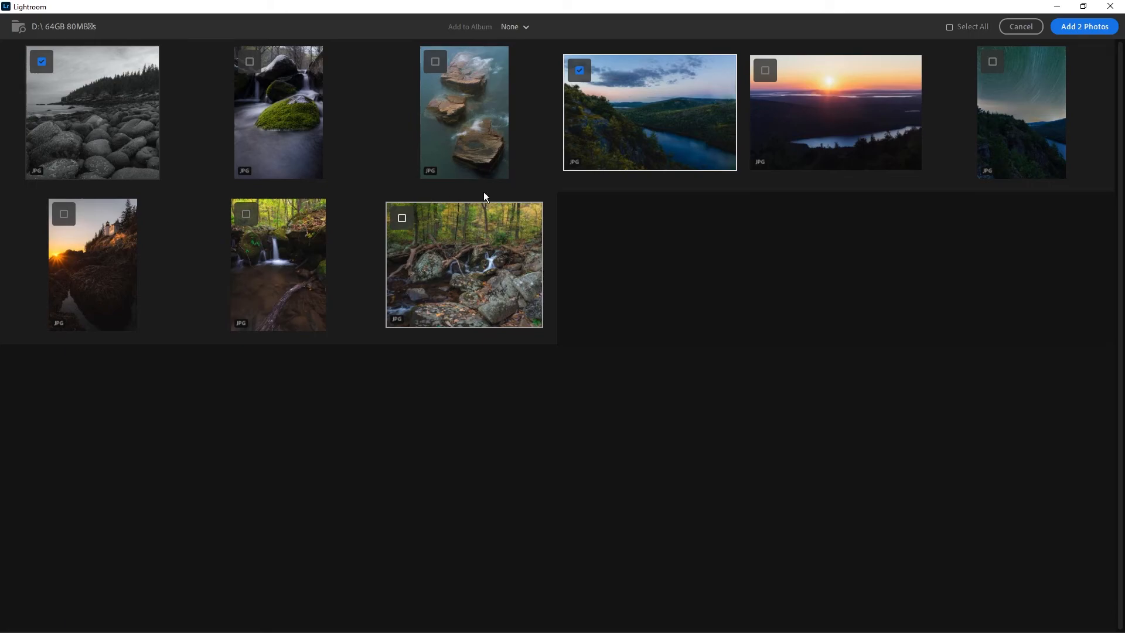
# - Select all the photos on the import screen
pyautogui.click(949, 26)
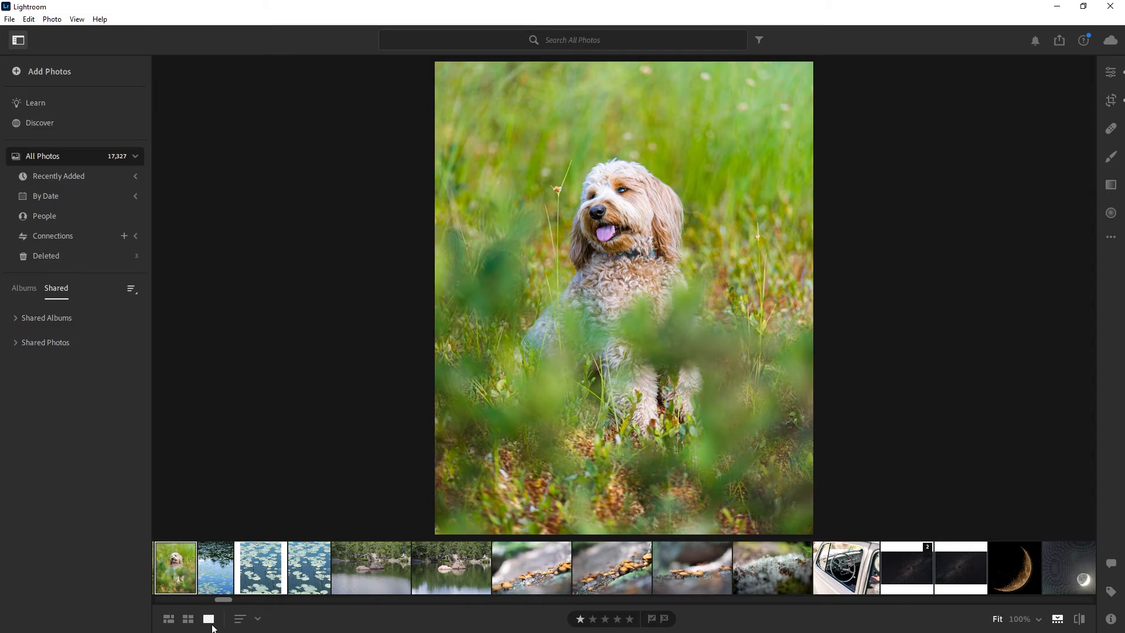
# - Switch to the square grid and open the dusk landscape photo of the dark hillside above a long lake
pyautogui.hotkey('shift', 'g')
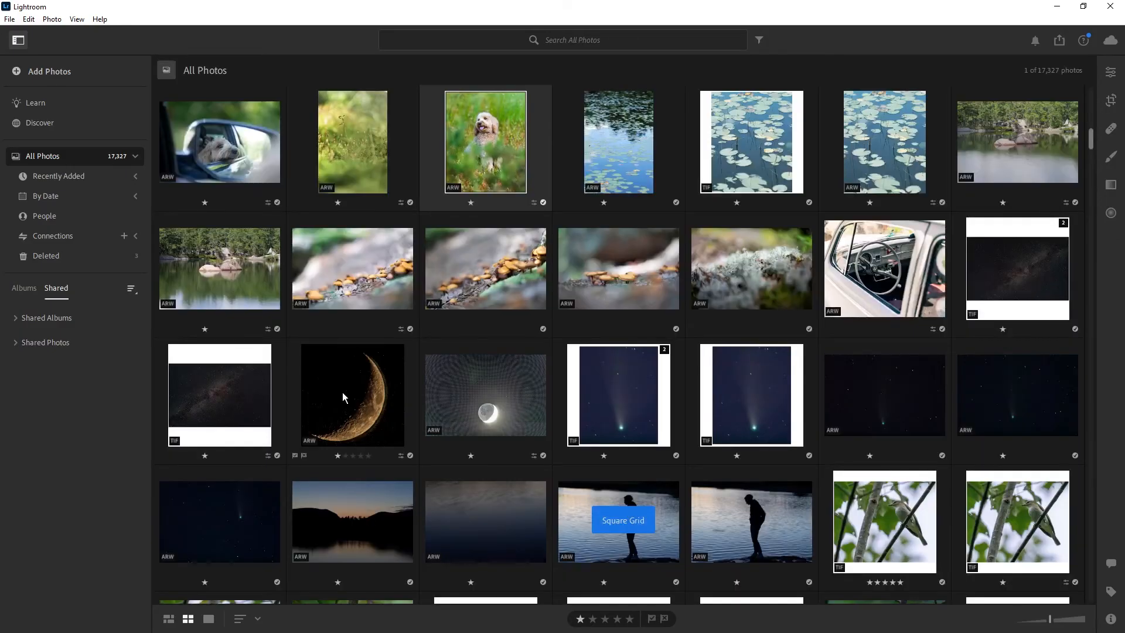
pyautogui.scroll(10, 464, 331)
pyautogui.scroll(20, 463, 332)
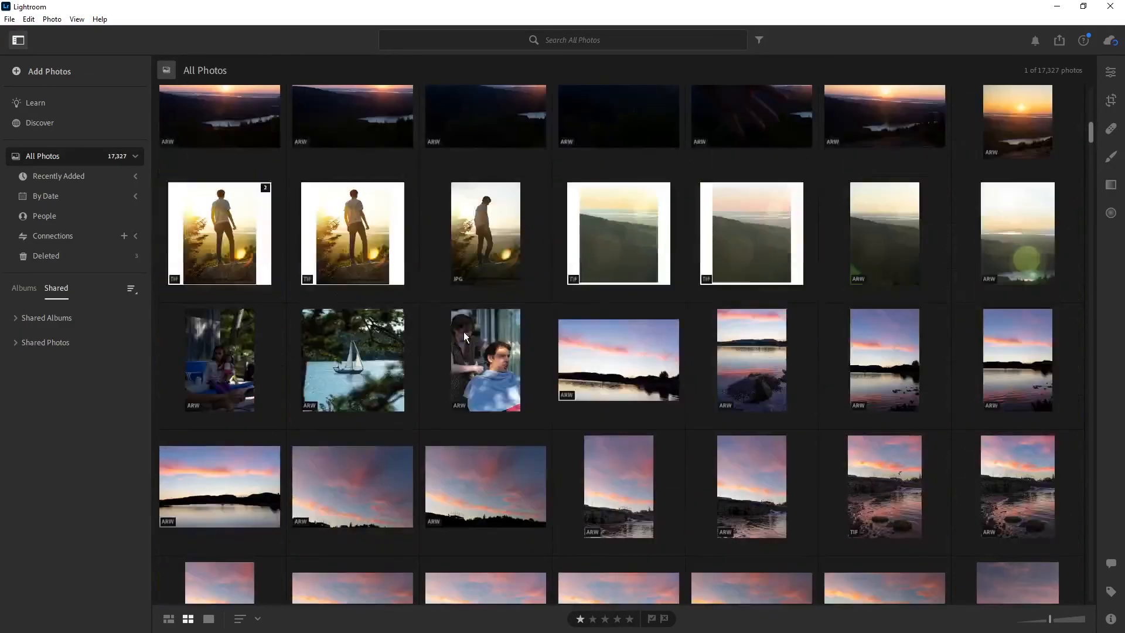
pyautogui.scroll(20, 459, 400)
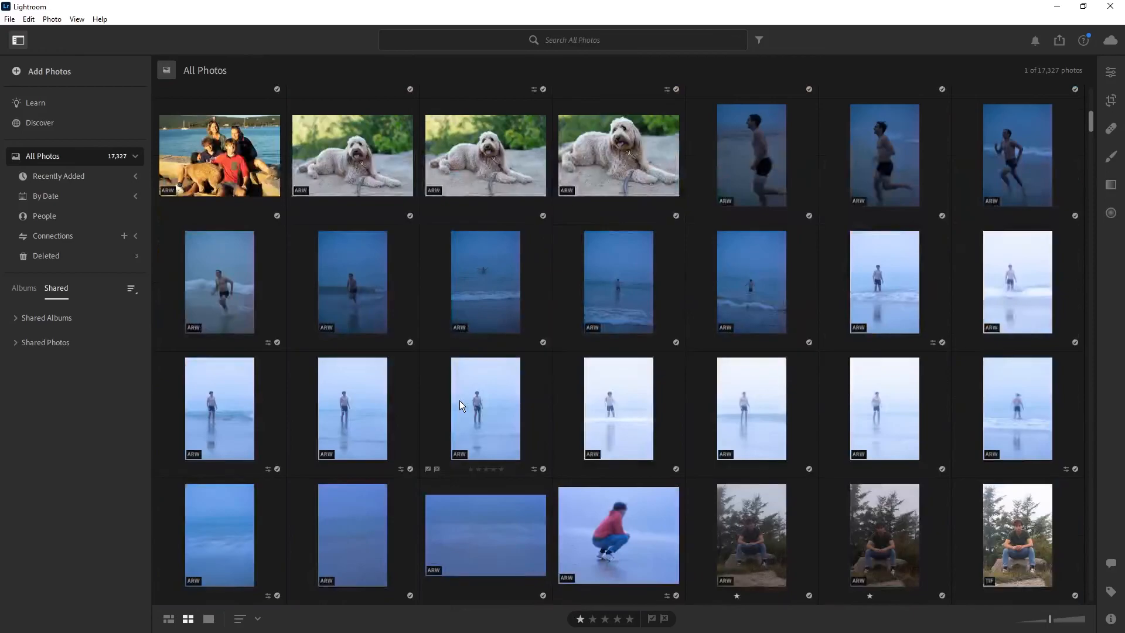
pyautogui.scroll(5, 460, 400)
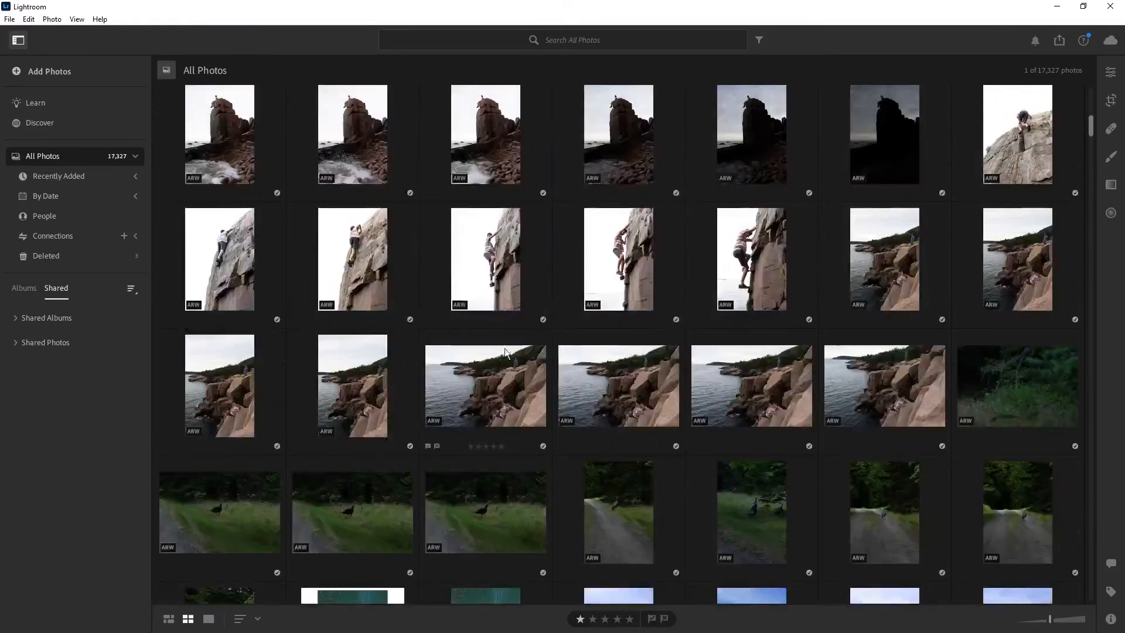
pyautogui.doubleClick(361, 374)
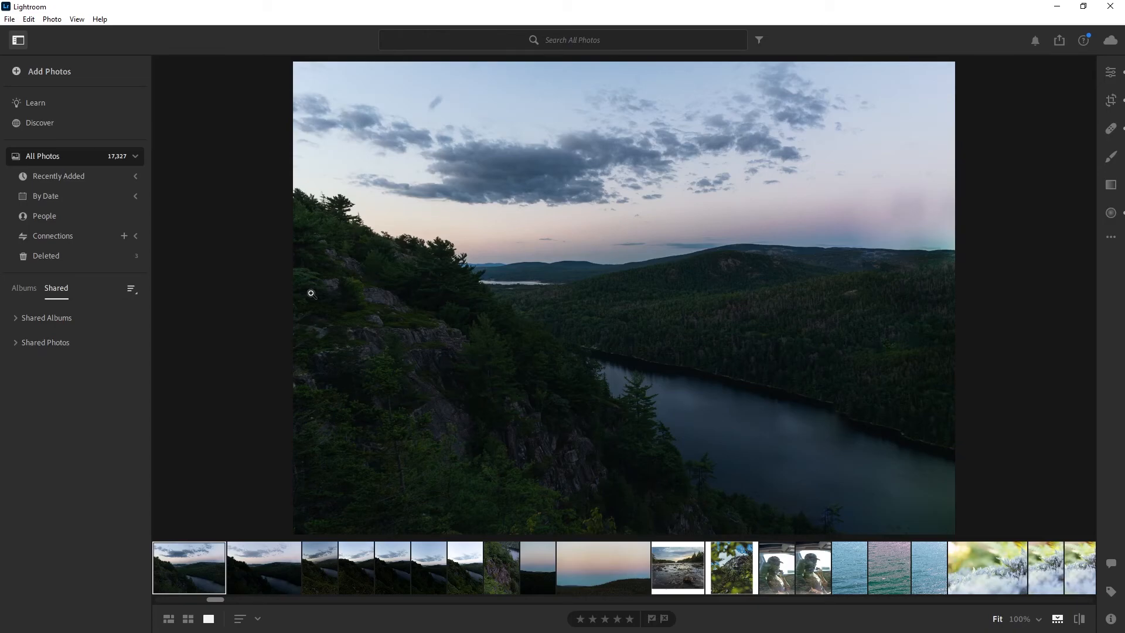
# - Try custom export settings of JPG, Full Size and 100% quality, expand the additional options, and cancel the export
pyautogui.click(1060, 39)
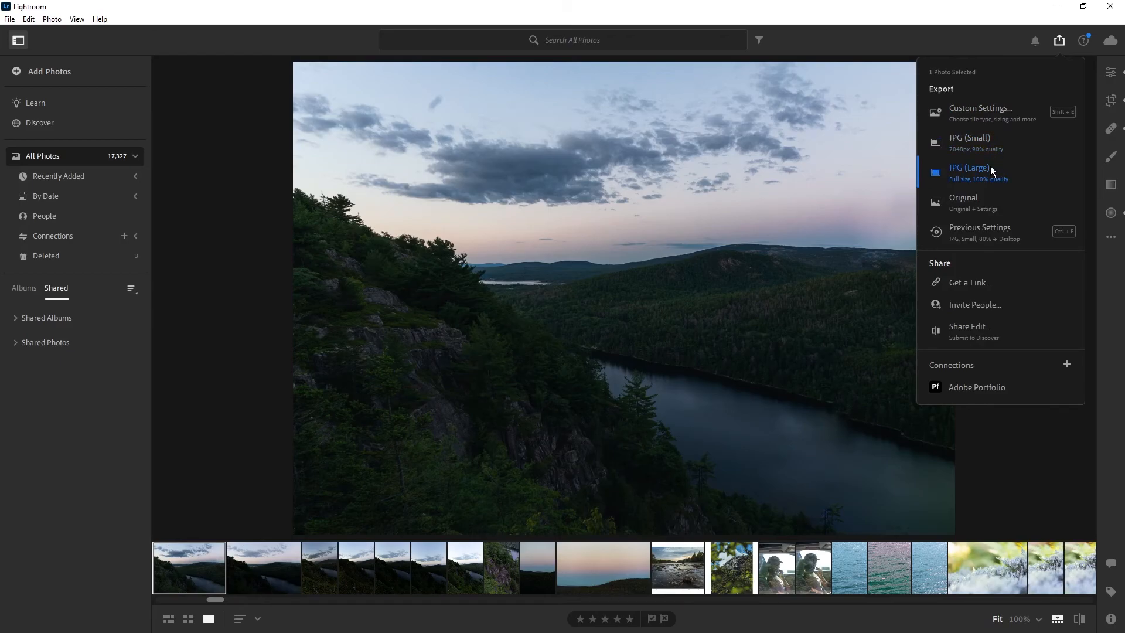
pyautogui.click(979, 124)
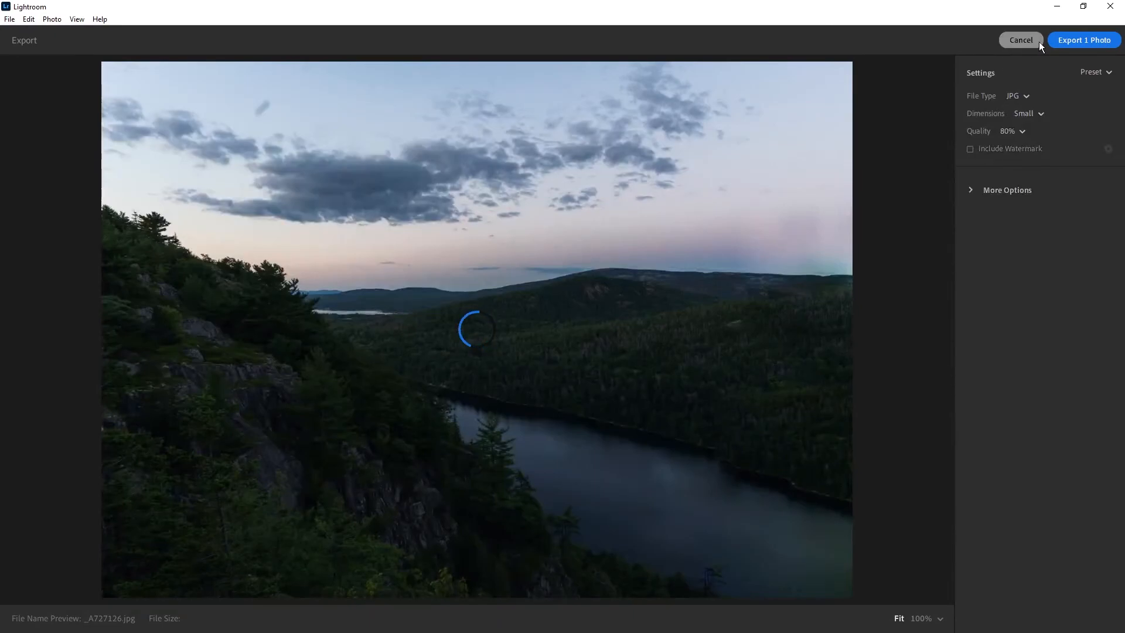
pyautogui.click(1035, 97)
pyautogui.click(1032, 96)
pyautogui.click(1040, 114)
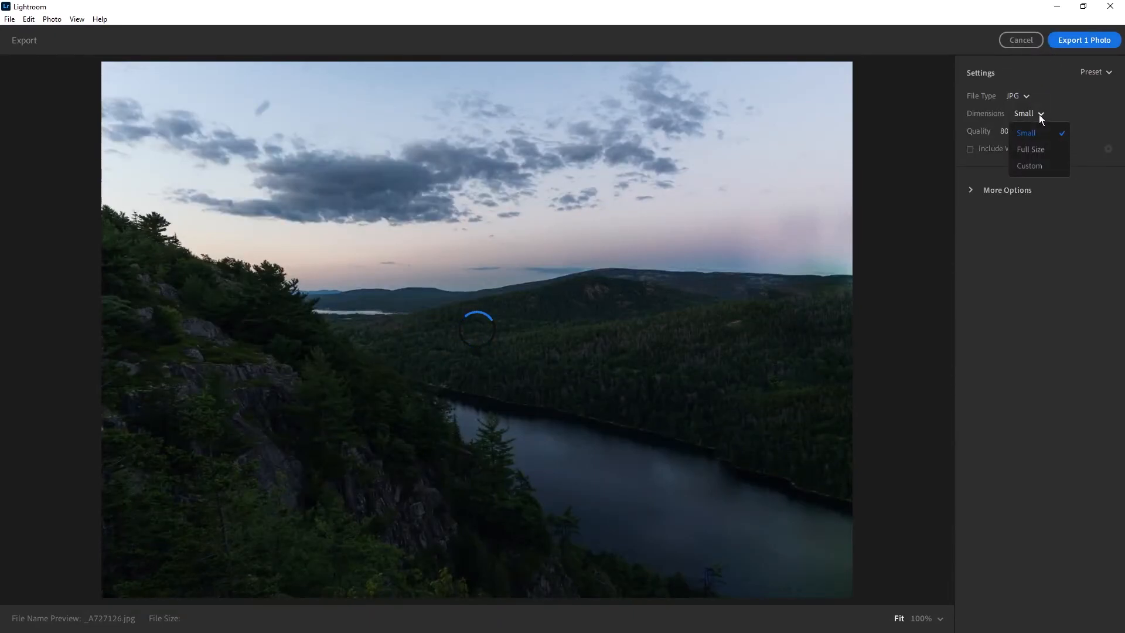
pyautogui.click(1031, 148)
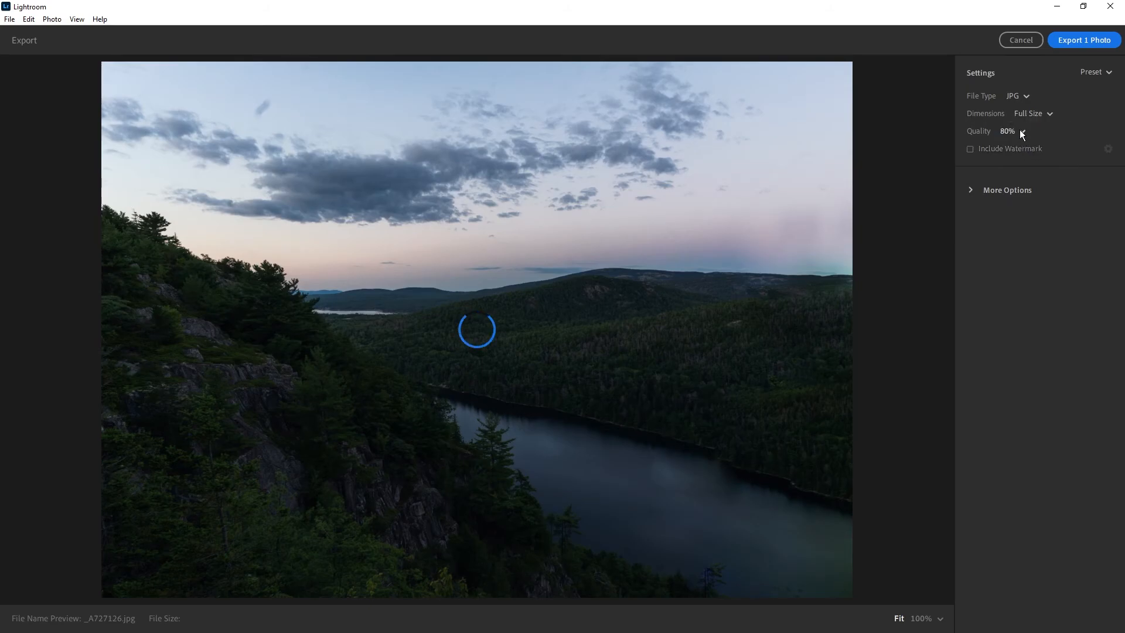
pyautogui.click(1021, 130)
pyautogui.click(1021, 145)
pyautogui.click(1003, 190)
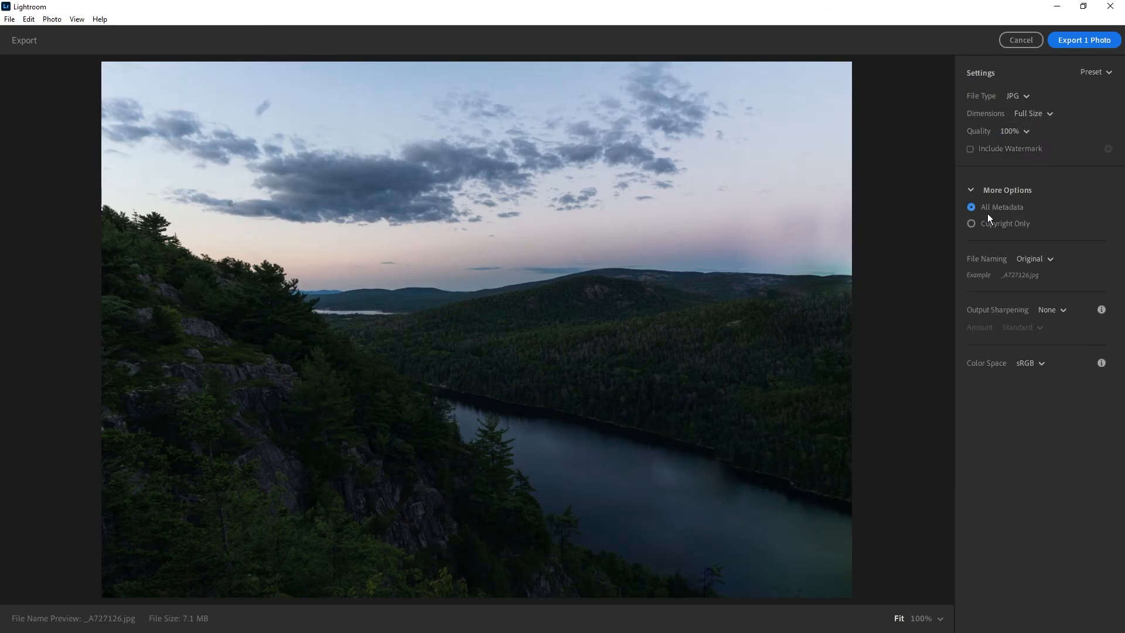
pyautogui.click(1021, 39)
# - Check the sharing options and the cloud storage and sync status
pyautogui.click(1059, 39)
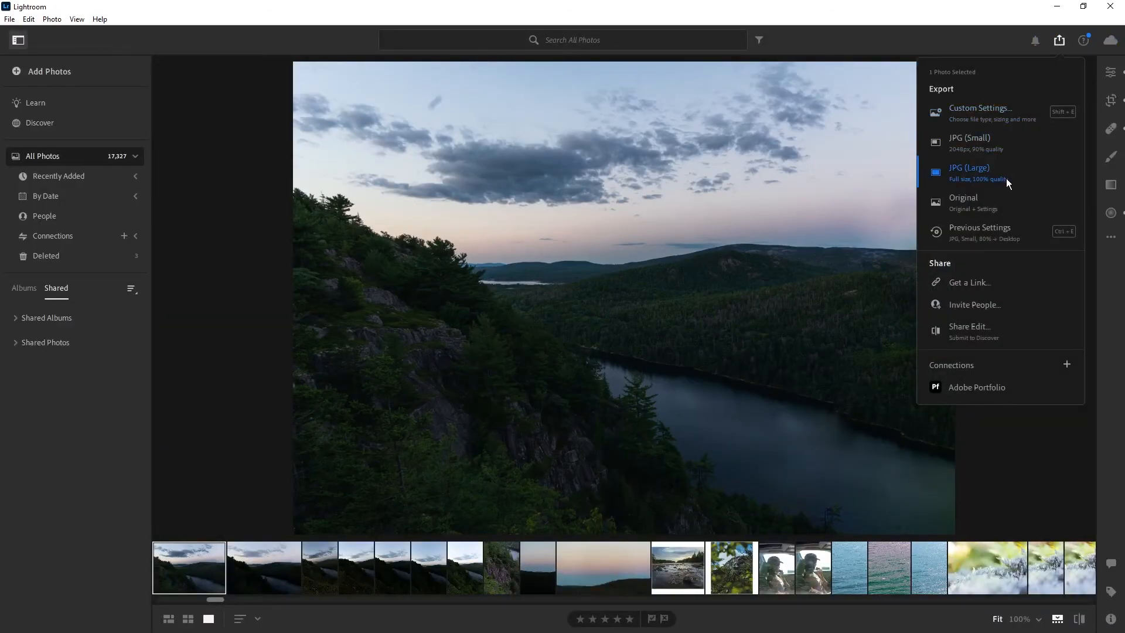
pyautogui.click(1058, 42)
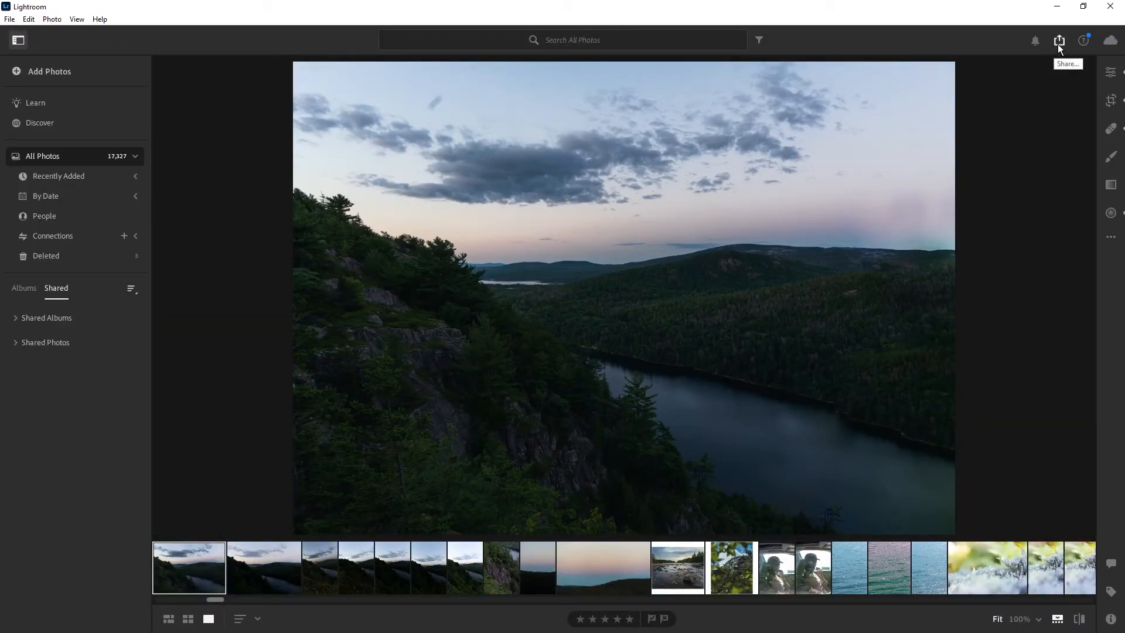
pyautogui.click(1111, 39)
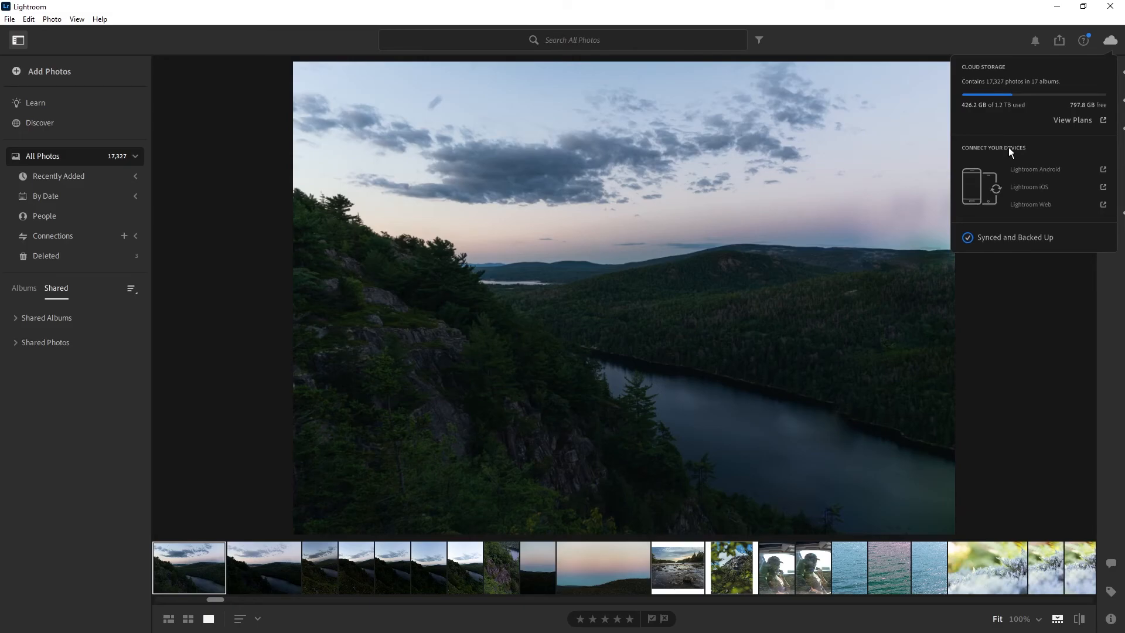
pyautogui.click(1106, 43)
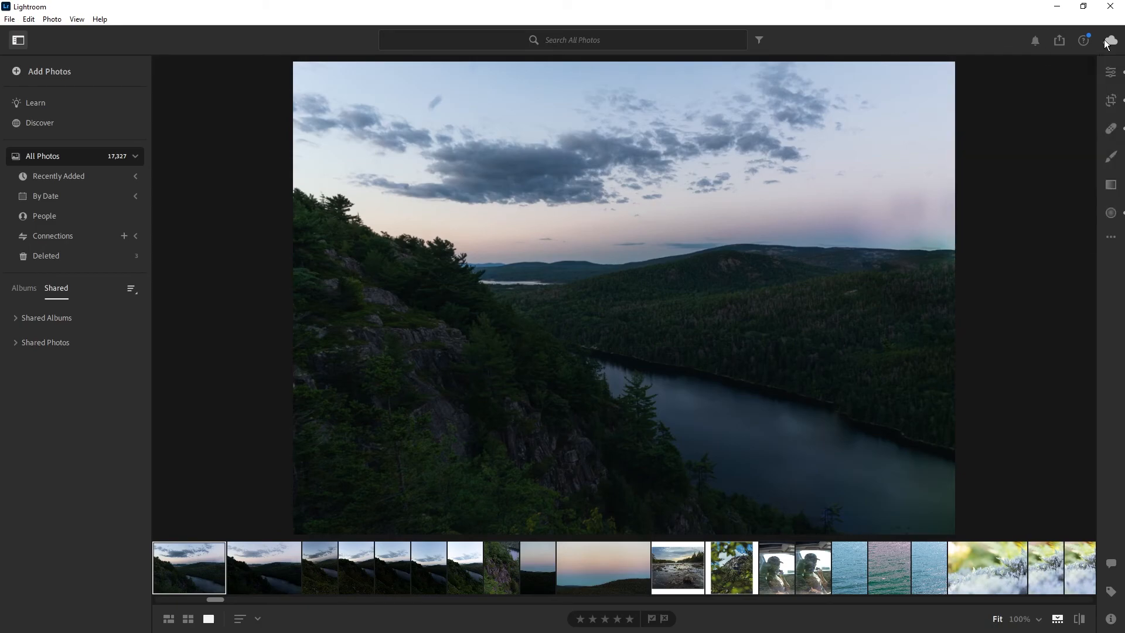
# - Open the edit controls for the landscape and set Highlights to -63 and Shadows to +89
pyautogui.click(1110, 71)
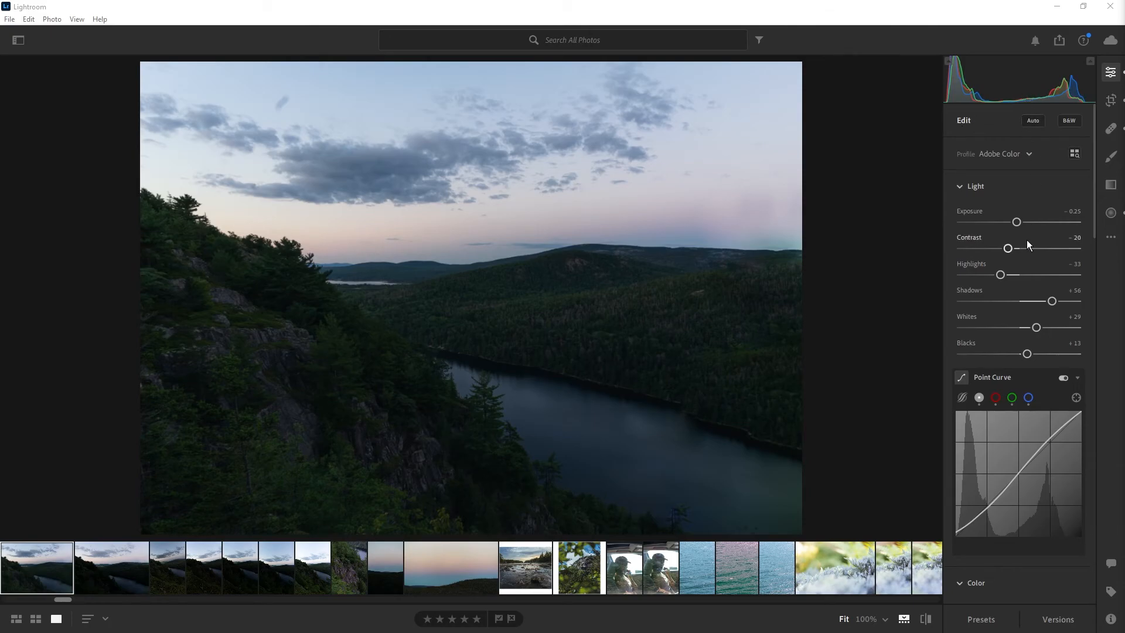
pyautogui.moveTo(999, 273); pyautogui.dragTo(1049, 277)
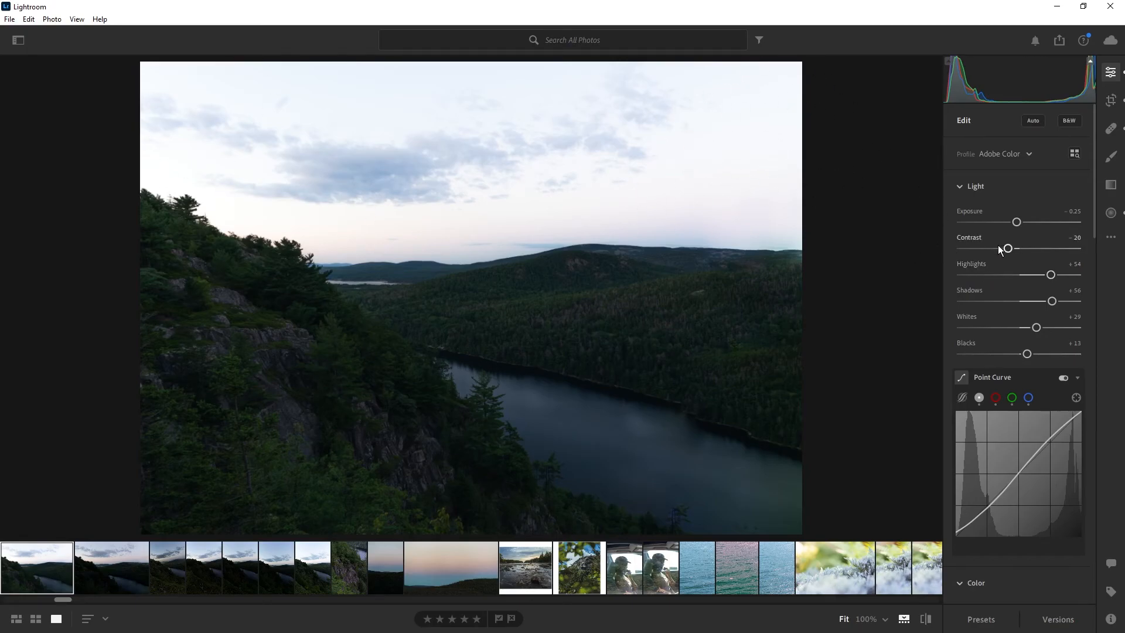
pyautogui.click(987, 275)
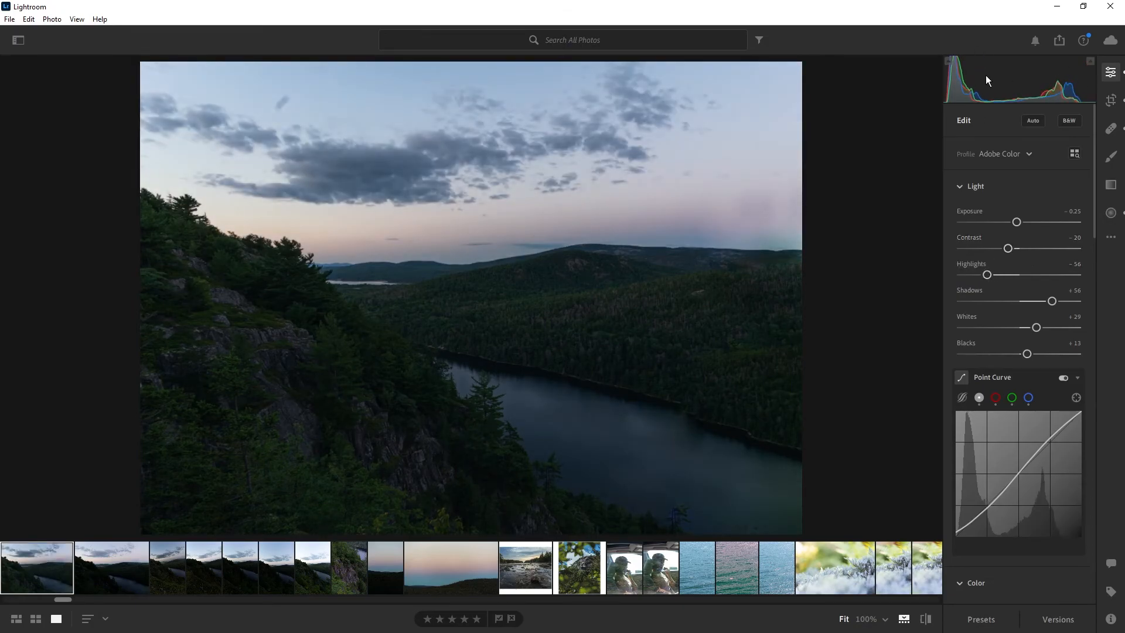
pyautogui.moveTo(987, 275); pyautogui.dragTo(983, 275)
pyautogui.moveTo(1052, 303); pyautogui.dragTo(918, 279)
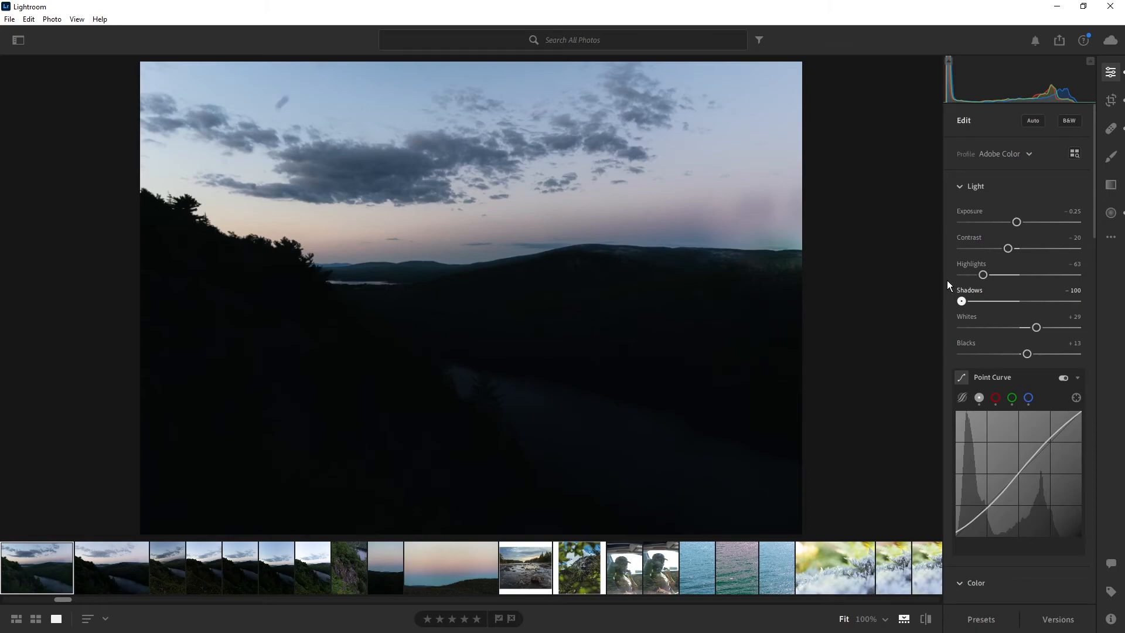
pyautogui.moveTo(947, 280); pyautogui.dragTo(1070, 316)
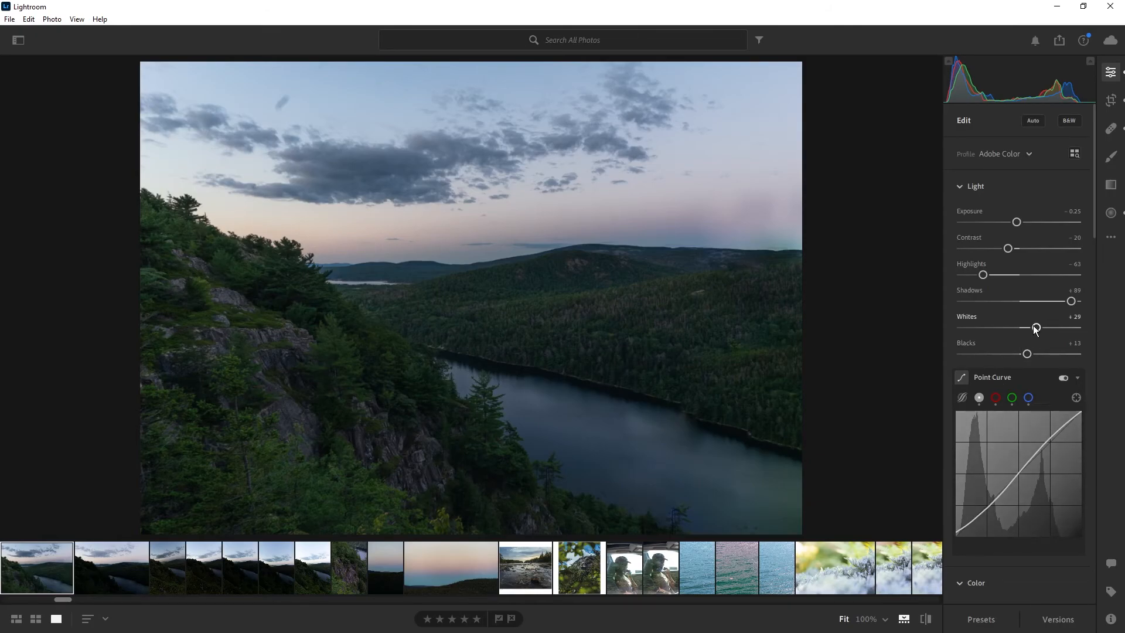
# - Set the photo's Whites to +40 and Blacks to +24
pyautogui.moveTo(1036, 328); pyautogui.dragTo(1041, 332)
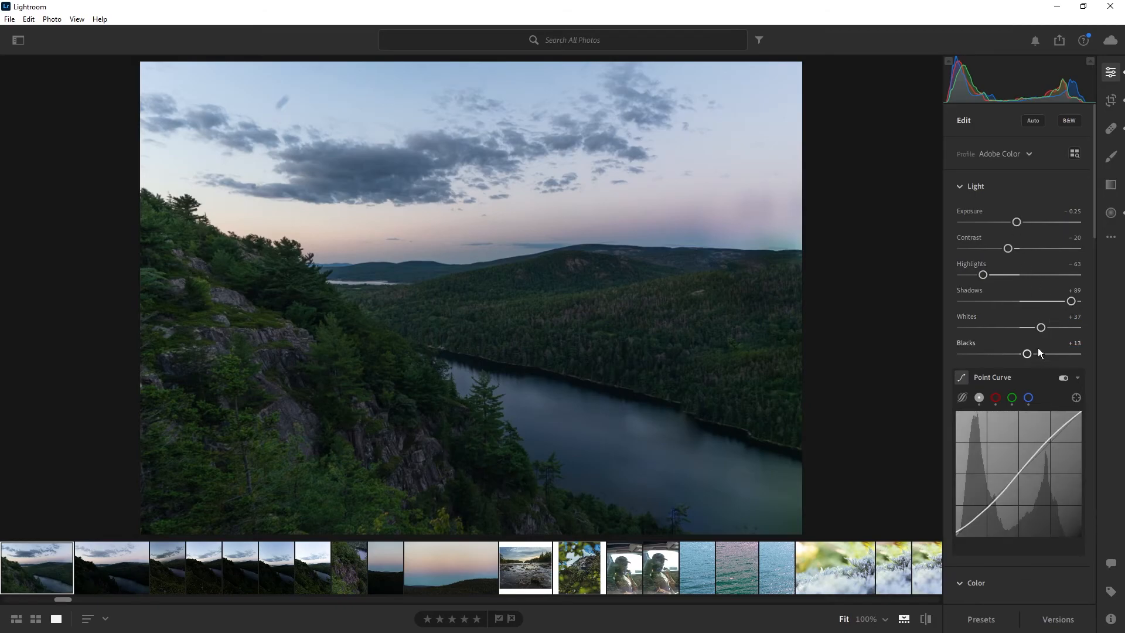
pyautogui.moveTo(1040, 330); pyautogui.dragTo(955, 331)
pyautogui.moveTo(1027, 354); pyautogui.dragTo(1032, 329)
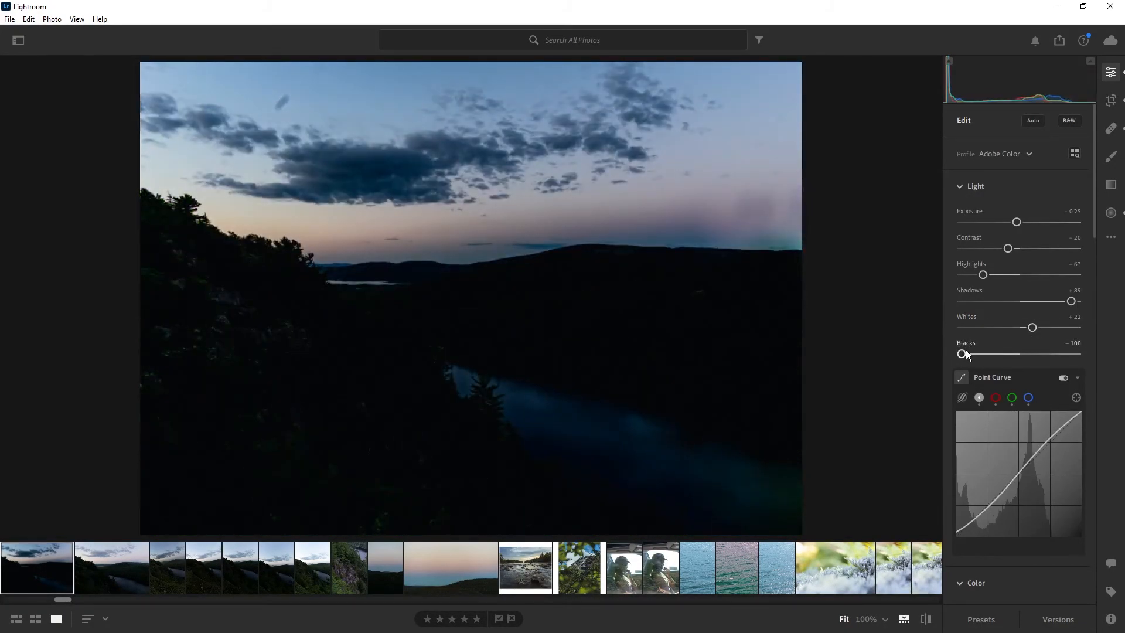
pyautogui.moveTo(961, 354); pyautogui.dragTo(1034, 357)
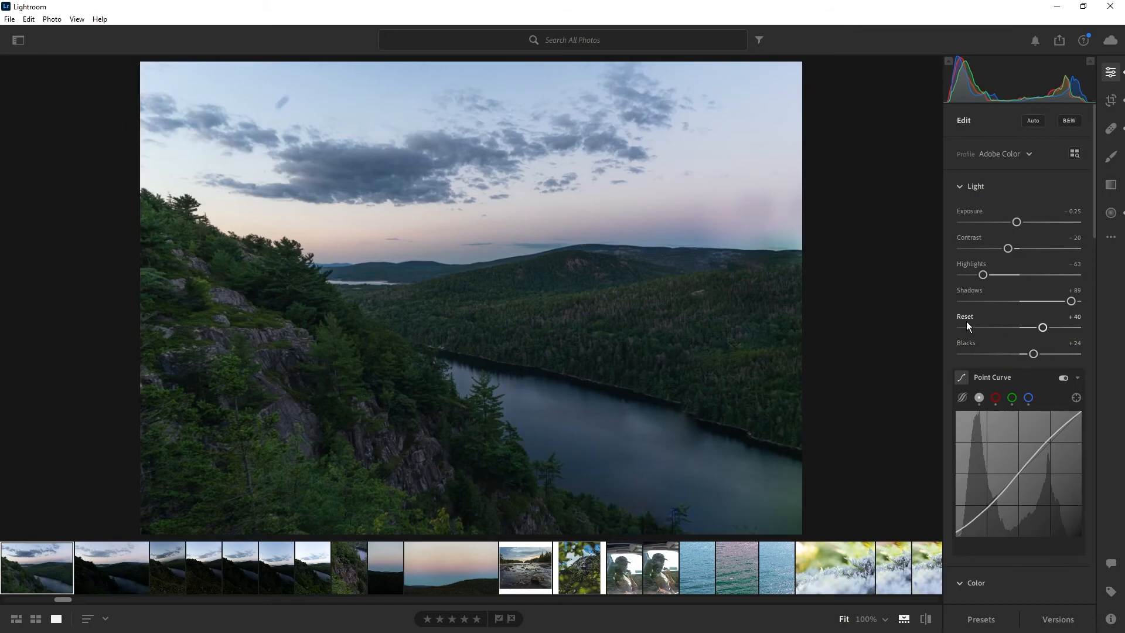
# - Warm the photo's white balance by setting Temp to 7209
pyautogui.scroll(-2, 1030, 346)
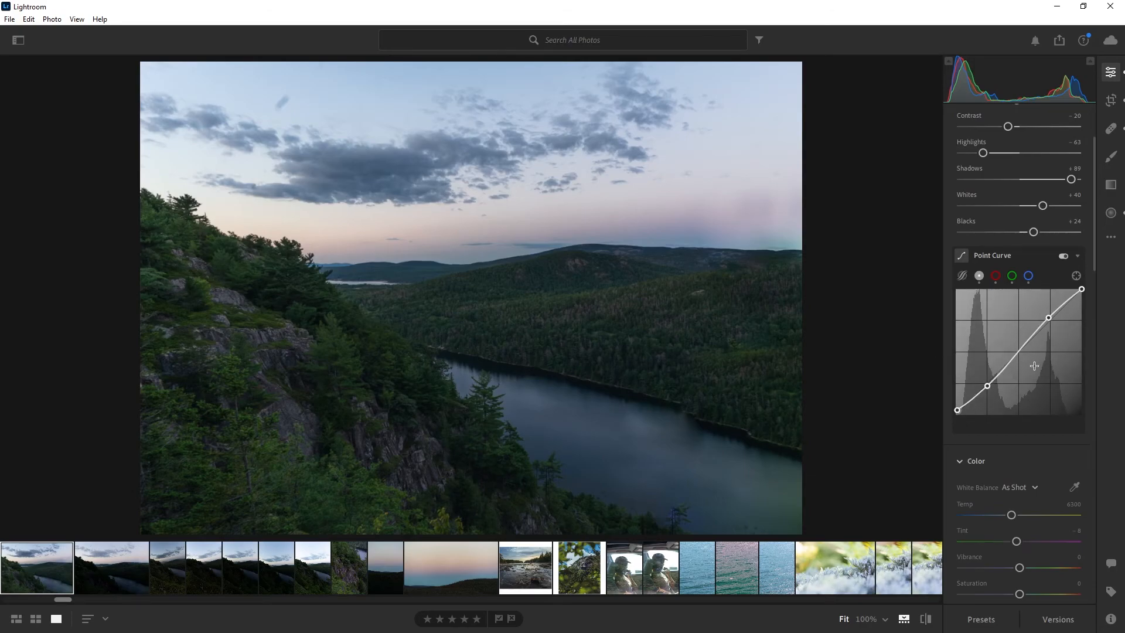
pyautogui.scroll(-2, 1015, 355)
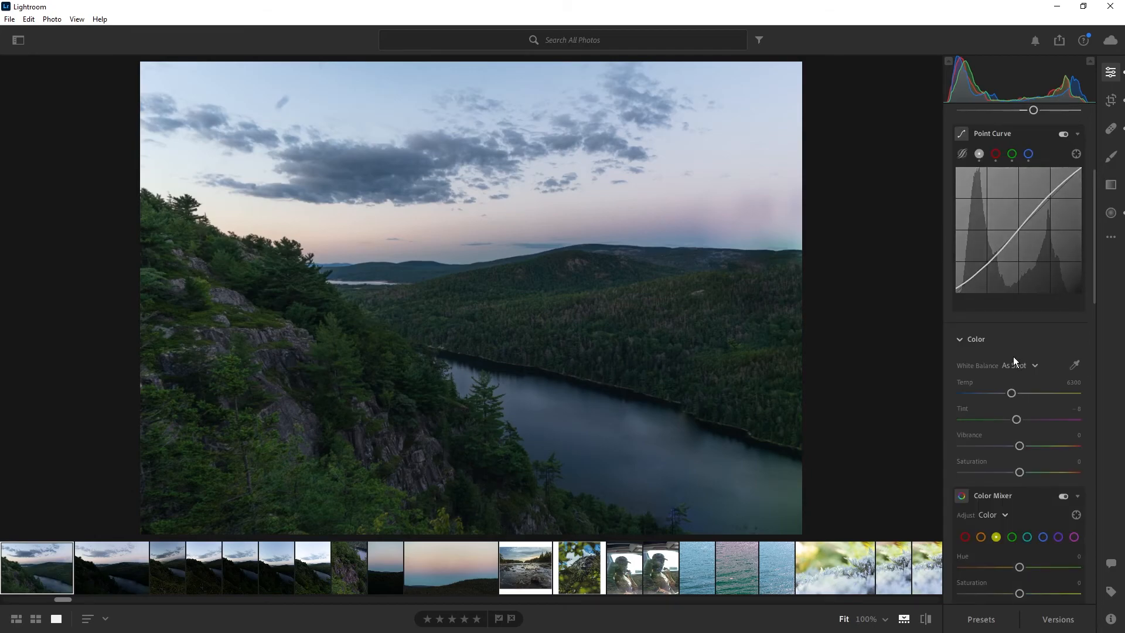
pyautogui.scroll(-2, 1014, 356)
pyautogui.scroll(-2, 1002, 356)
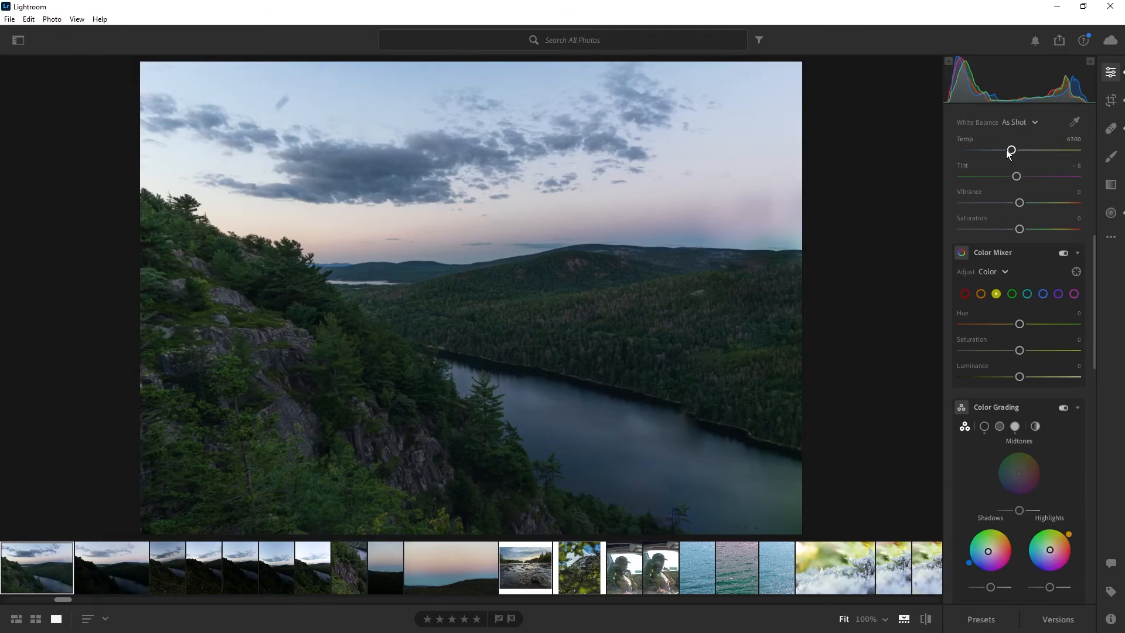
pyautogui.moveTo(1011, 151)
pyautogui.mouseDown()
pyautogui.moveTo(995, 150)
pyautogui.moveTo(1035, 155)
pyautogui.moveTo(1021, 154)
pyautogui.mouseUp()
pyautogui.doubleClick(965, 138)
pyautogui.moveTo(1012, 147); pyautogui.dragTo(1022, 147)
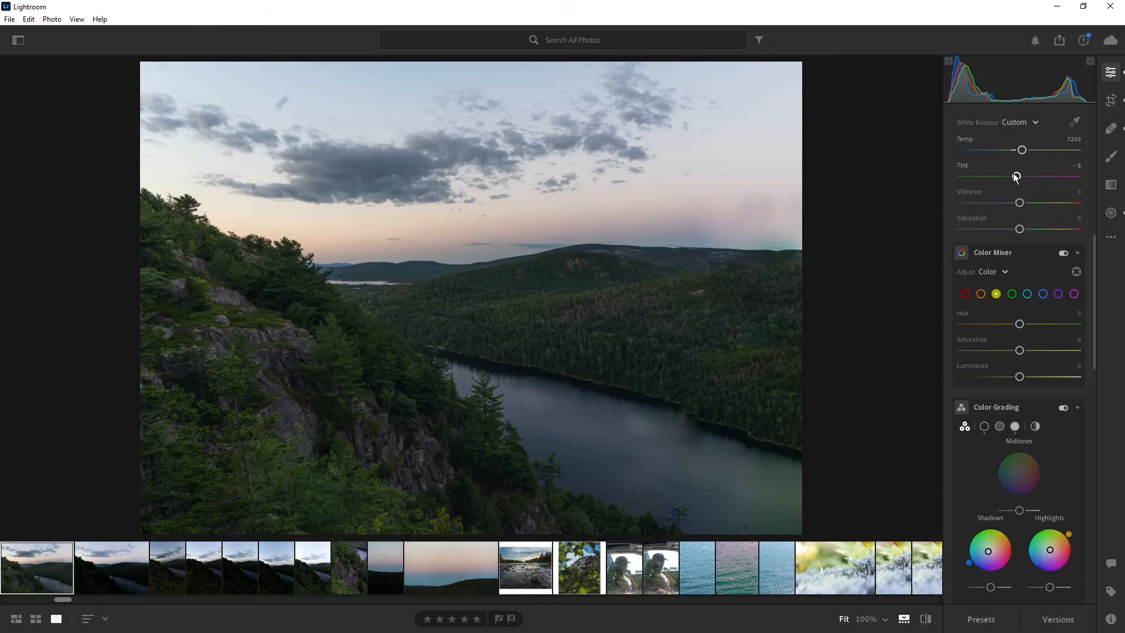
# - Try green and magenta Tint shifts, including +56, and reset Tint to its original value
pyautogui.moveTo(1017, 177); pyautogui.dragTo(990, 167)
pyautogui.doubleClick(963, 167)
pyautogui.moveTo(1018, 171); pyautogui.dragTo(1041, 173)
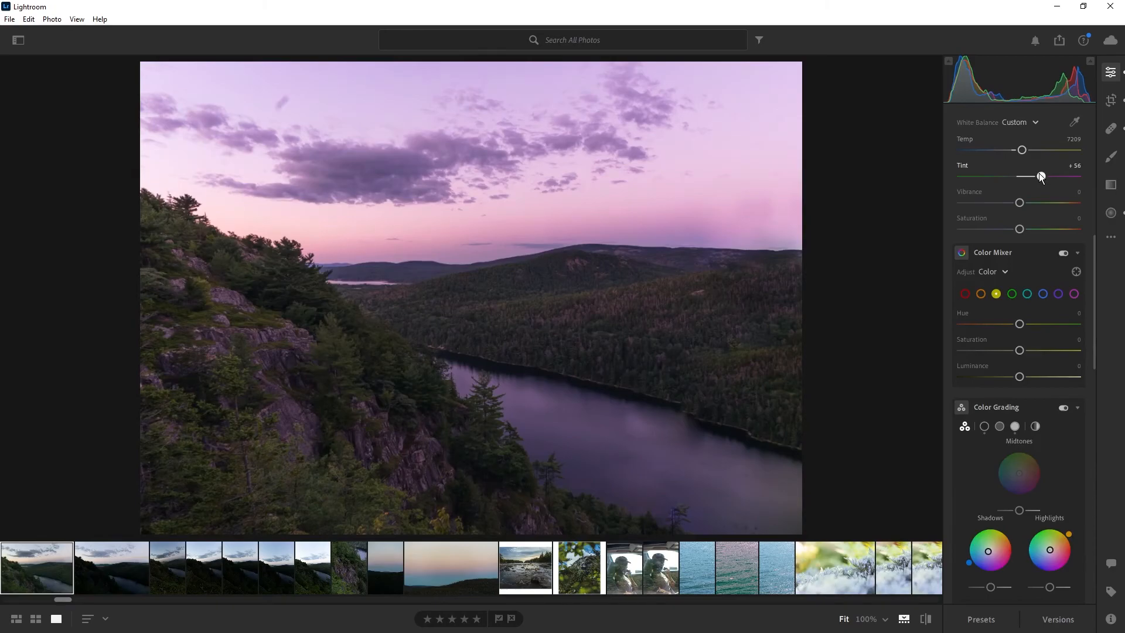
pyautogui.doubleClick(1036, 173)
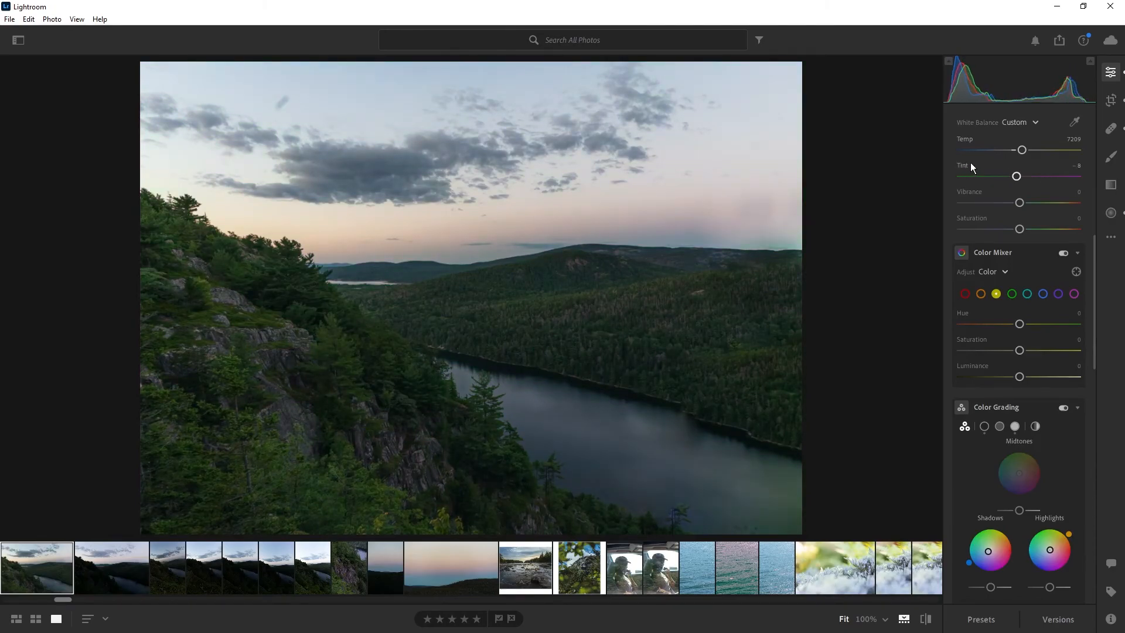
# - Set the photo's Vibrance to +32 and Saturation to -8
pyautogui.moveTo(1021, 204); pyautogui.dragTo(1015, 230)
pyautogui.doubleClick(976, 219)
# - Adjust the greens in the Color Mixer to Hue -100, Saturation +20 and Luminance +79
pyautogui.click(1008, 293)
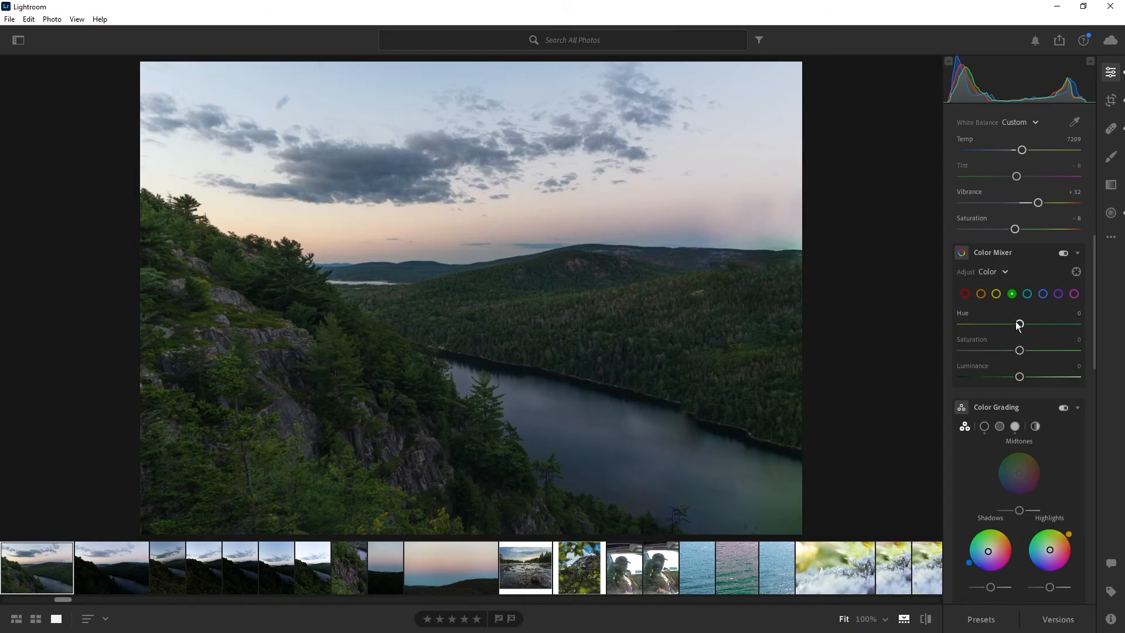
pyautogui.moveTo(1019, 323); pyautogui.dragTo(1015, 323)
pyautogui.moveTo(993, 323); pyautogui.dragTo(888, 339)
pyautogui.moveTo(1020, 349)
pyautogui.mouseDown()
pyautogui.moveTo(1097, 350)
pyautogui.moveTo(1032, 350)
pyautogui.mouseUp()
pyautogui.scroll(8, 984, 267)
pyautogui.scroll(-6, 978, 278)
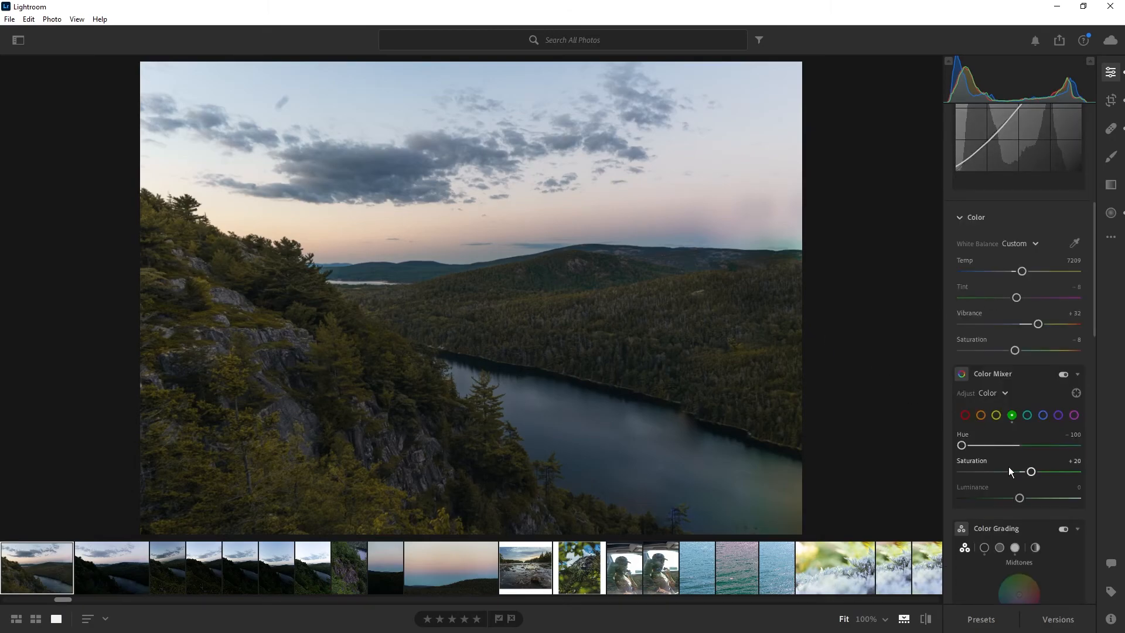
pyautogui.moveTo(1019, 499); pyautogui.dragTo(1038, 496)
pyautogui.doubleClick(1039, 494)
pyautogui.moveTo(1022, 497); pyautogui.dragTo(1068, 515)
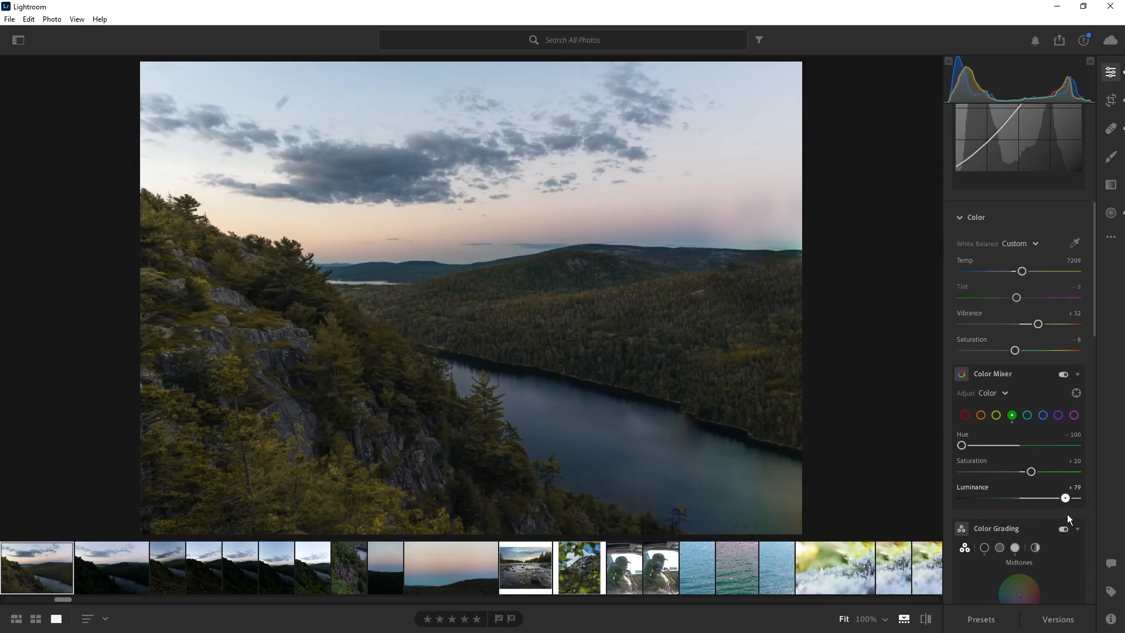
# - Adjust the yellows in the Color Mixer to Luminance -46 and Hue -100, keeping their Saturation at 0
pyautogui.click(996, 416)
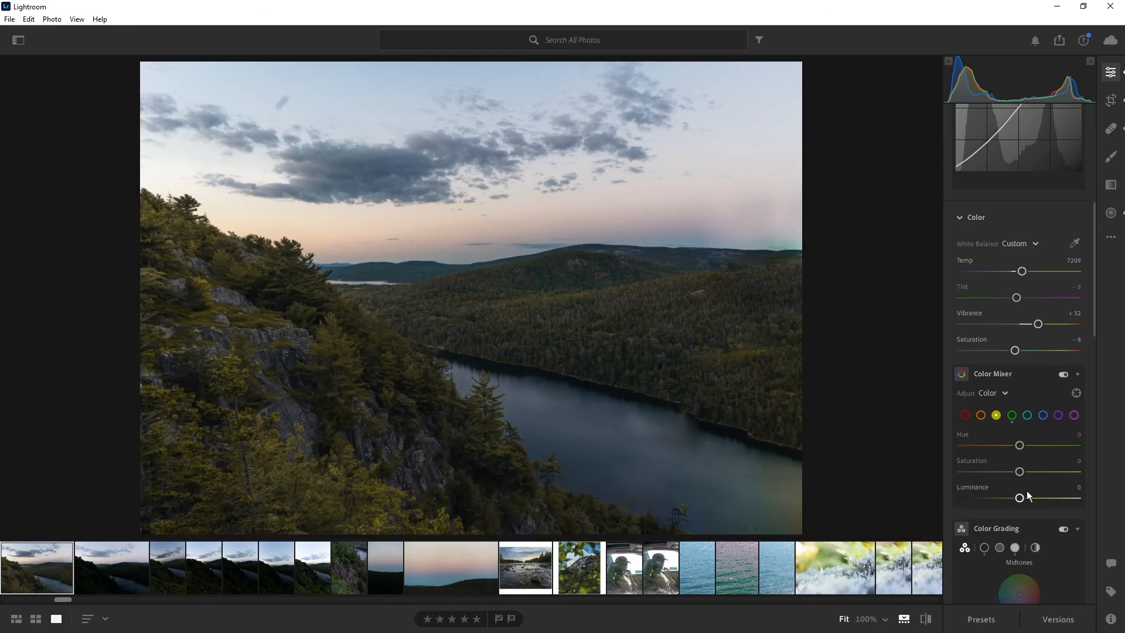
pyautogui.moveTo(1021, 499); pyautogui.dragTo(992, 498)
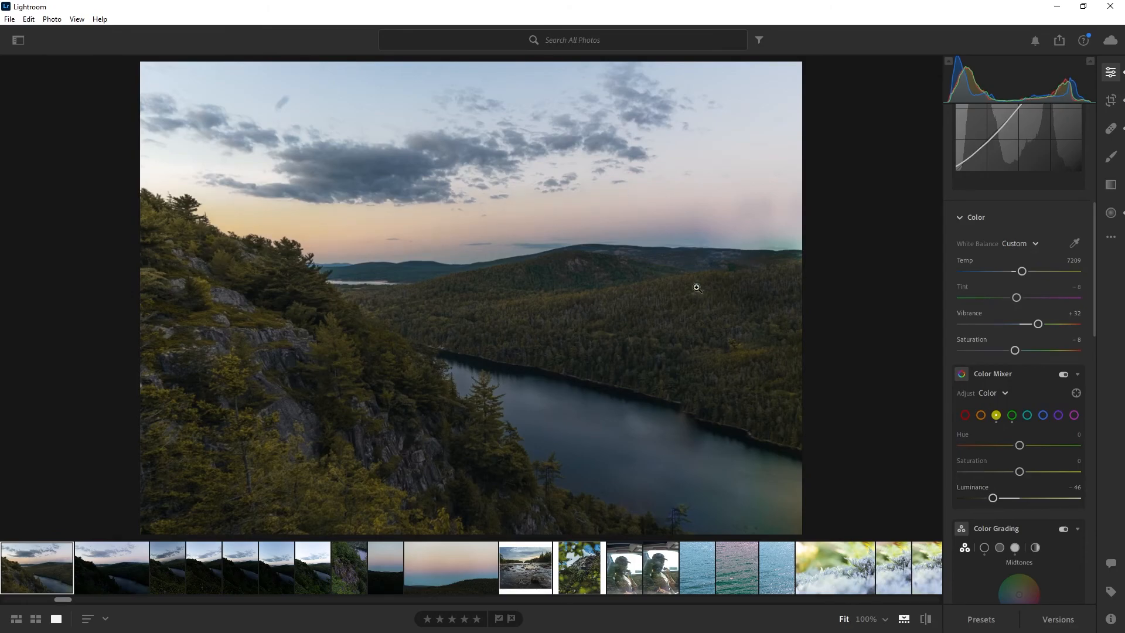
pyautogui.moveTo(1020, 472)
pyautogui.mouseDown()
pyautogui.moveTo(1092, 473)
pyautogui.moveTo(860, 452)
pyautogui.moveTo(1105, 464)
pyautogui.moveTo(1037, 471)
pyautogui.mouseUp()
pyautogui.doubleClick(973, 462)
pyautogui.moveTo(1019, 446); pyautogui.dragTo(871, 454)
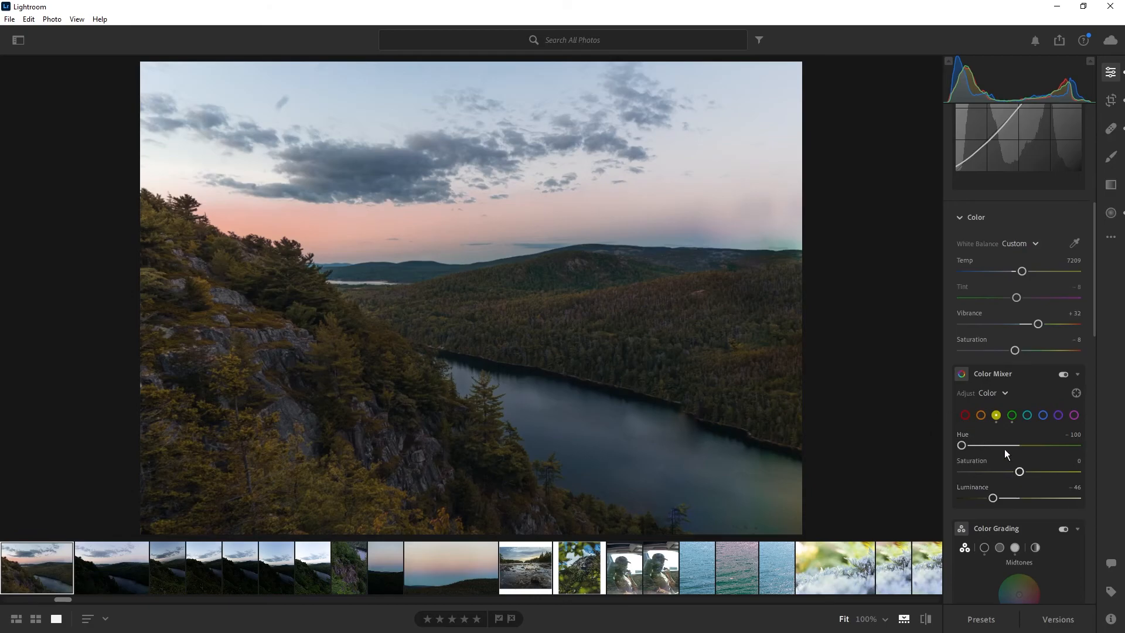
# - Try shifting the blues to Hue -100 in the Color Mixer and reset their Hue
pyautogui.scroll(-2, 1005, 452)
pyautogui.click(1044, 295)
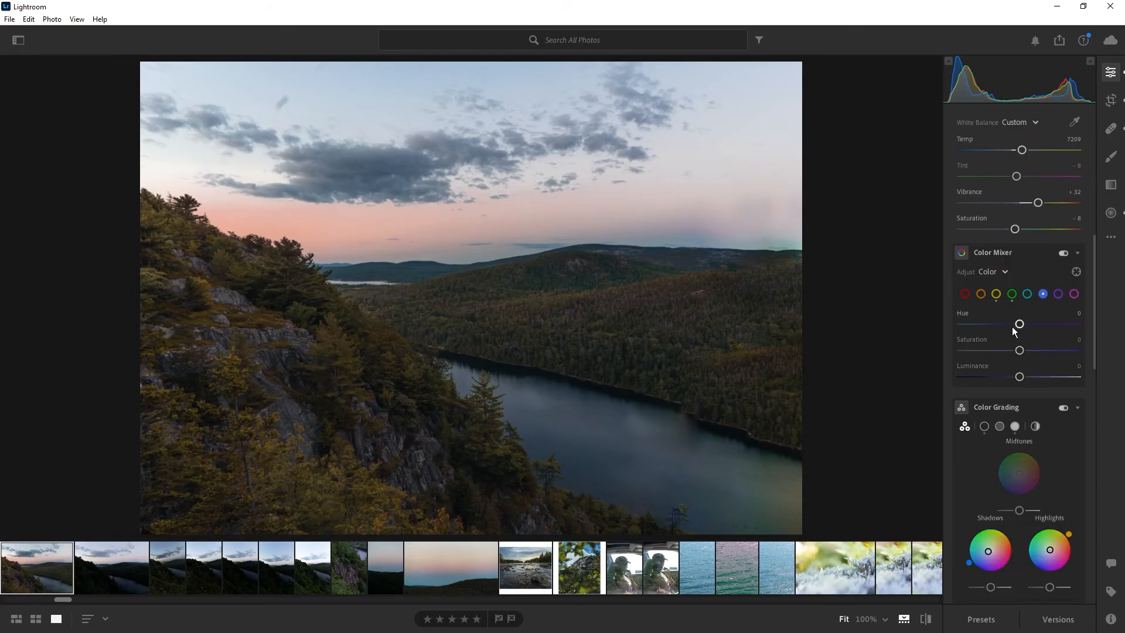
pyautogui.moveTo(1020, 324); pyautogui.dragTo(869, 330)
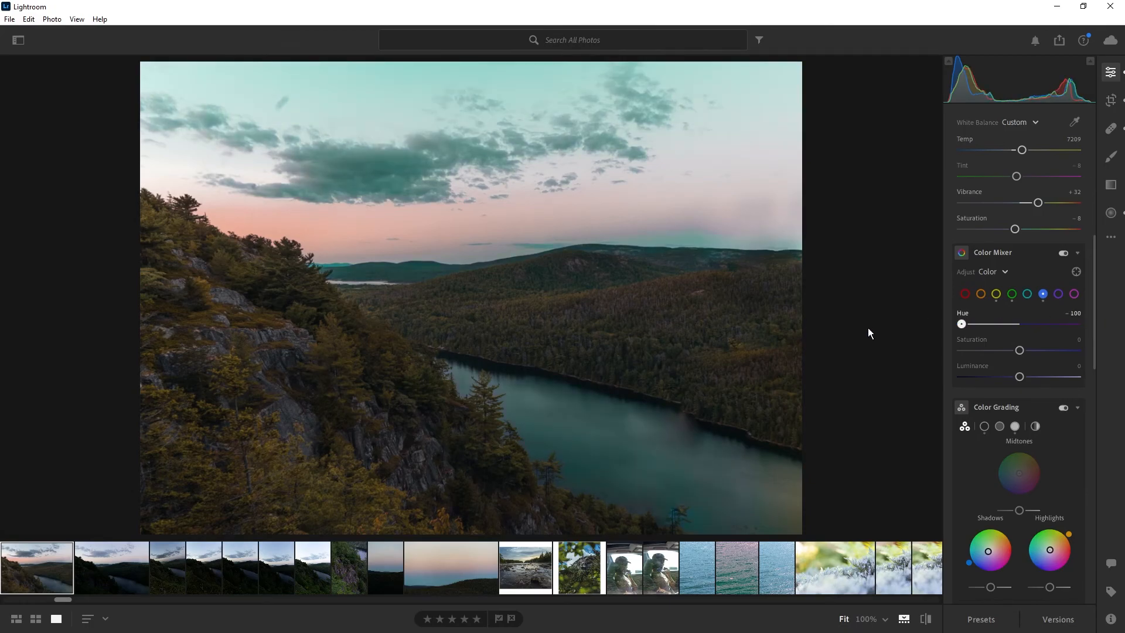
pyautogui.click(962, 318)
# - Reset Clarity in the Effects settings and try Texture at +40 on the enlarged photo
pyautogui.scroll(-4, 1037, 420)
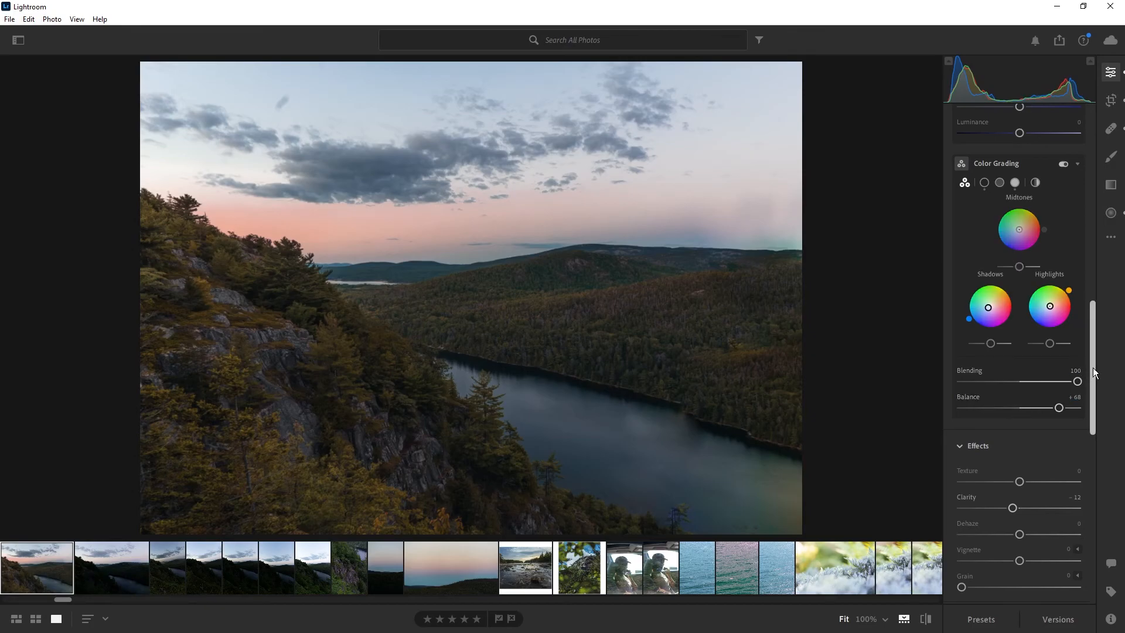
pyautogui.scroll(-2, 1016, 383)
pyautogui.scroll(2, 1018, 386)
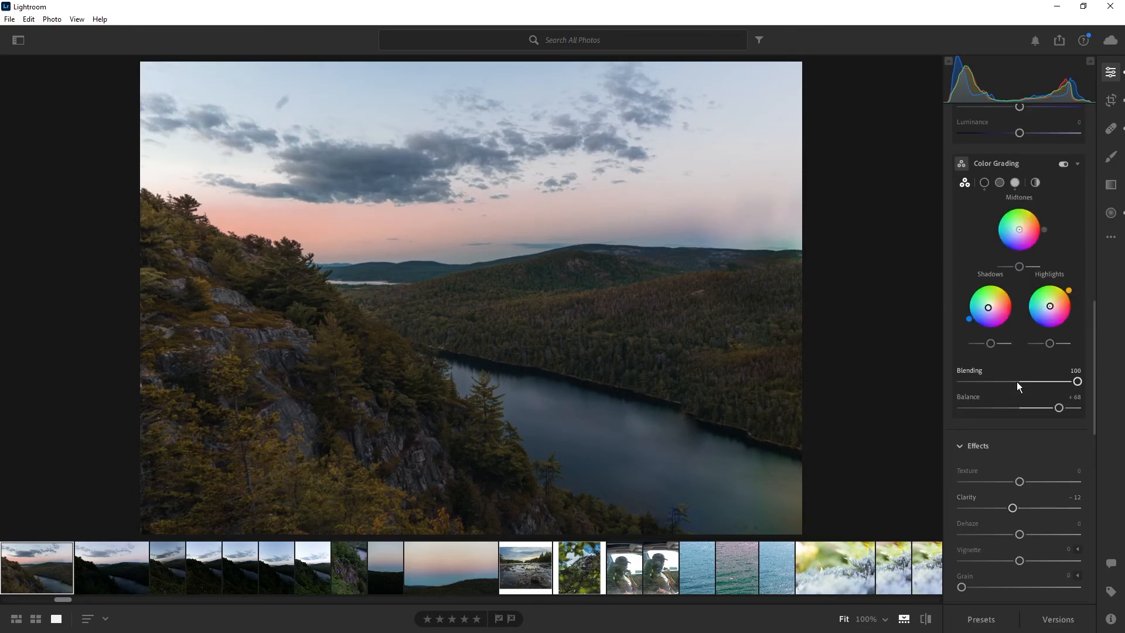
pyautogui.scroll(-4, 1018, 382)
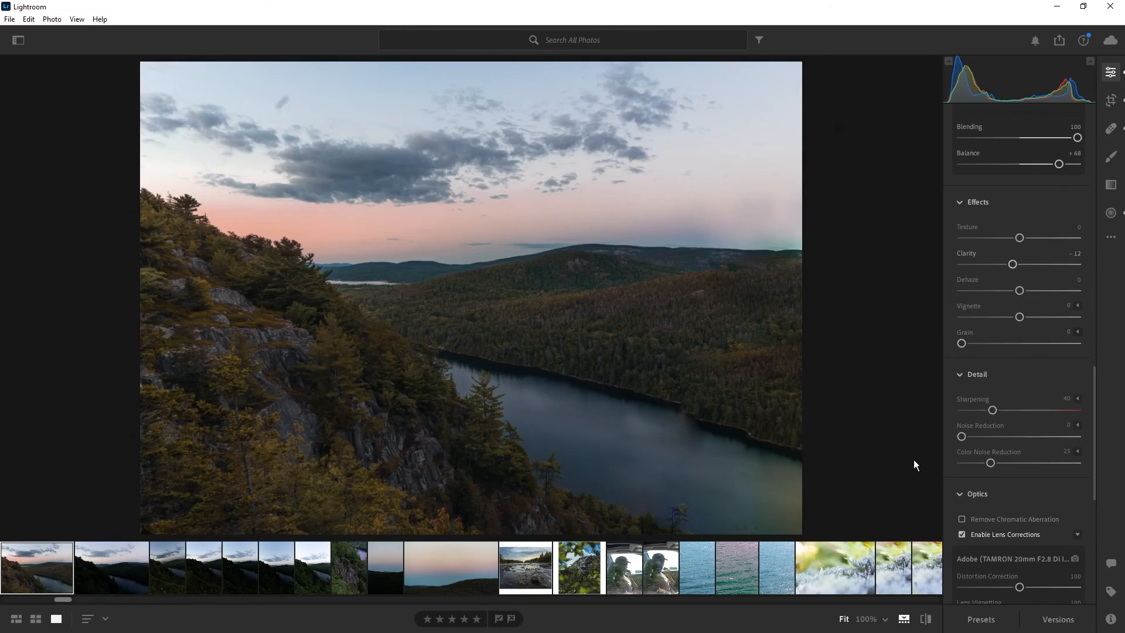
pyautogui.press('z')
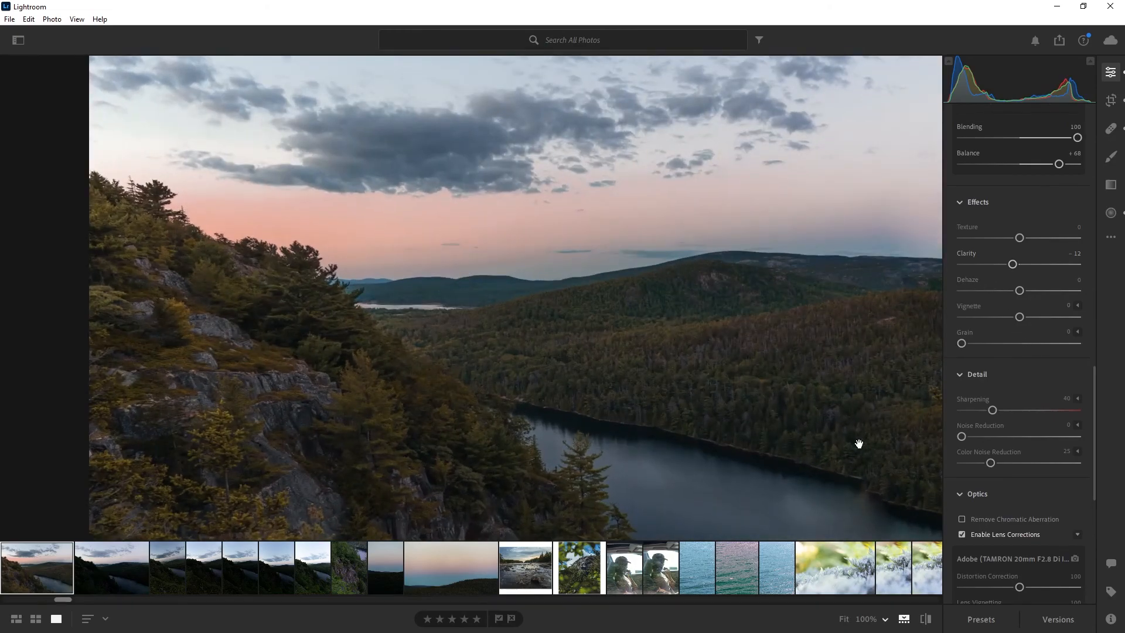
pyautogui.moveTo(731, 346); pyautogui.dragTo(714, 254)
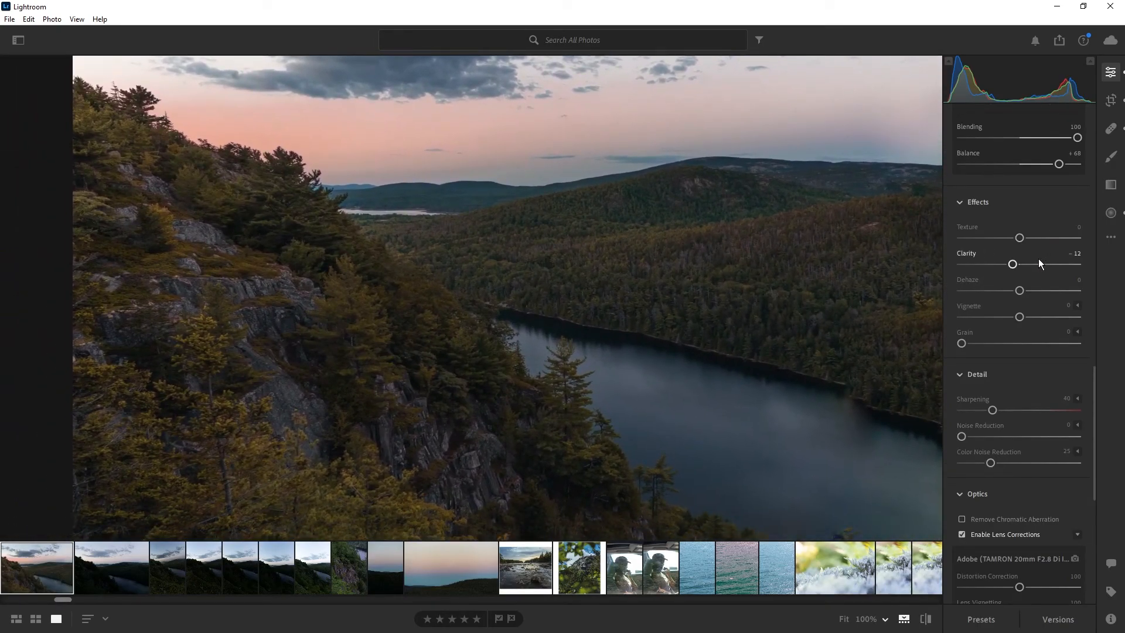
pyautogui.doubleClick(962, 255)
pyautogui.moveTo(1020, 238); pyautogui.dragTo(1048, 238)
pyautogui.moveTo(1027, 237); pyautogui.dragTo(1044, 239)
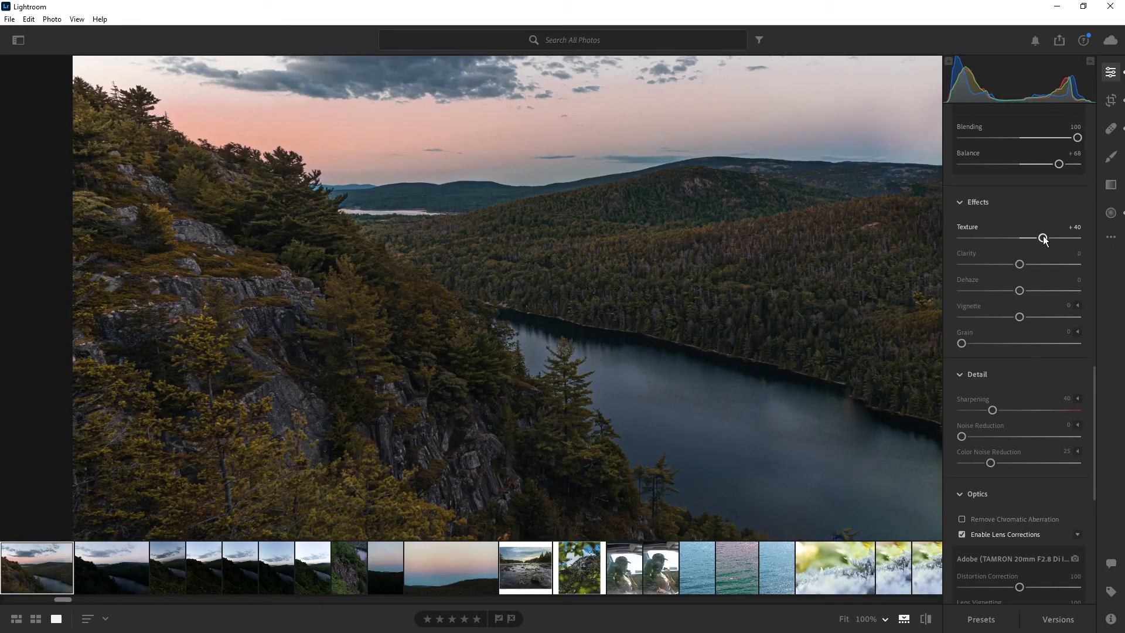
# - Set Texture to +19 and adjust Clarity, comparing the photo at +100 before setting it to -11
pyautogui.moveTo(1044, 238); pyautogui.dragTo(1096, 267)
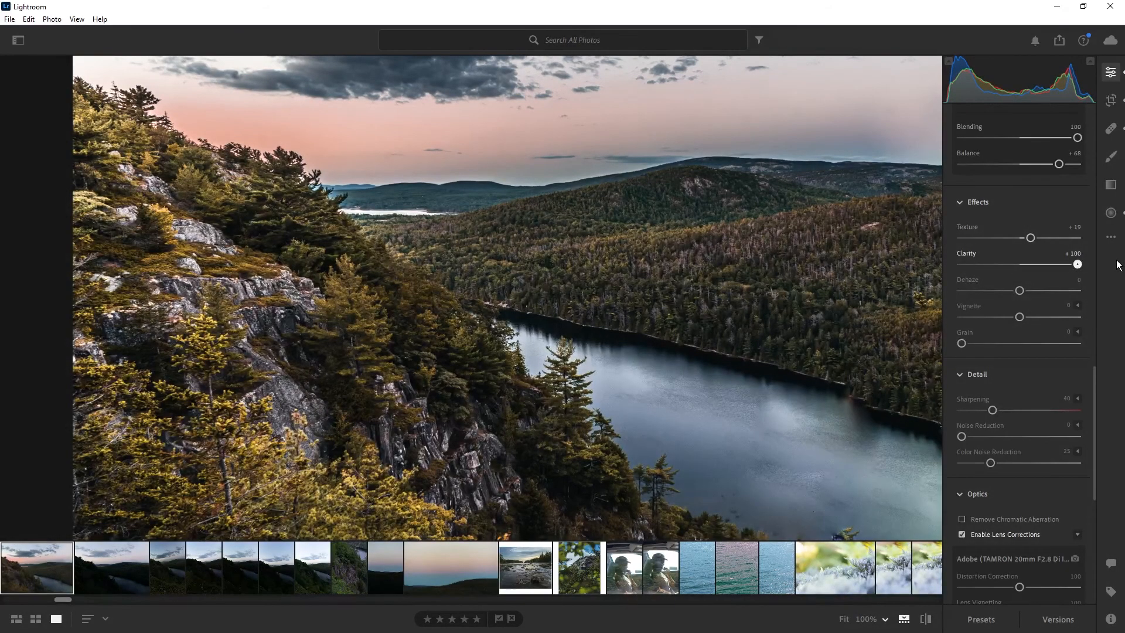
pyautogui.click(760, 284)
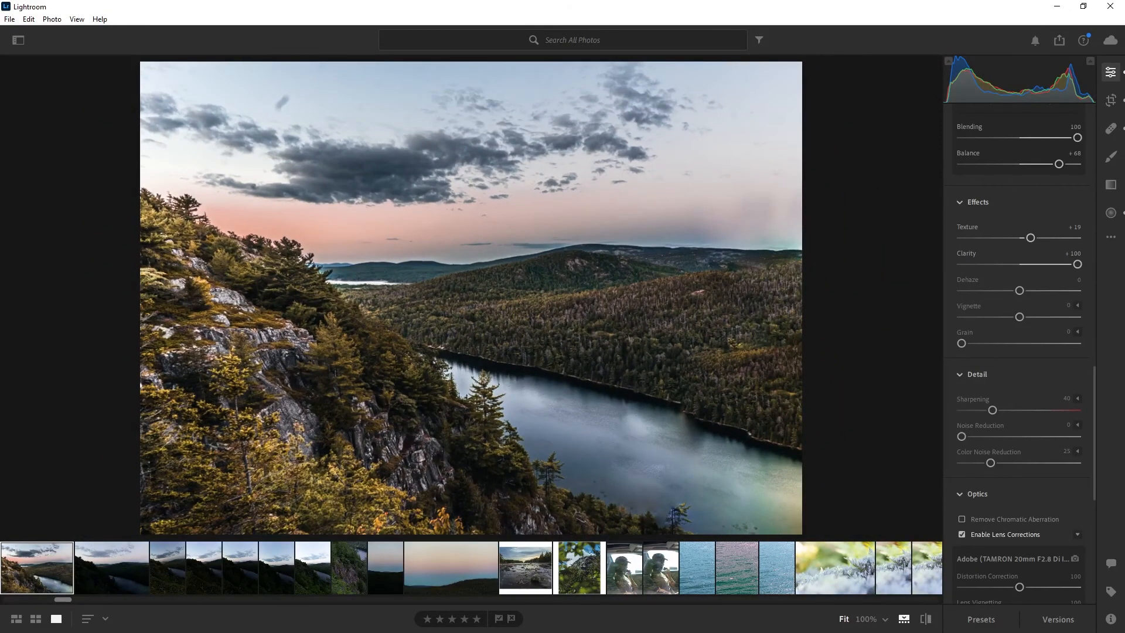
pyautogui.click(759, 284)
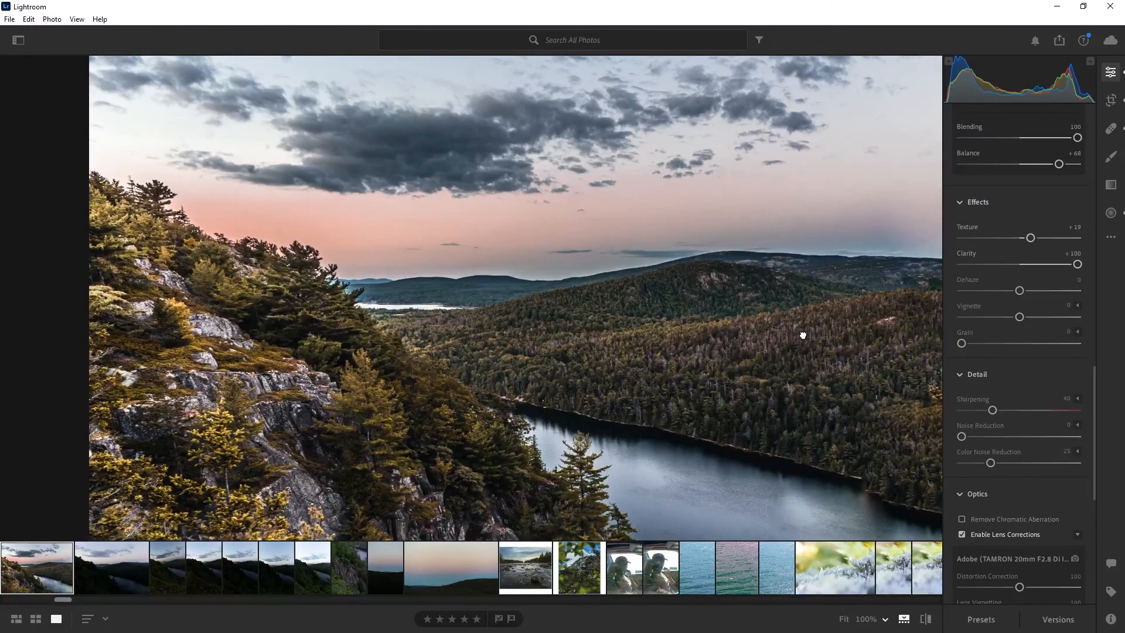
pyautogui.moveTo(803, 339); pyautogui.dragTo(805, 287)
pyautogui.scroll(6, 1029, 287)
pyautogui.scroll(-6, 1029, 287)
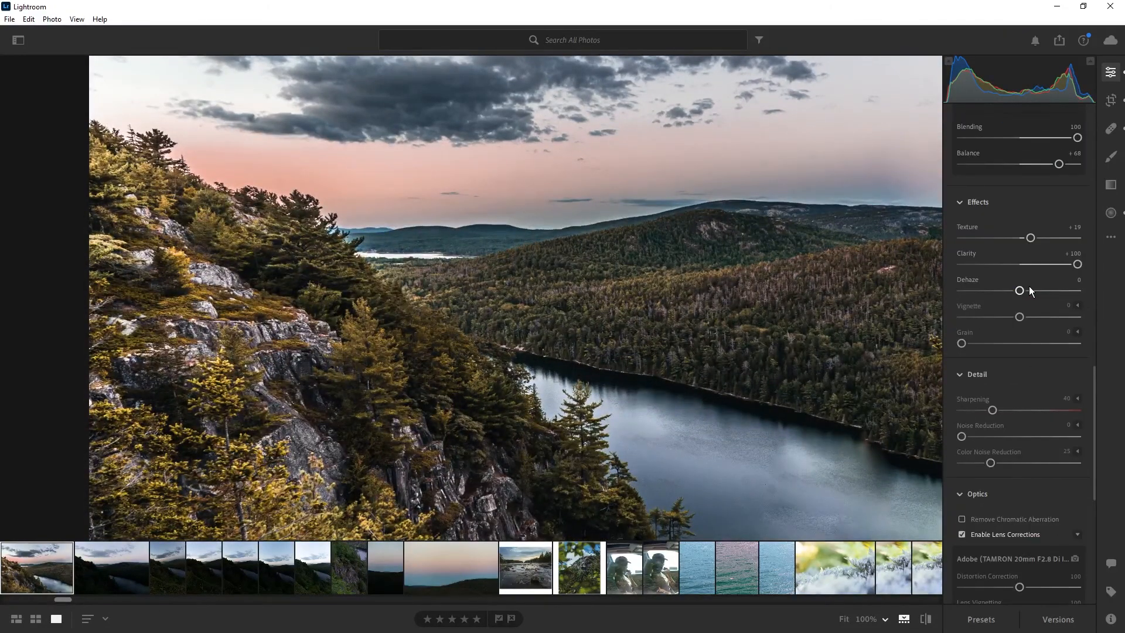
pyautogui.moveTo(816, 339); pyautogui.dragTo(773, 311)
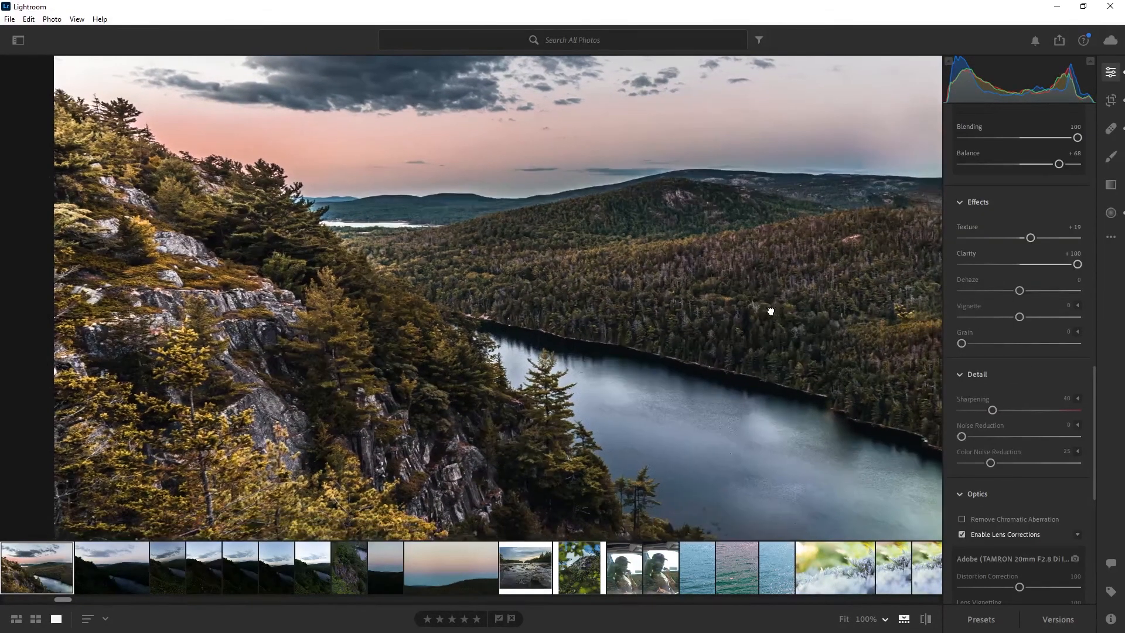
pyautogui.moveTo(1077, 265); pyautogui.dragTo(1013, 264)
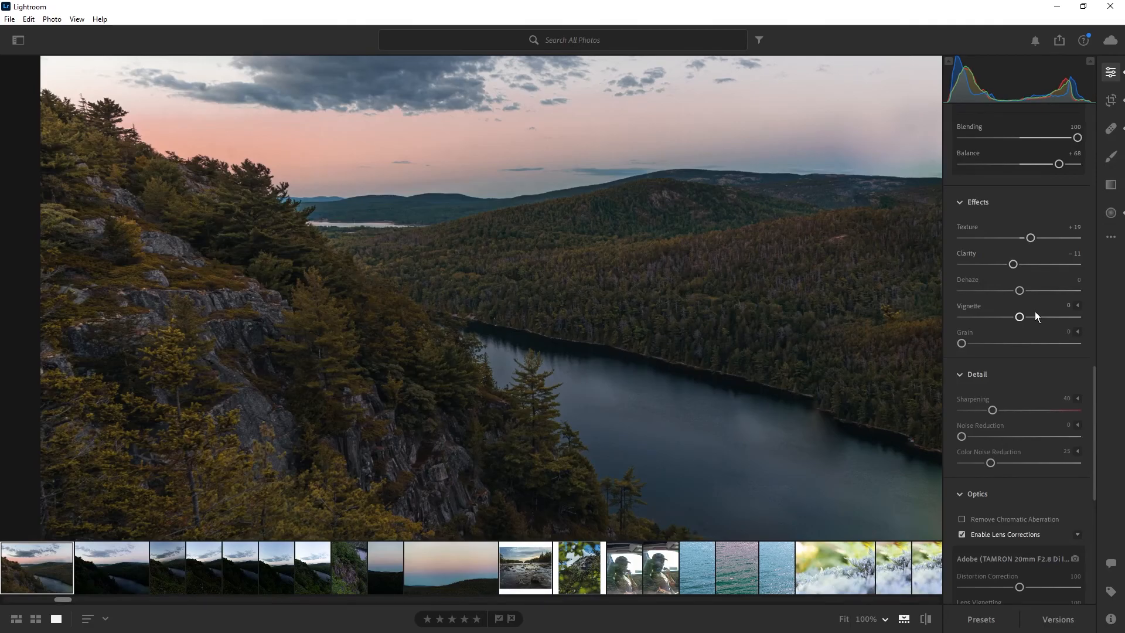
# - Raise the photo's Shadows to +100 and lower its Highlights a little further
pyautogui.scroll(15, 1008, 276)
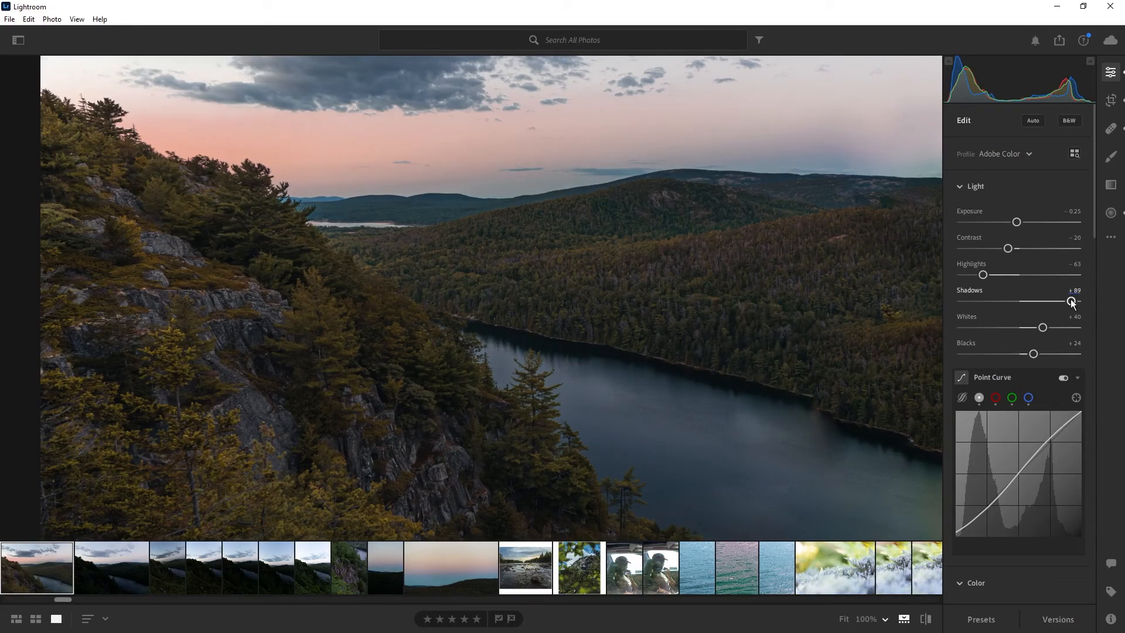
pyautogui.moveTo(1071, 301); pyautogui.dragTo(1078, 301)
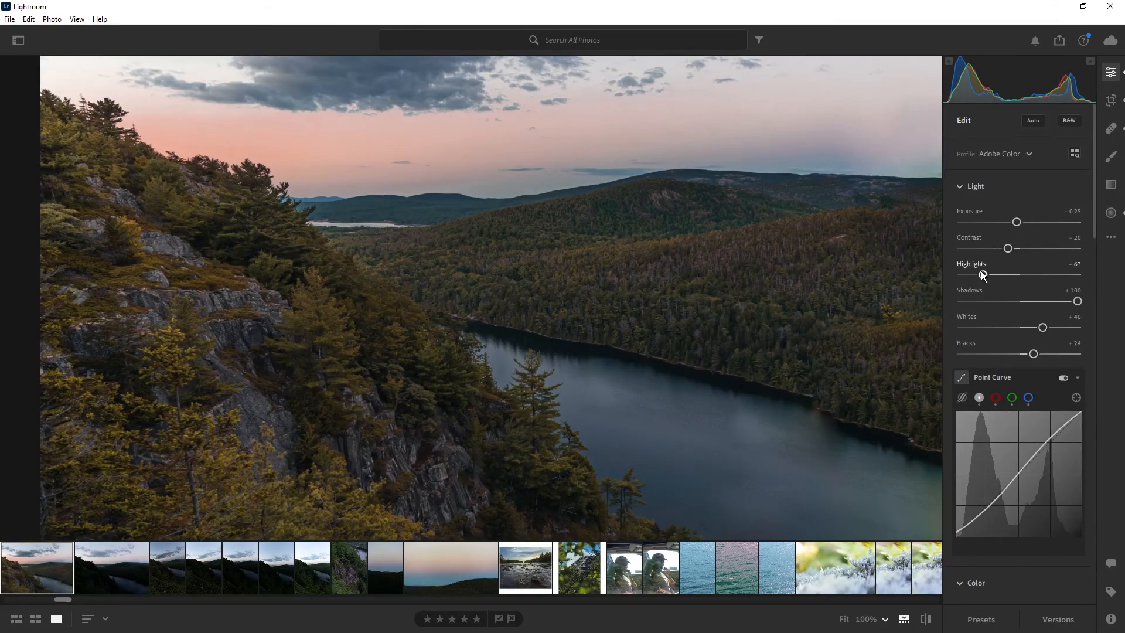
pyautogui.moveTo(980, 271); pyautogui.dragTo(968, 271)
# - Try Dehaze at +100 and -48 on the whole photo and reset it
pyautogui.scroll(-10, 1011, 307)
pyautogui.scroll(-6, 1013, 308)
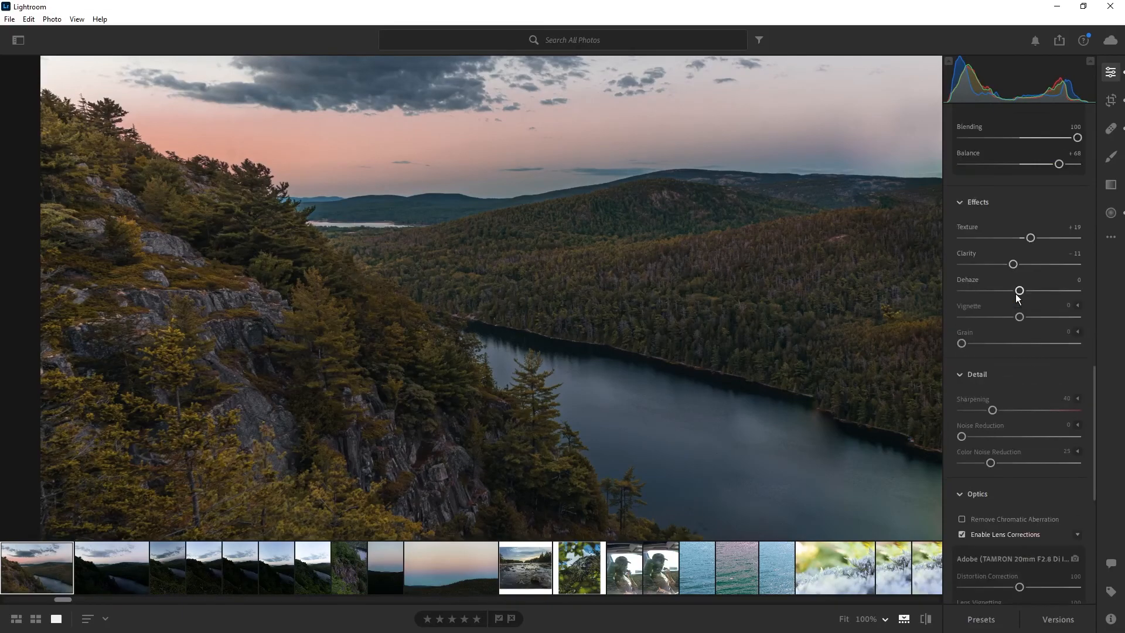
pyautogui.scroll(4, 1015, 294)
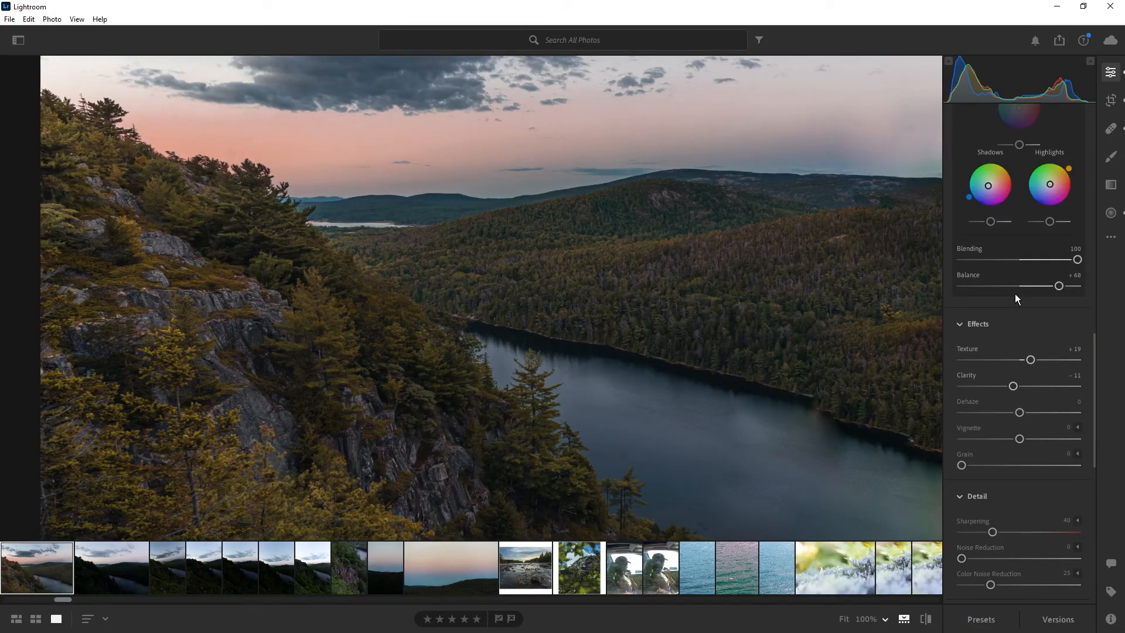
pyautogui.scroll(-2, 1015, 296)
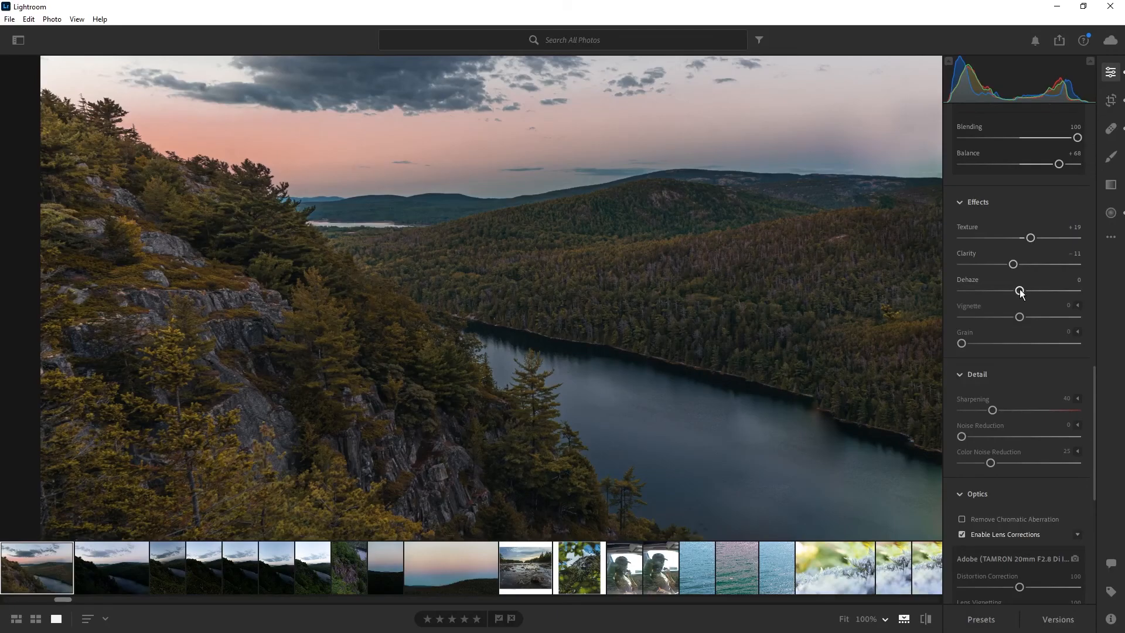
pyautogui.click(323, 433)
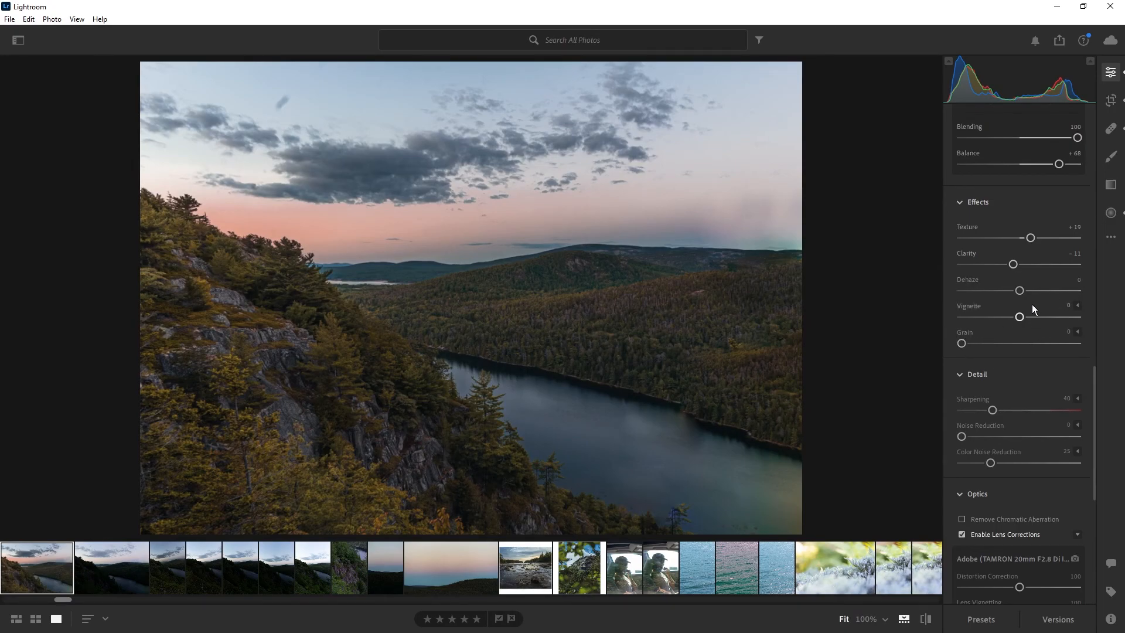
pyautogui.moveTo(1022, 287); pyautogui.dragTo(1108, 281)
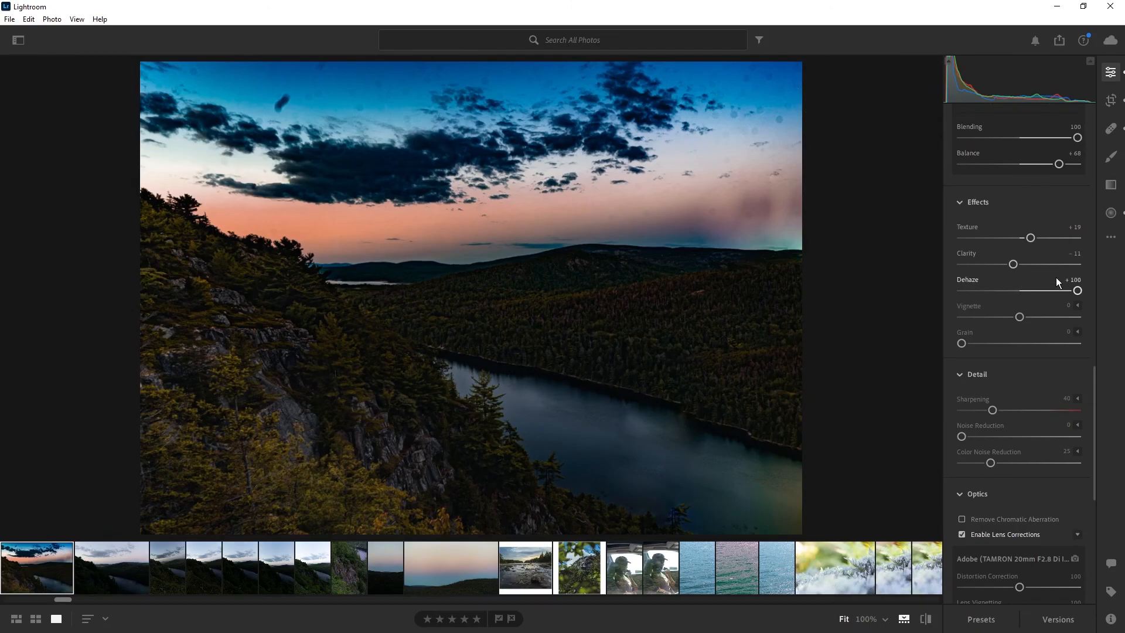
pyautogui.moveTo(1079, 291); pyautogui.dragTo(992, 286)
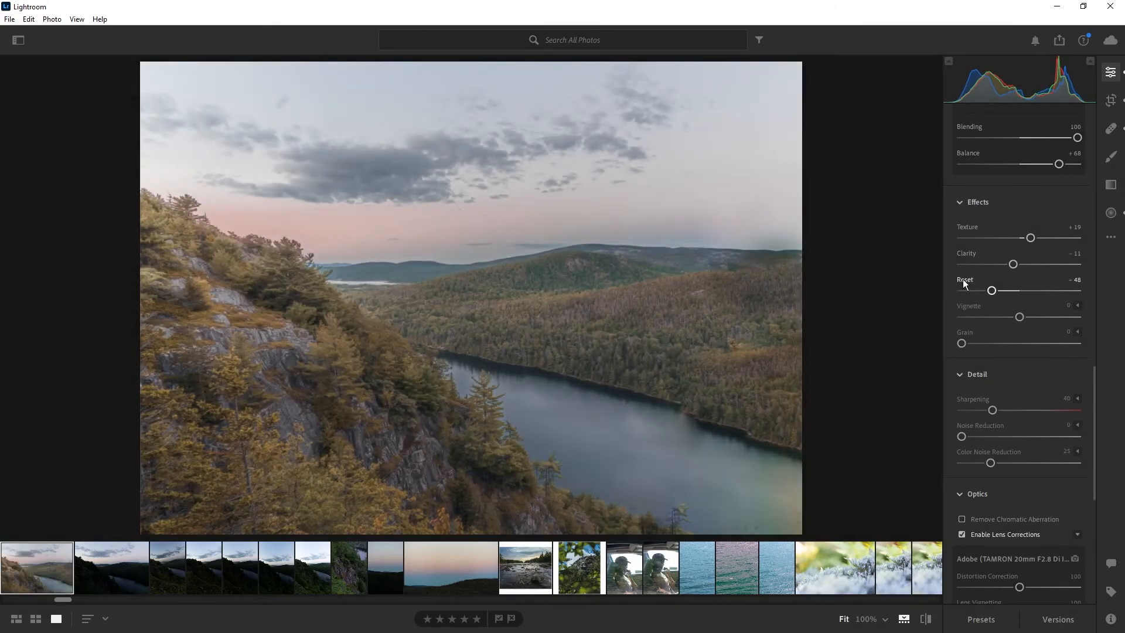
pyautogui.click(964, 281)
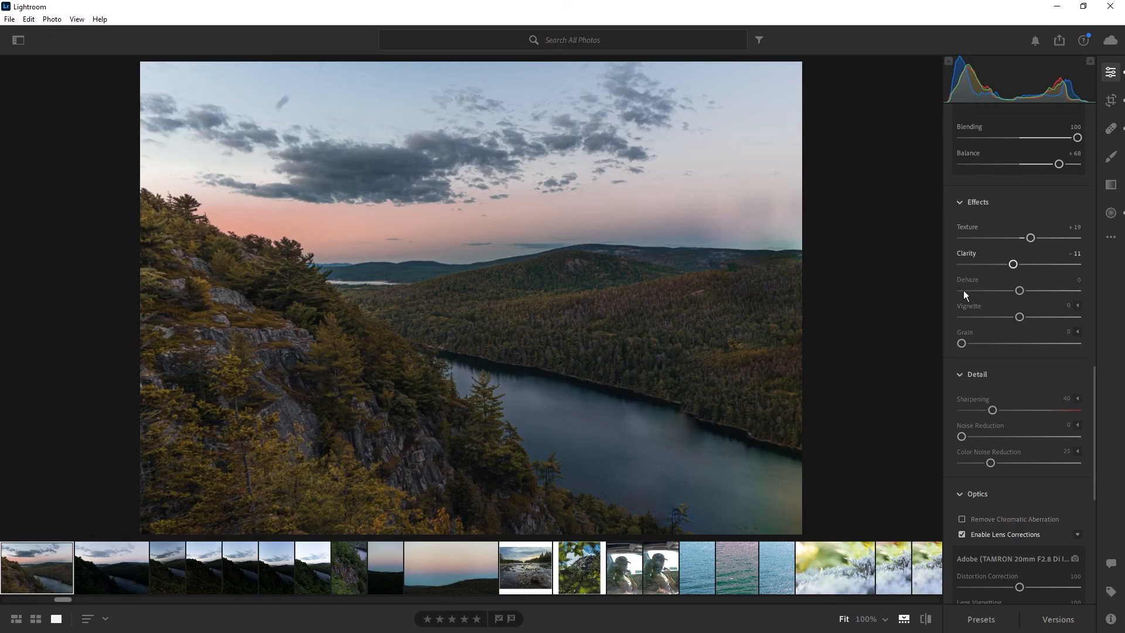
# - Darken the photo's edges with a Vignette of -14
pyautogui.moveTo(1020, 317); pyautogui.dragTo(1013, 320)
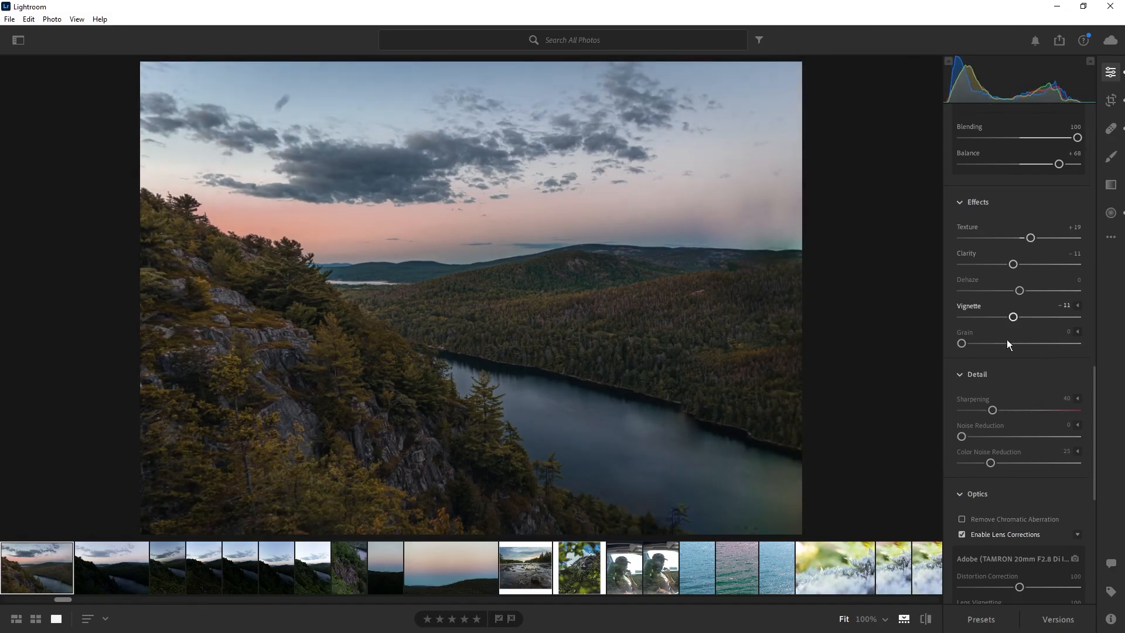
pyautogui.moveTo(1013, 318)
pyautogui.mouseDown()
pyautogui.moveTo(1119, 315)
pyautogui.moveTo(1012, 310)
pyautogui.mouseUp()
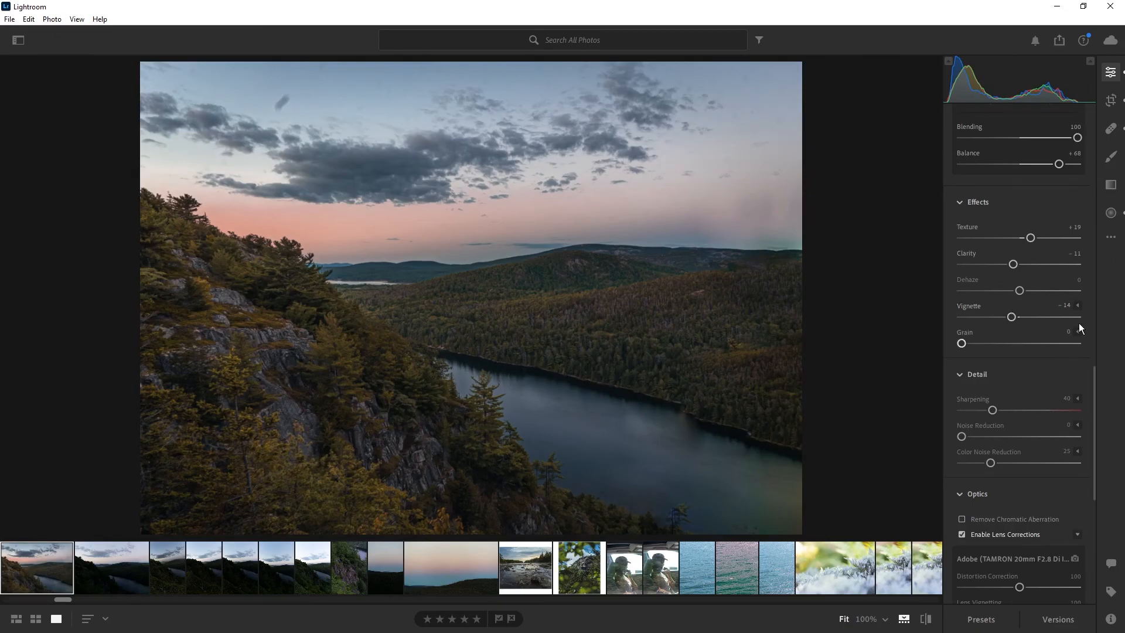
# - Try Grain at 100 and examine its effect on the photo up close and at full view
pyautogui.click(672, 368)
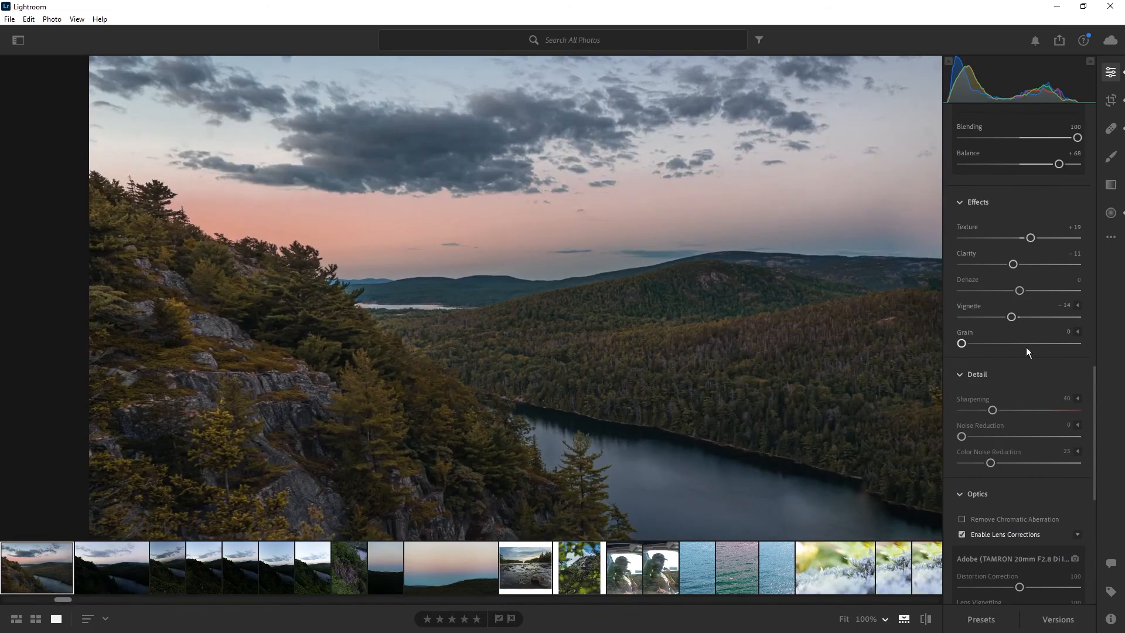
pyautogui.moveTo(962, 343); pyautogui.dragTo(1077, 344)
pyautogui.moveTo(741, 381); pyautogui.dragTo(680, 262)
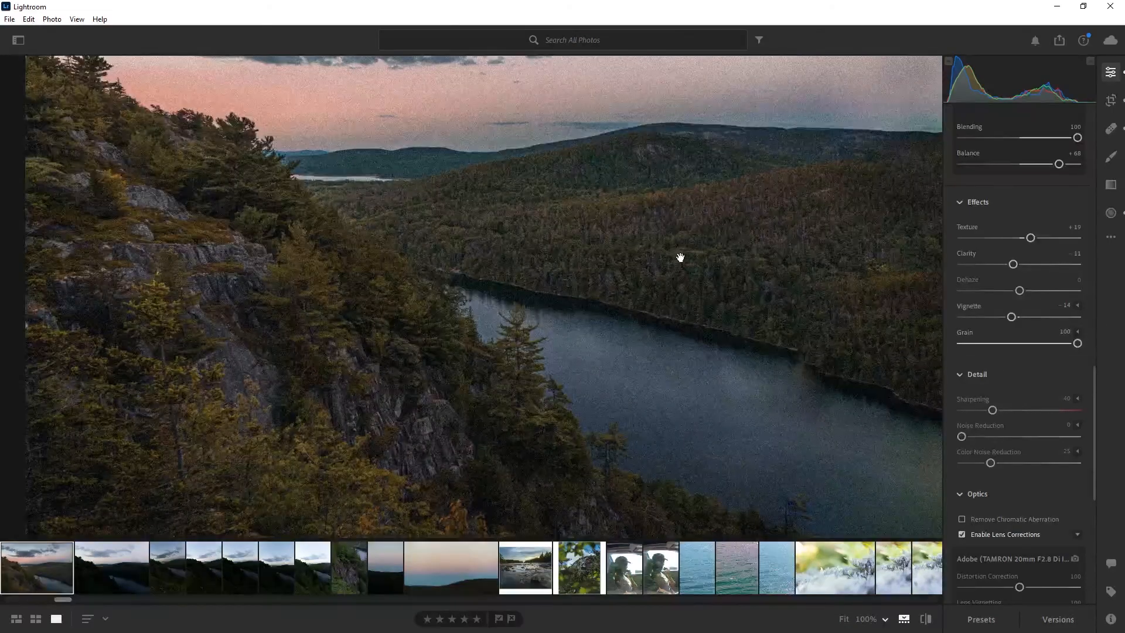
pyautogui.click(680, 258)
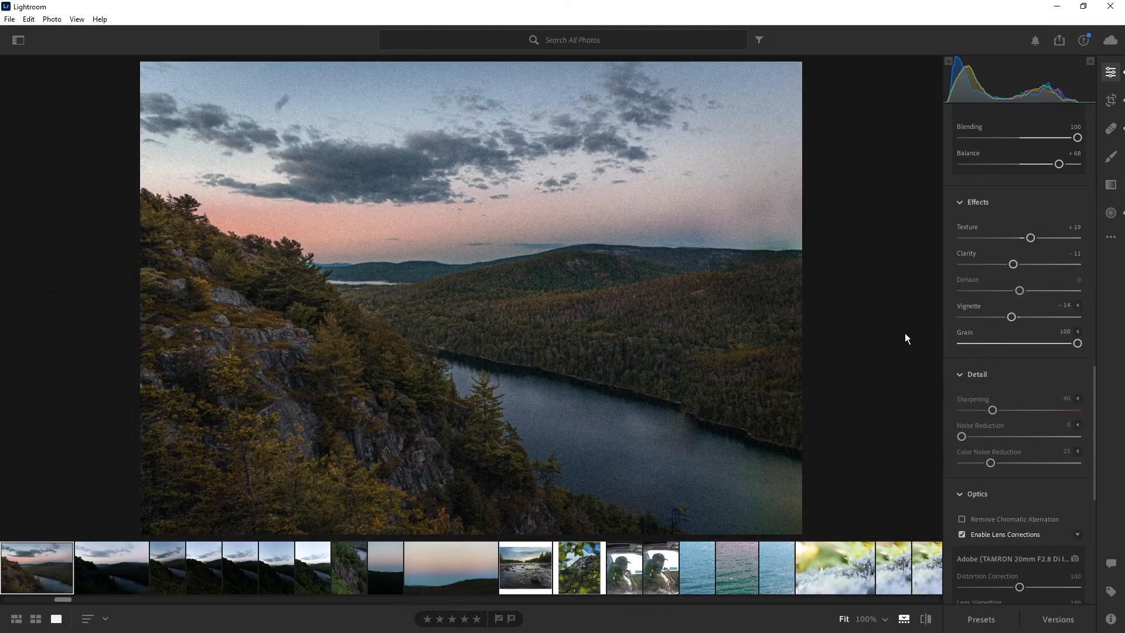
# - Try much stronger Sharpening and reset it, and return Grain to 0
pyautogui.scroll(-2, 1024, 355)
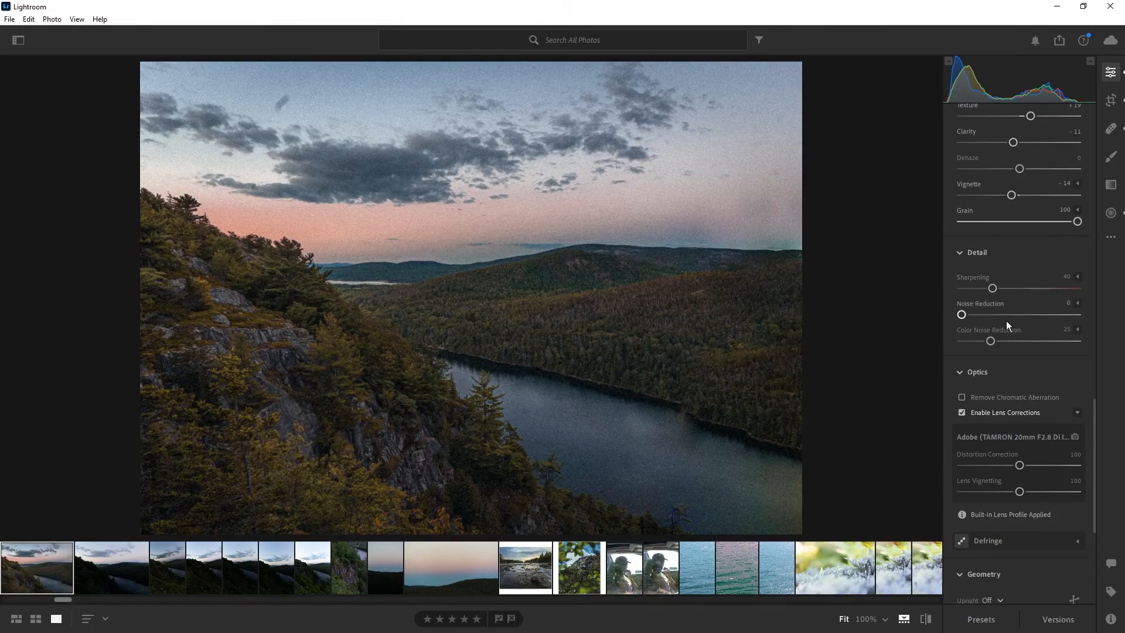
pyautogui.scroll(2, 1008, 315)
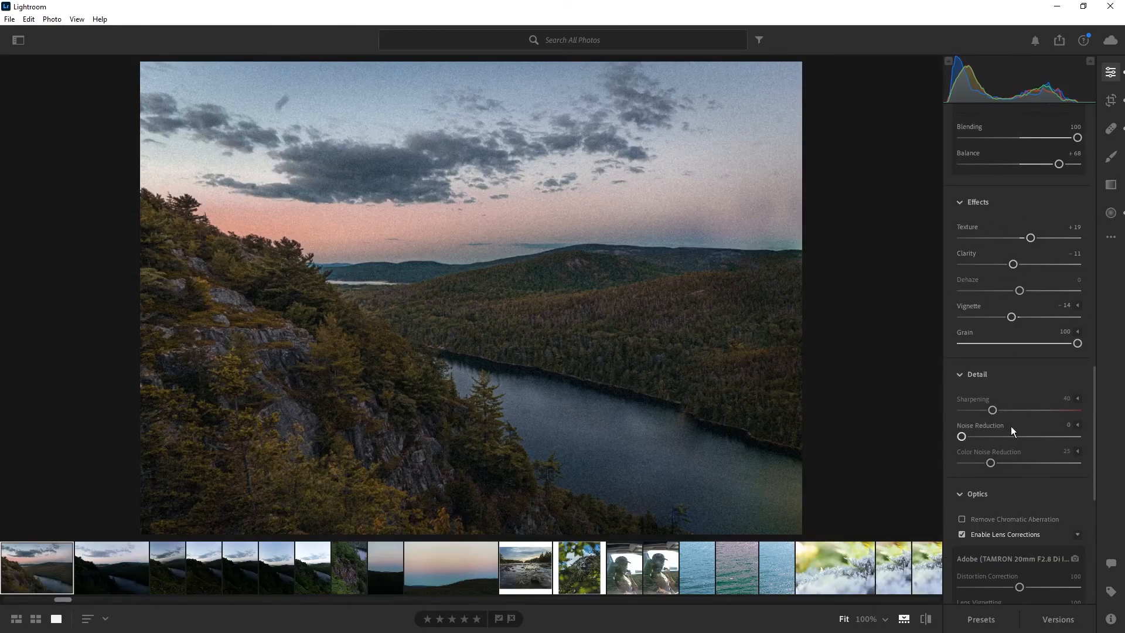
pyautogui.scroll(-2, 1011, 425)
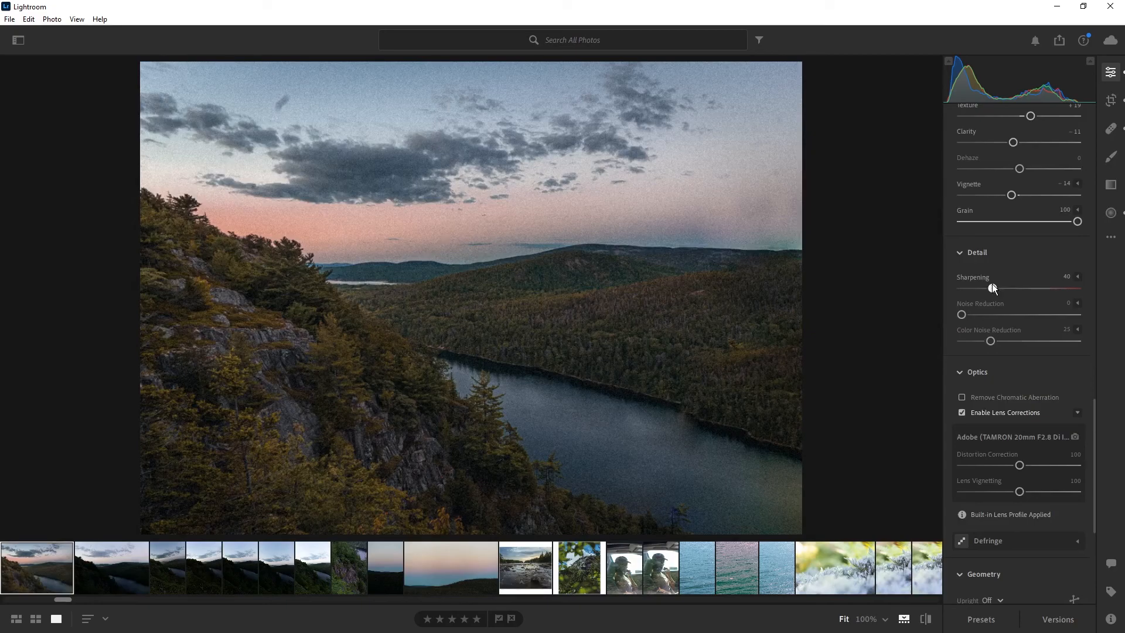
pyautogui.moveTo(993, 287); pyautogui.dragTo(1079, 288)
pyautogui.doubleClick(971, 277)
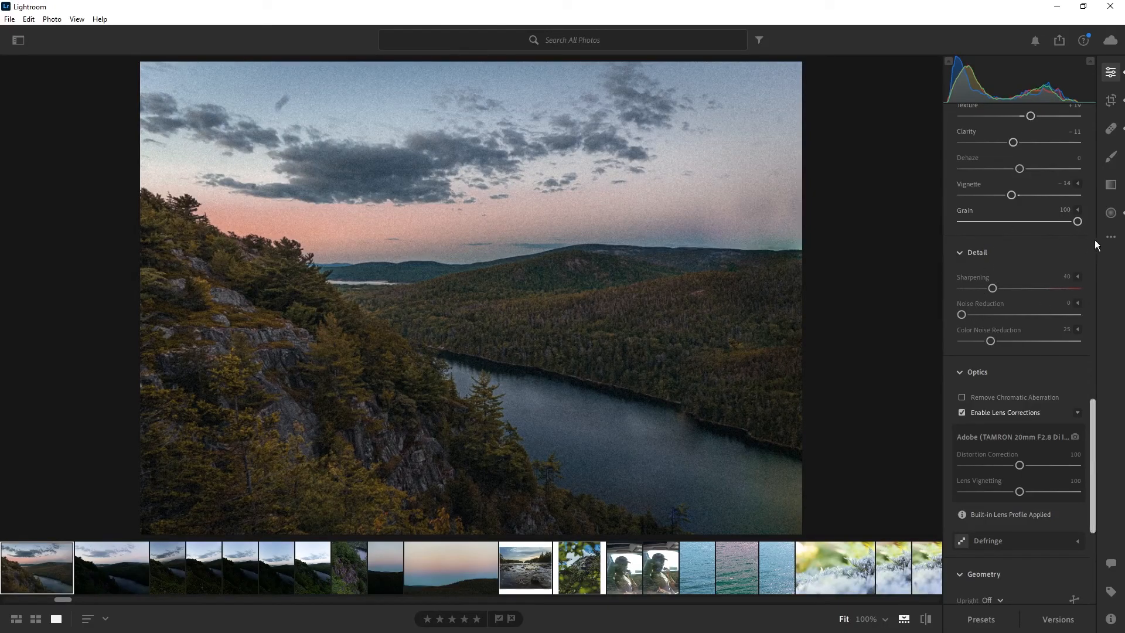
pyautogui.moveTo(1077, 221); pyautogui.dragTo(842, 205)
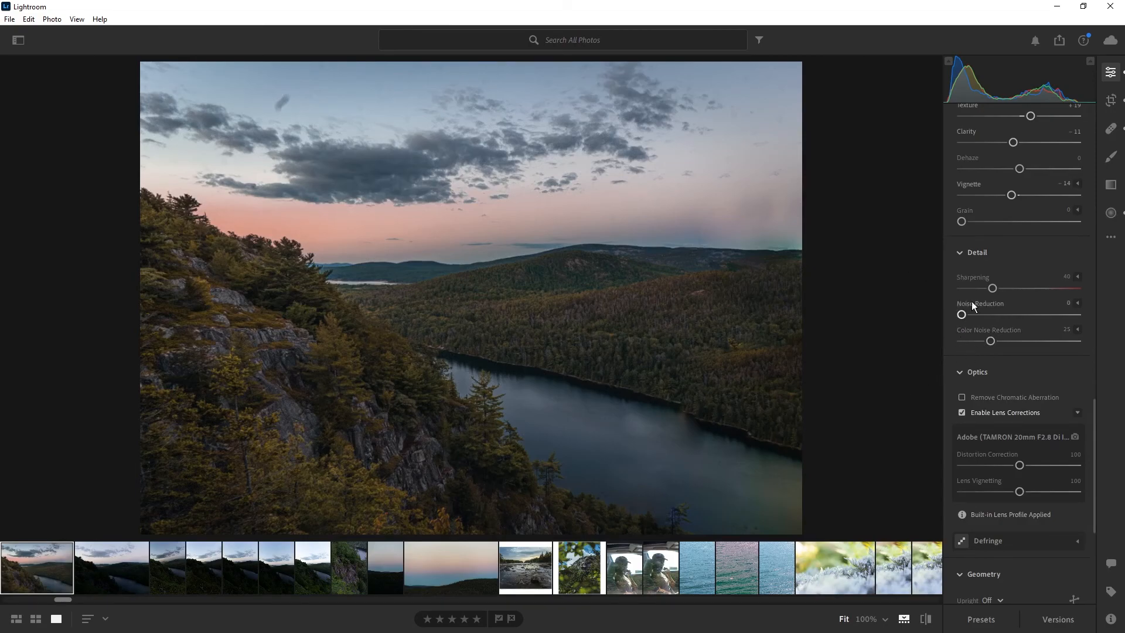
# - Set Noise Reduction to 100 and inspect the forested hills up close
pyautogui.moveTo(972, 301)
pyautogui.moveTo(961, 314); pyautogui.dragTo(1078, 314)
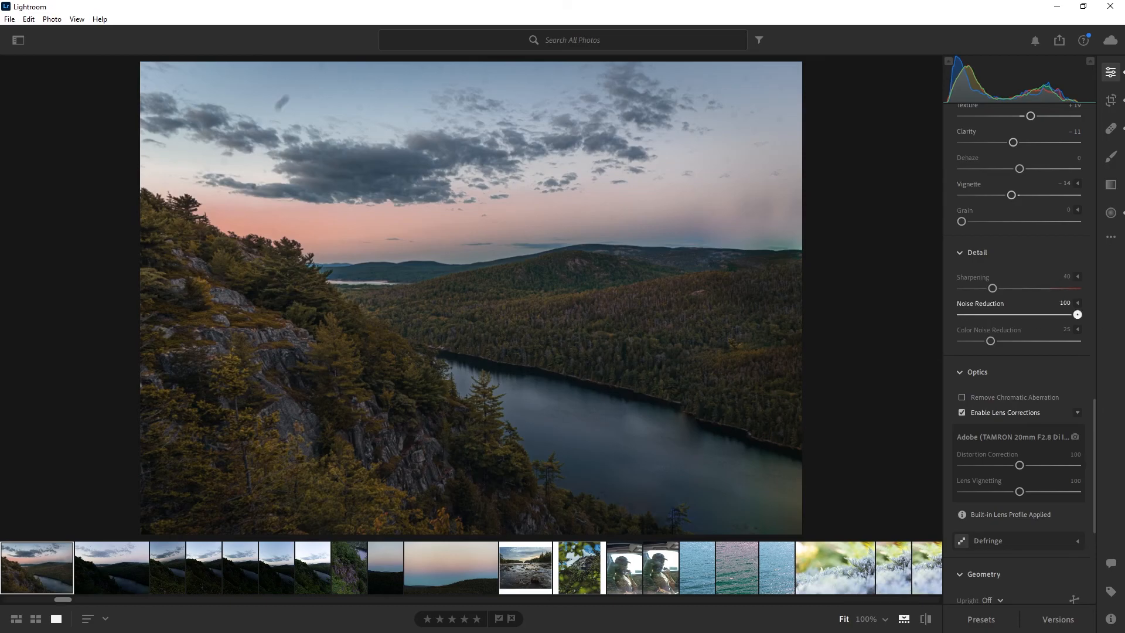
pyautogui.click(618, 329)
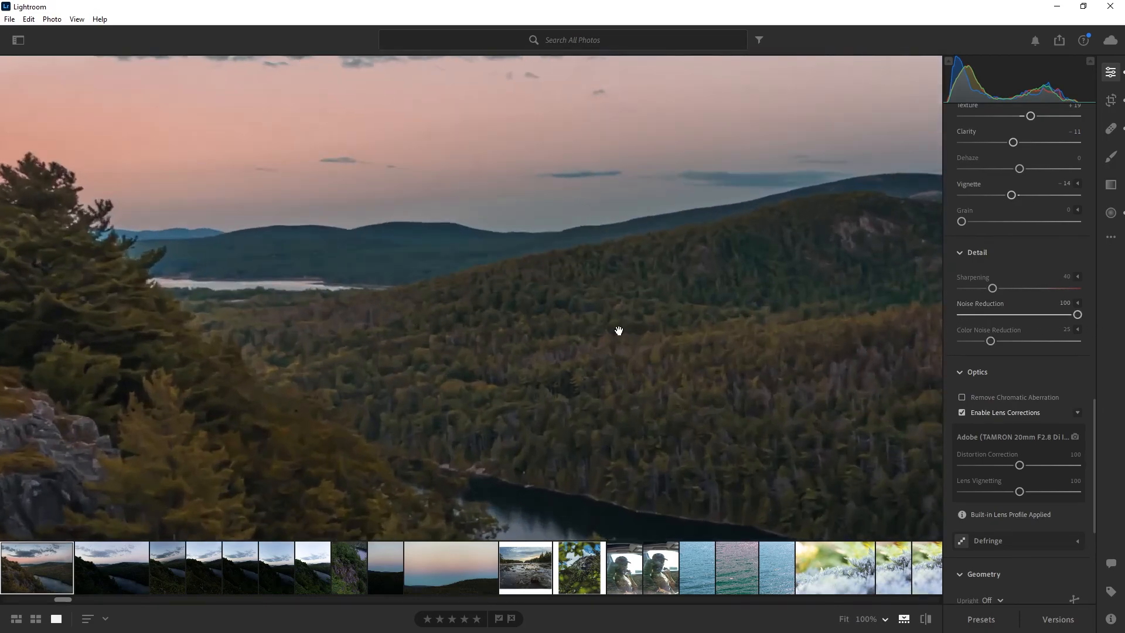
# - Inspect the rocky, tree-covered hillside up close and lower Noise Reduction to 0
pyautogui.moveTo(572, 346); pyautogui.dragTo(806, 134)
pyautogui.moveTo(521, 306); pyautogui.dragTo(713, 326)
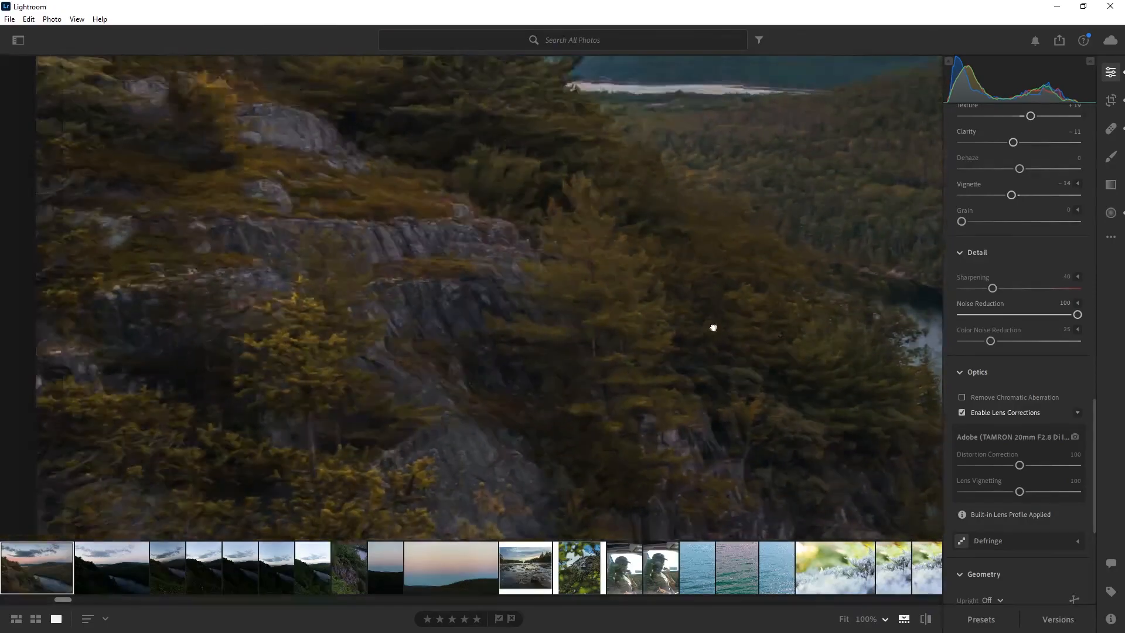
pyautogui.moveTo(460, 332); pyautogui.dragTo(568, 412)
pyautogui.moveTo(567, 274); pyautogui.dragTo(424, 427)
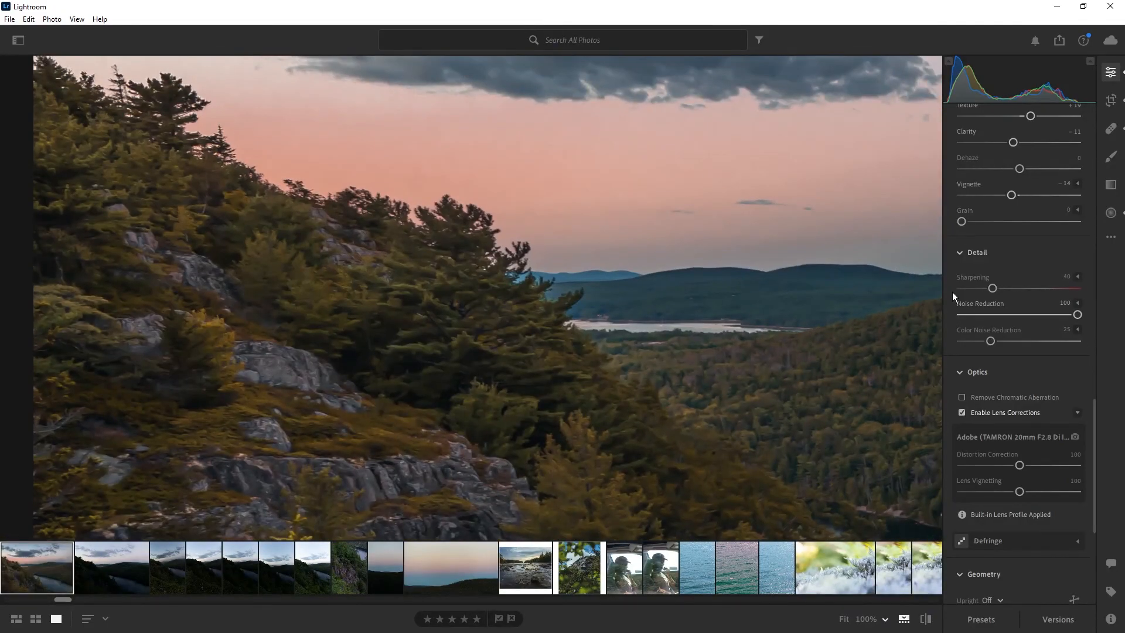
pyautogui.moveTo(1079, 314); pyautogui.dragTo(902, 319)
# - Try Noise Reduction at 63 on the lake and forested shoreline up close, and return it to 0
pyautogui.moveTo(739, 377); pyautogui.dragTo(311, 256)
pyautogui.moveTo(696, 404); pyautogui.dragTo(540, 224)
pyautogui.moveTo(666, 317); pyautogui.dragTo(410, 211)
pyautogui.moveTo(623, 276); pyautogui.dragTo(506, 351)
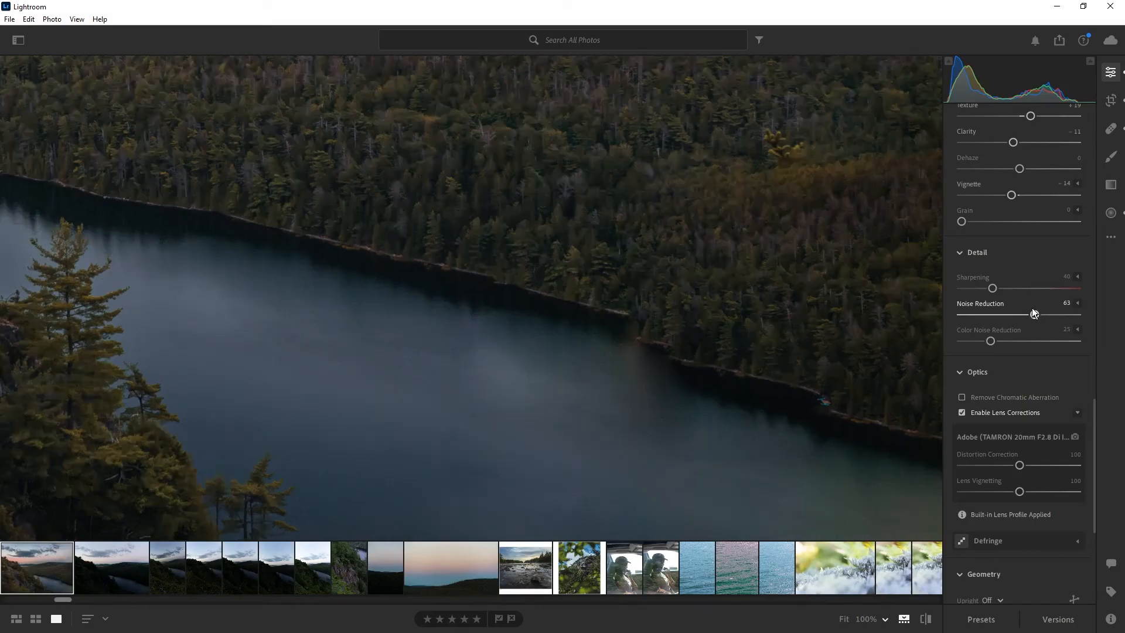
pyautogui.moveTo(1034, 313); pyautogui.dragTo(896, 308)
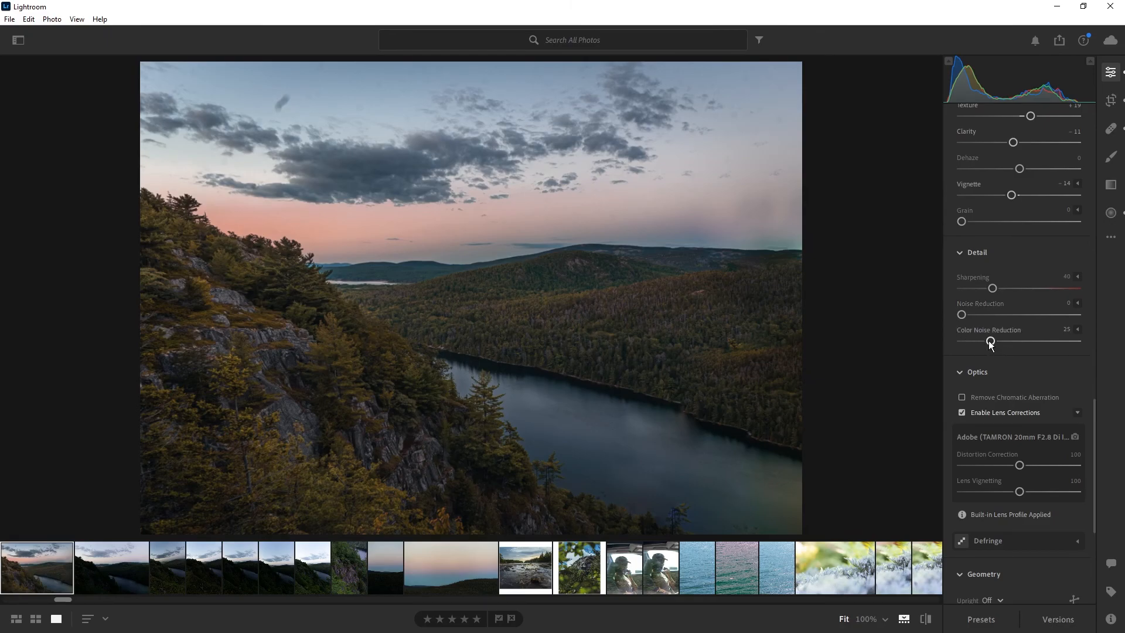
# - Set Color Noise Reduction to 100 and enable Remove Chromatic Aberration
pyautogui.moveTo(994, 340); pyautogui.dragTo(1107, 345)
pyautogui.scroll(-2, 1000, 349)
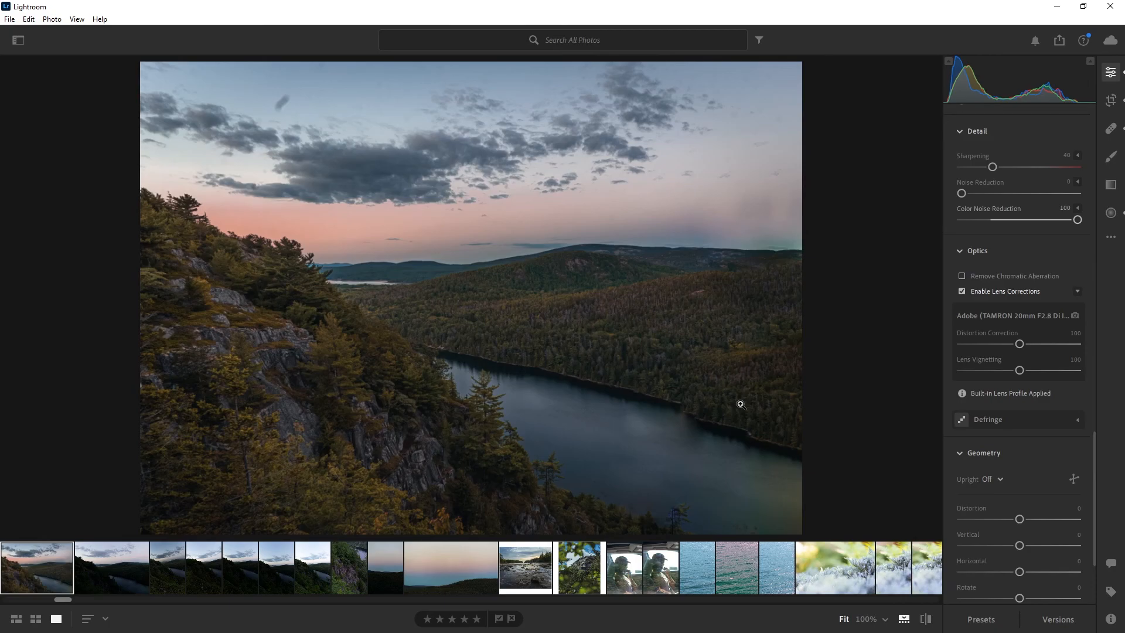
pyautogui.click(963, 275)
# - Try a slight negative Distortion, and raise the Distortion, Vertical and Horizontal geometry corrections to +100
pyautogui.scroll(-4, 1024, 309)
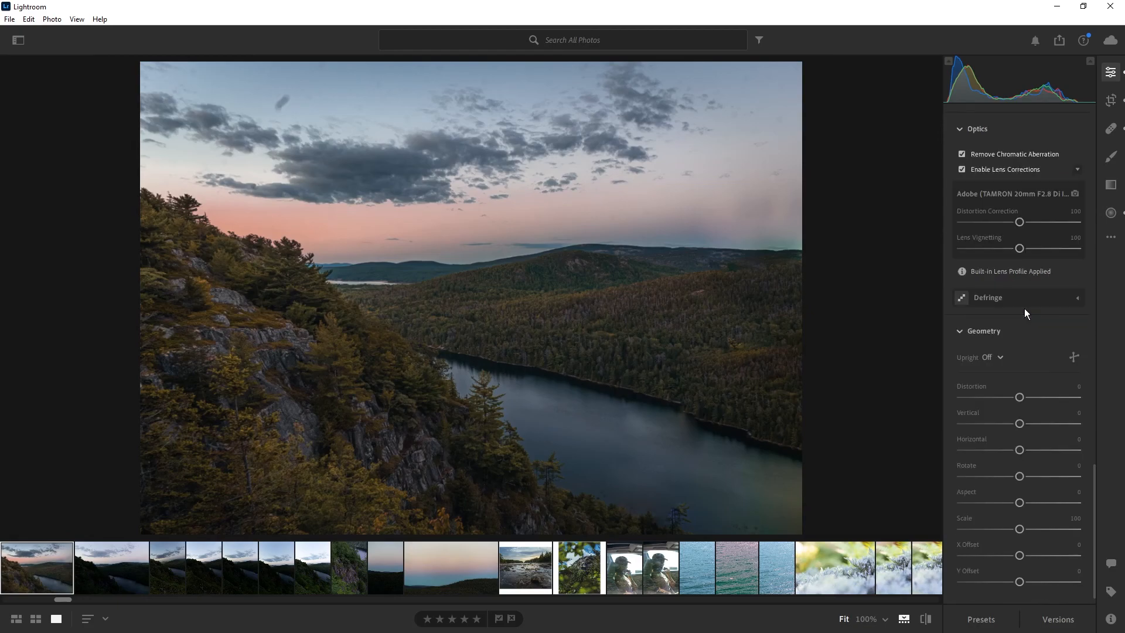
pyautogui.moveTo(1025, 374)
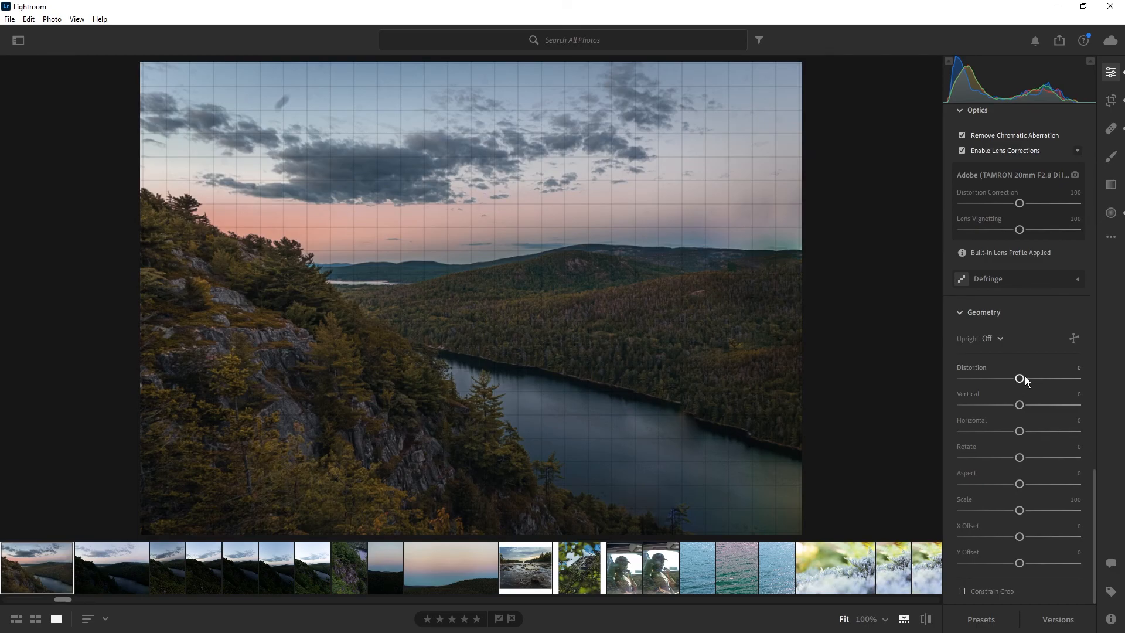
pyautogui.moveTo(1018, 380); pyautogui.dragTo(1016, 379)
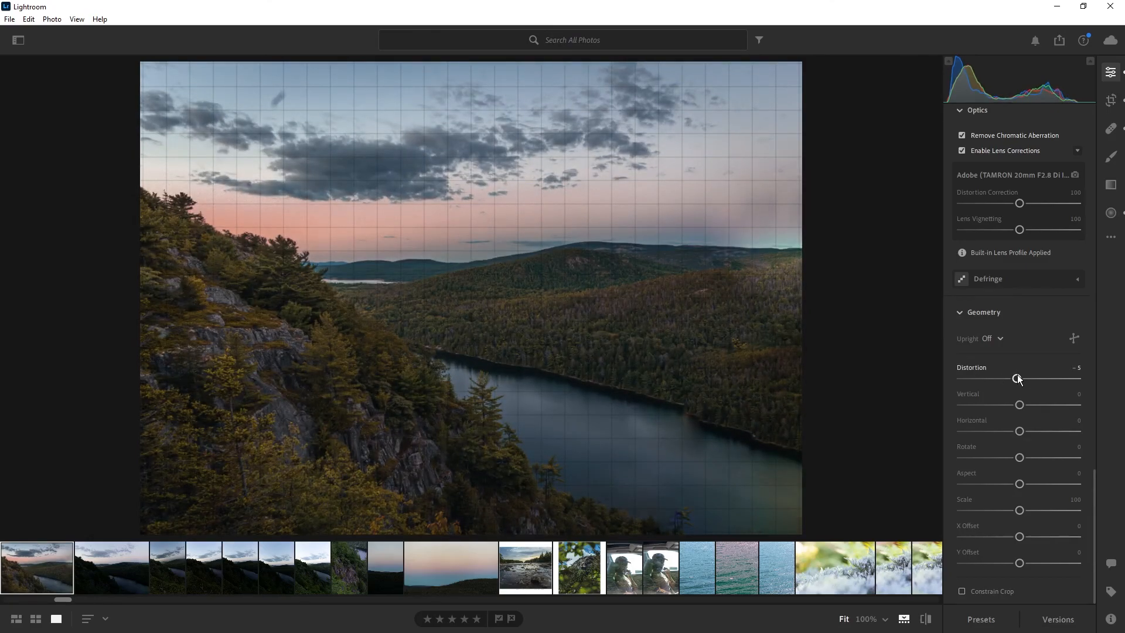
pyautogui.moveTo(1018, 378); pyautogui.dragTo(1091, 373)
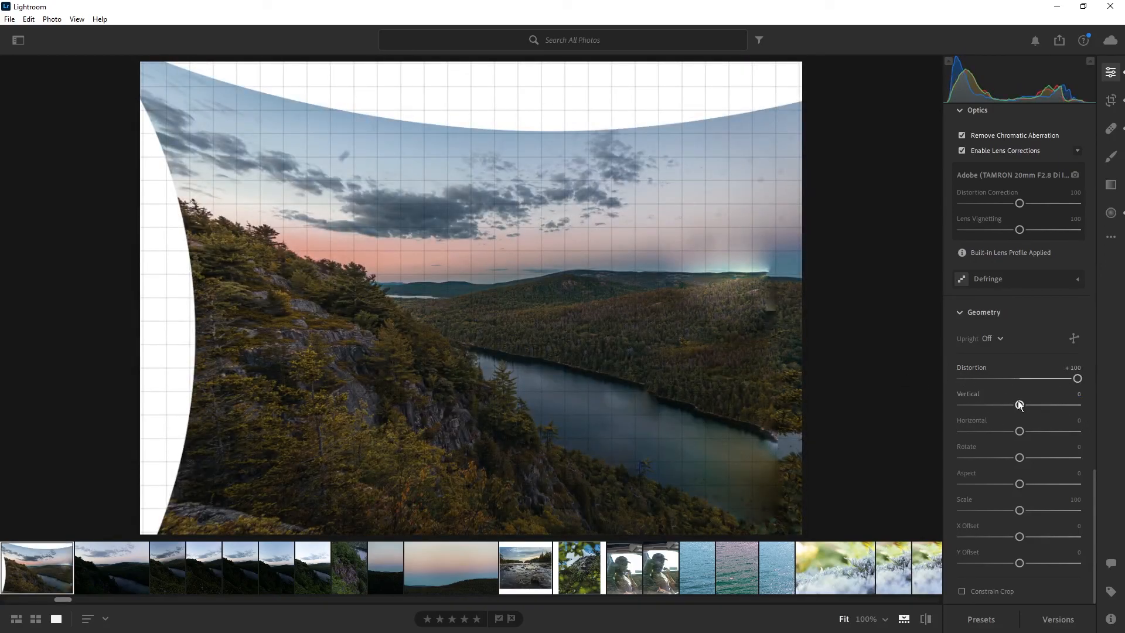
pyautogui.moveTo(1020, 405); pyautogui.dragTo(1082, 407)
pyautogui.moveTo(1021, 433); pyautogui.dragTo(1083, 428)
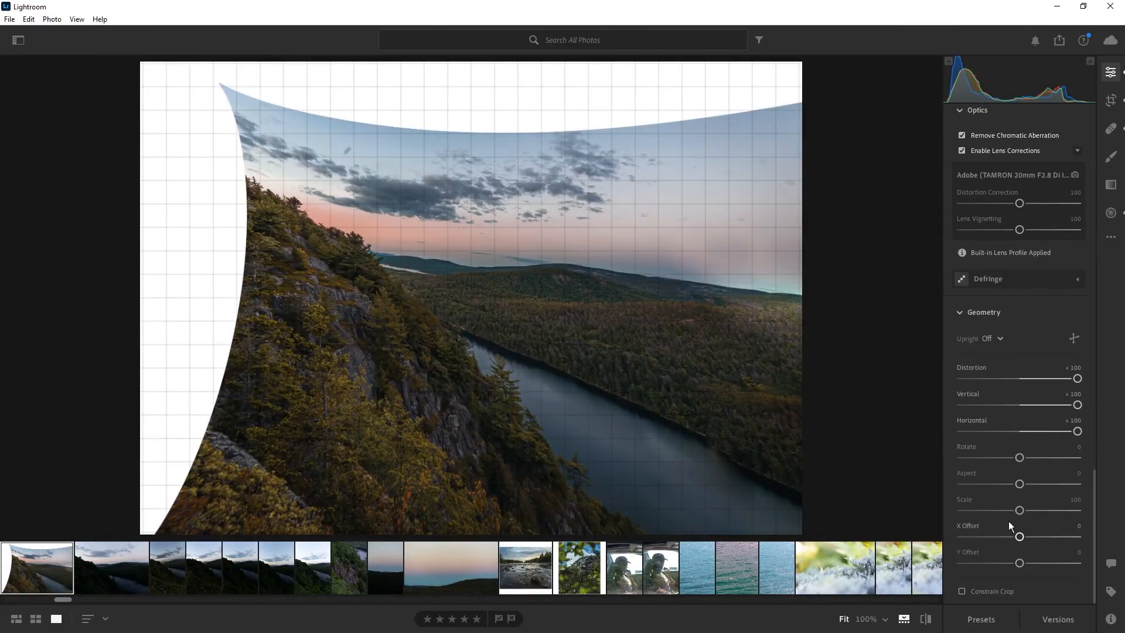
# - Try the geometry settings Rotate at -10.0, Aspect at +100, Scale at 150 and X Offset at -36.4
pyautogui.moveTo(1020, 457); pyautogui.dragTo(889, 441)
pyautogui.moveTo(1018, 485); pyautogui.dragTo(1078, 480)
pyautogui.moveTo(1021, 509); pyautogui.dragTo(1077, 510)
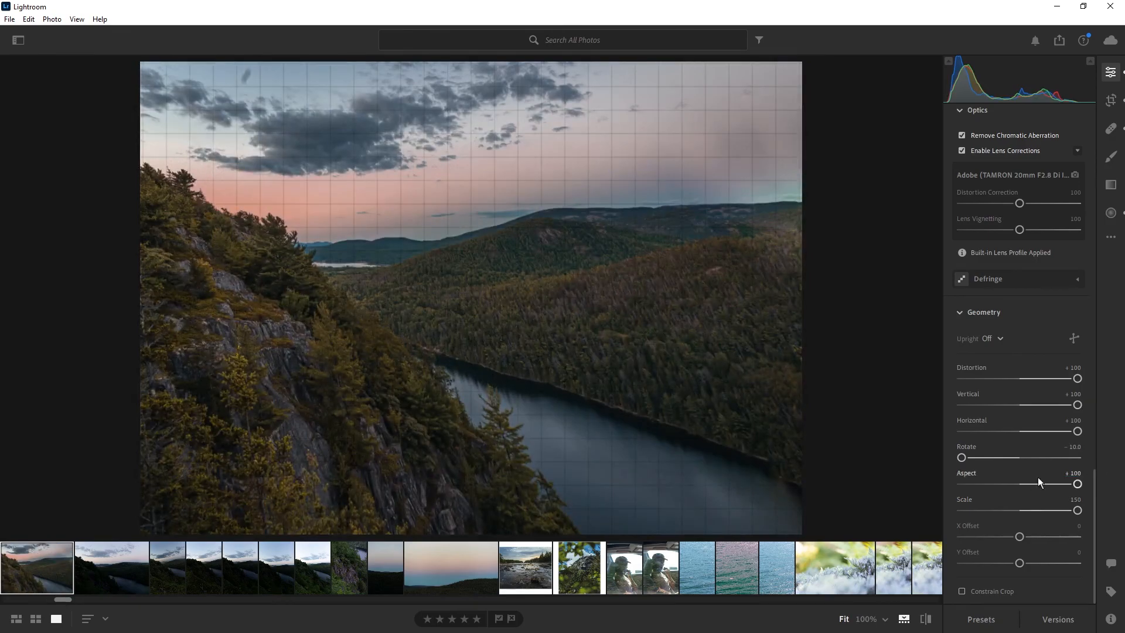
pyautogui.moveTo(1023, 535); pyautogui.dragTo(1000, 515)
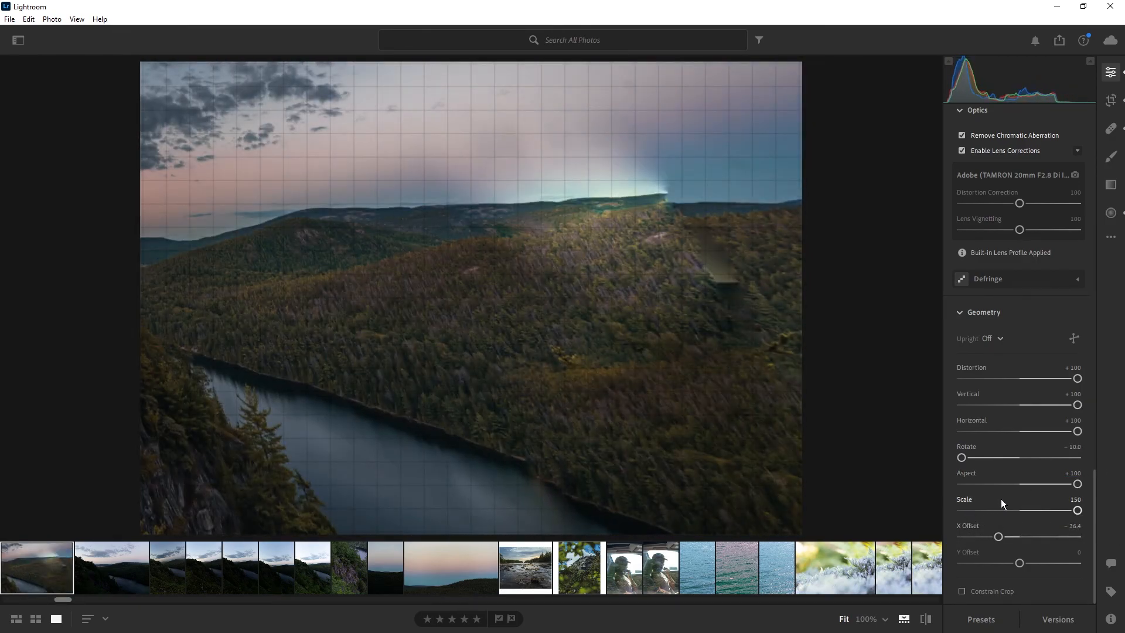
# - Reset the Scale, X Offset, Aspect, Rotate, Horizontal, Vertical and Distortion geometry settings to their defaults
pyautogui.click(967, 501)
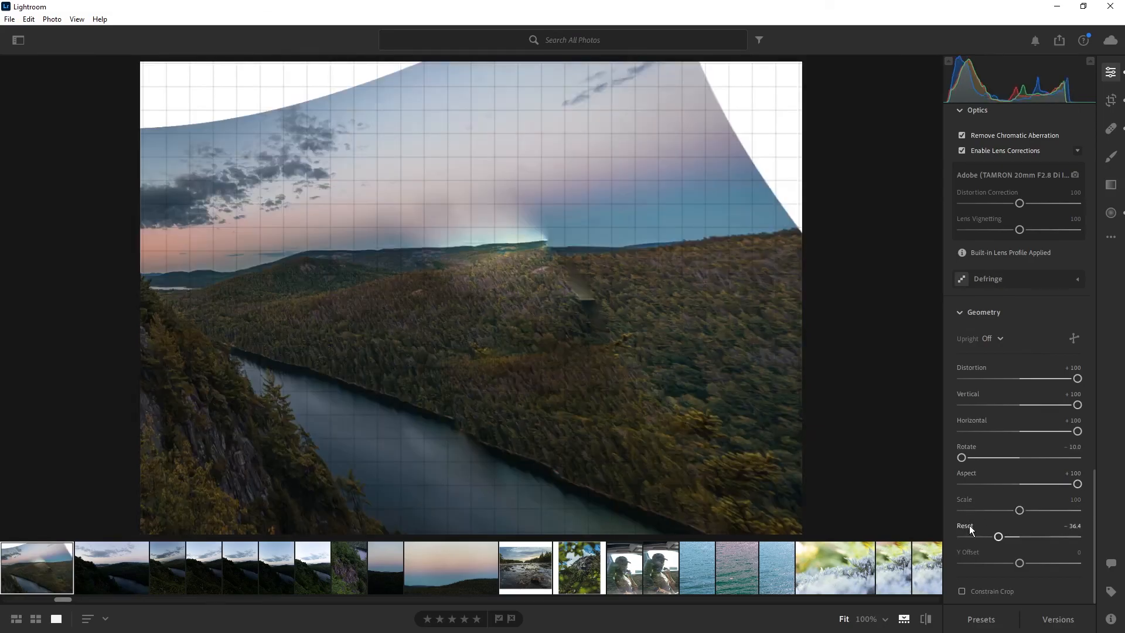
pyautogui.click(966, 525)
pyautogui.click(964, 475)
pyautogui.click(962, 447)
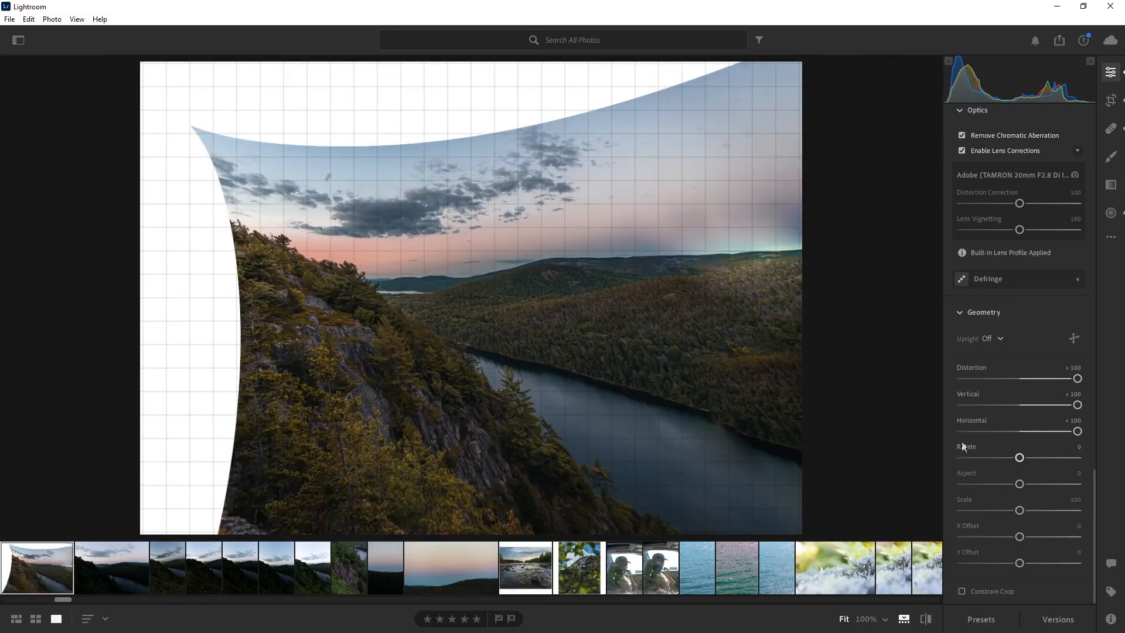
pyautogui.click(965, 416)
pyautogui.click(968, 392)
pyautogui.click(966, 367)
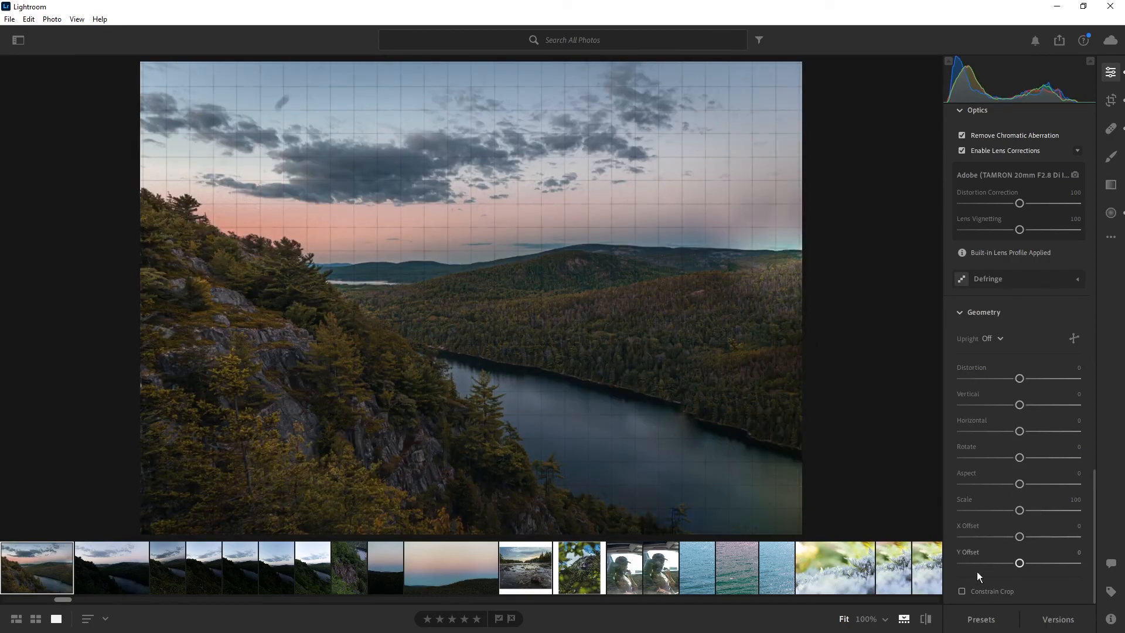
# - Set the Horizontal geometry correction to +31 and enable Constrain Crop to remove the blank edges
pyautogui.click(962, 591)
pyautogui.click(962, 591)
pyautogui.moveTo(1020, 431); pyautogui.dragTo(1038, 432)
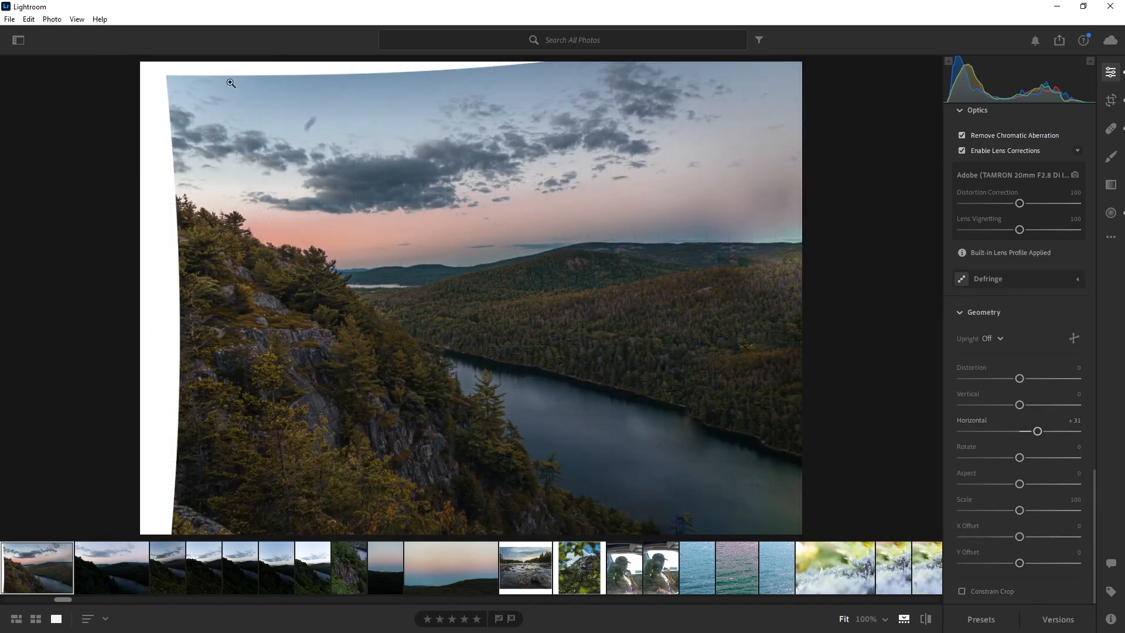
pyautogui.click(961, 592)
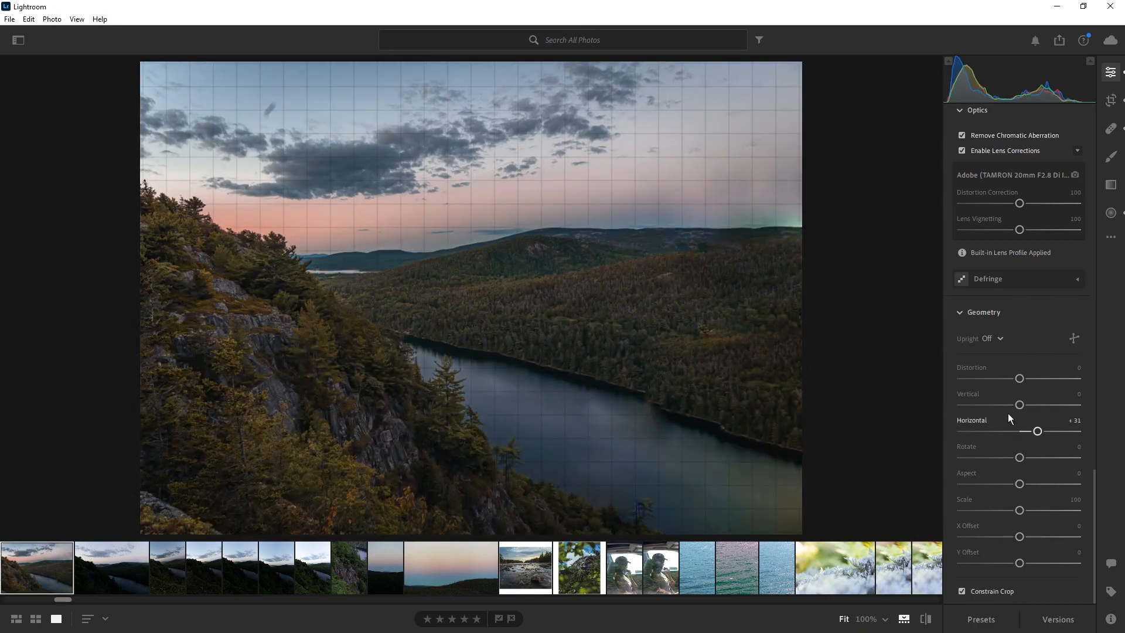
# - Try the Horizontal and Vertical corrections at +100 with the constrained crop, and reset both to 0
pyautogui.moveTo(1039, 432); pyautogui.dragTo(1076, 432)
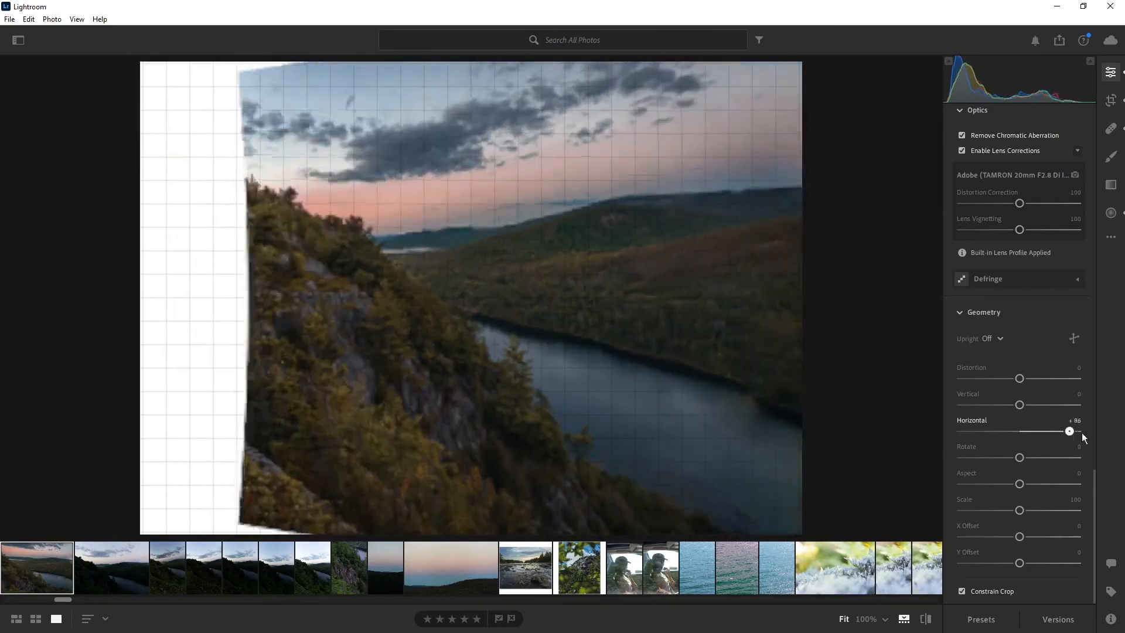
pyautogui.moveTo(1021, 406); pyautogui.dragTo(1112, 404)
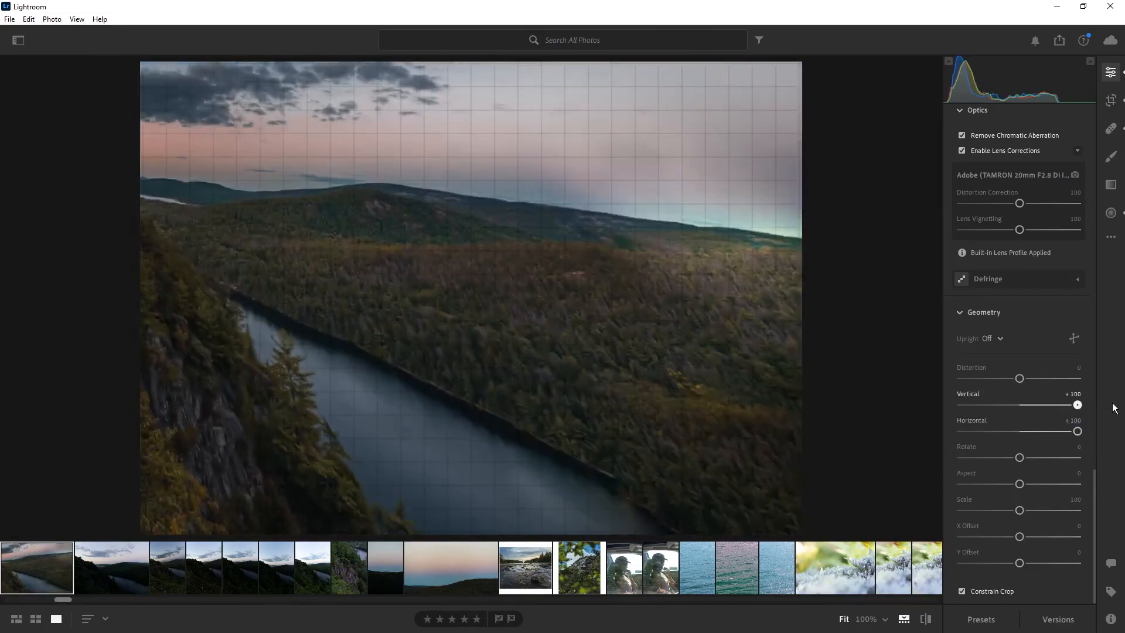
pyautogui.doubleClick(970, 394)
pyautogui.doubleClick(973, 419)
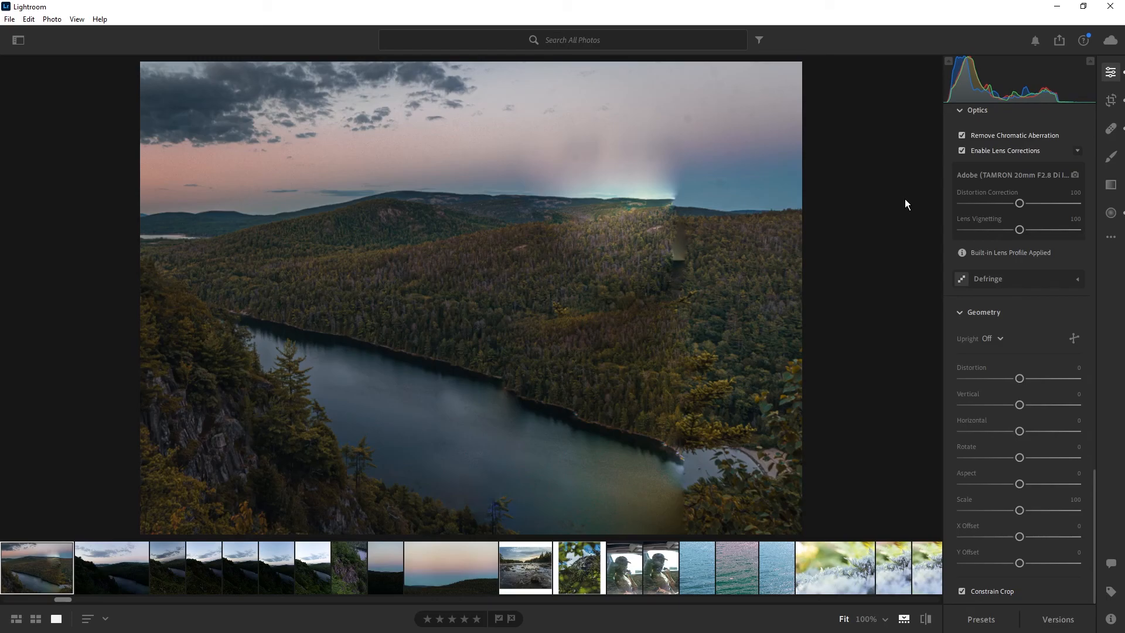
# - Reposition the photo within the crop frame and set the crop aspect ratio to As Shot
pyautogui.press('c')
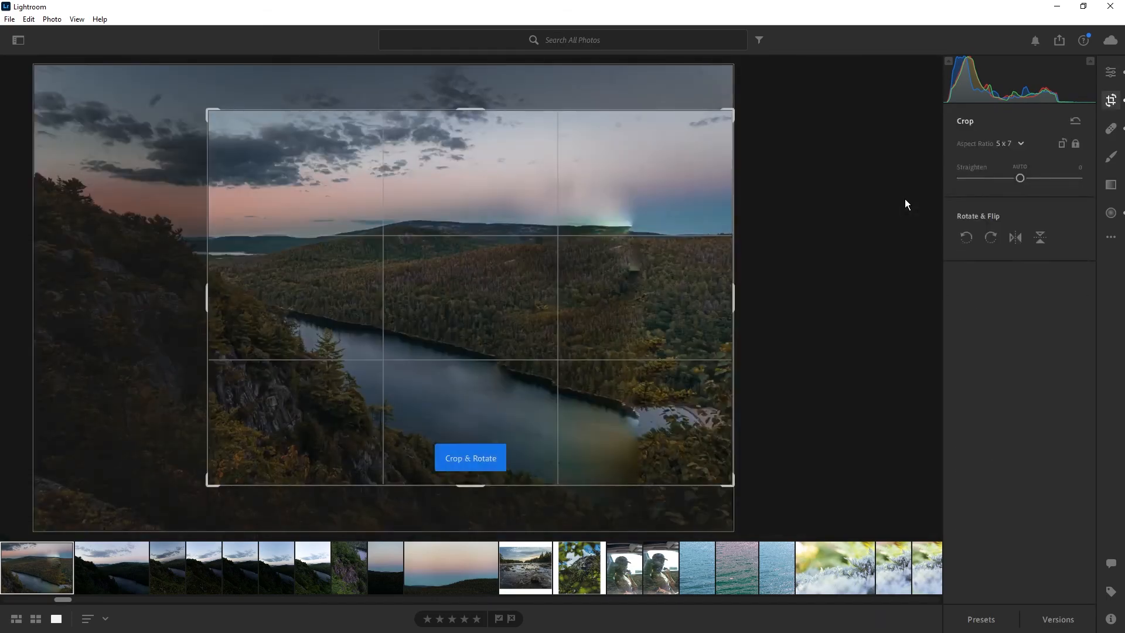
pyautogui.moveTo(498, 259); pyautogui.dragTo(610, 234)
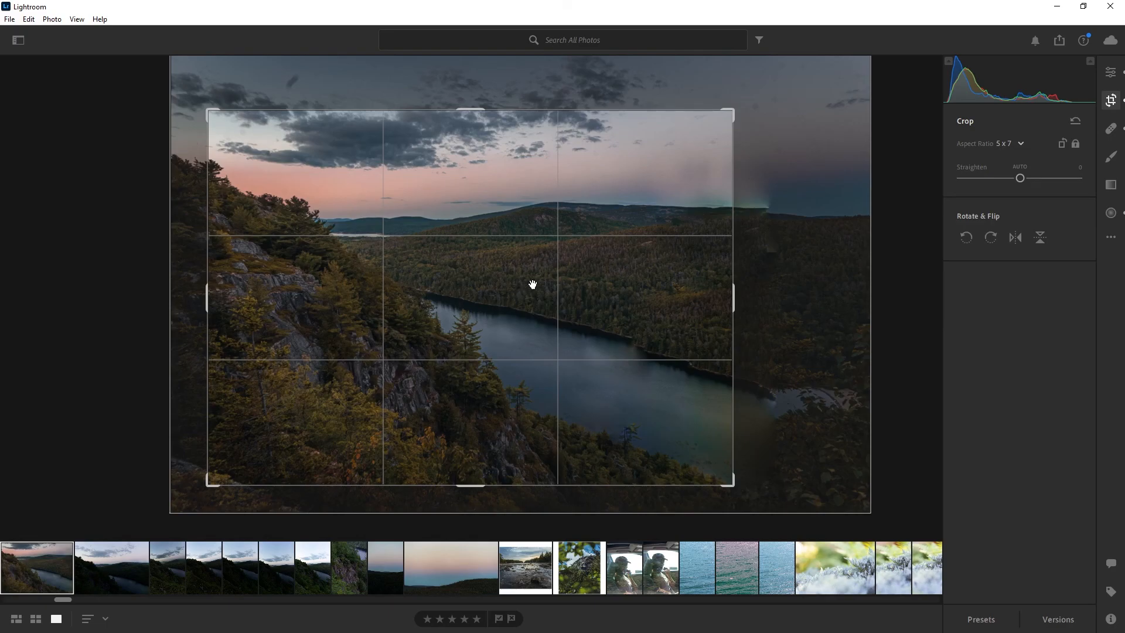
pyautogui.click(1006, 144)
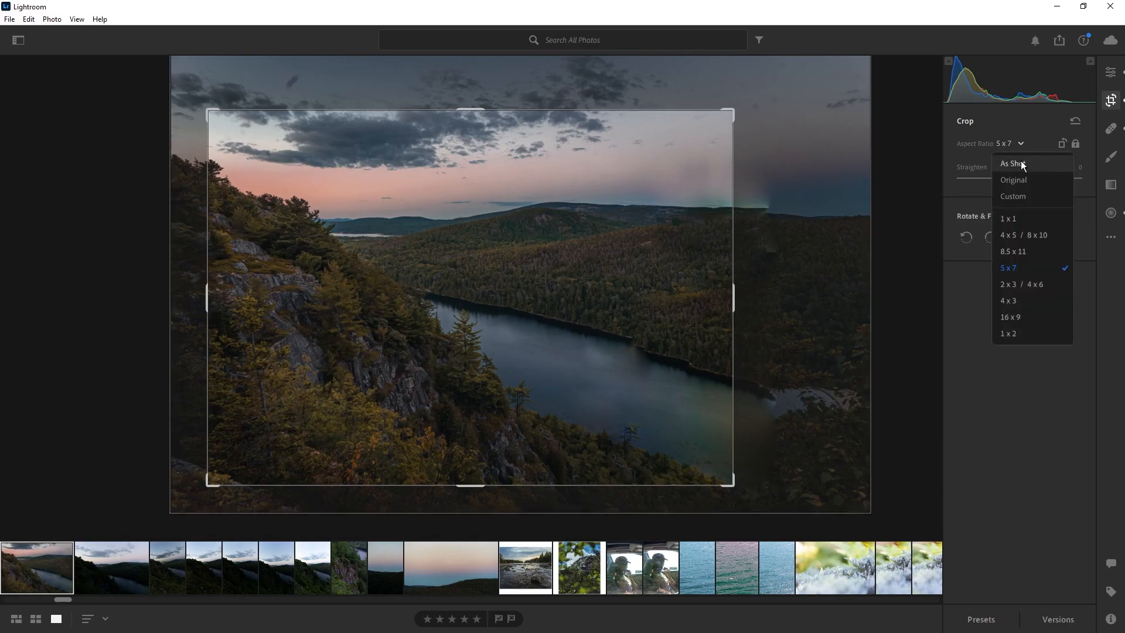
pyautogui.click(1023, 165)
# - Try a Custom crop that trims off the upper sky, and restore the full frame
pyautogui.click(1017, 144)
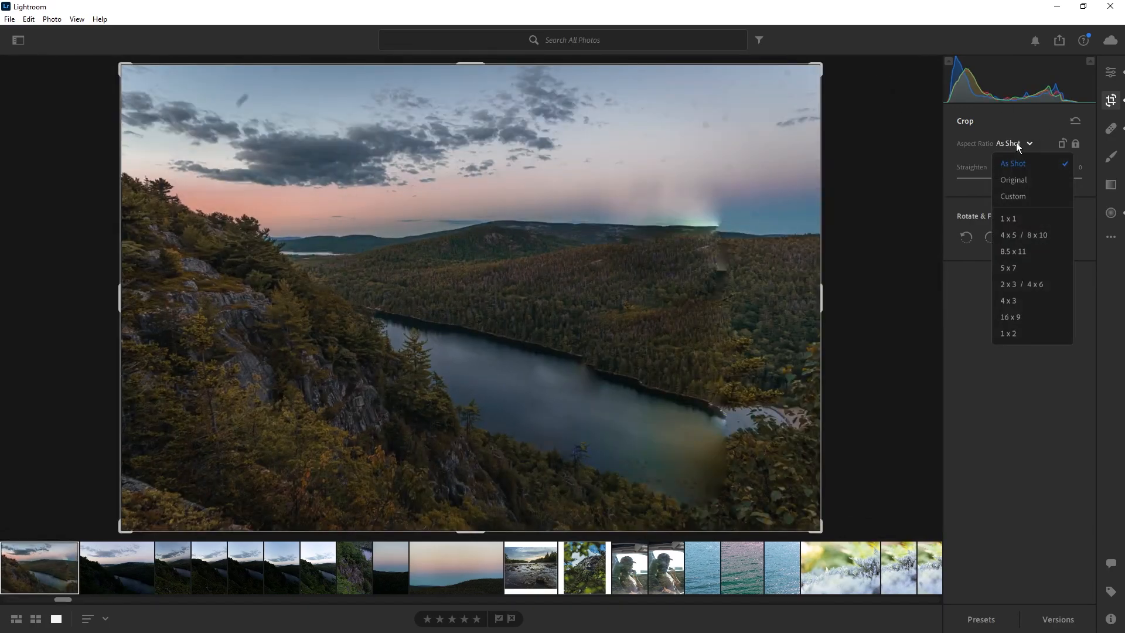
pyautogui.click(1046, 195)
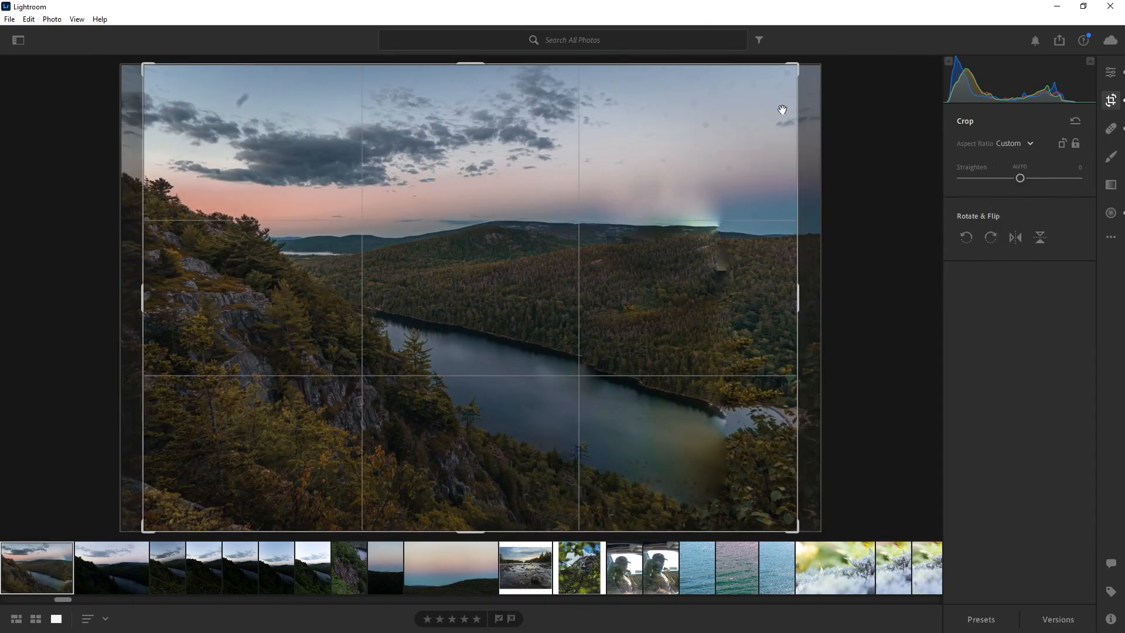
pyautogui.moveTo(794, 68); pyautogui.dragTo(792, 117)
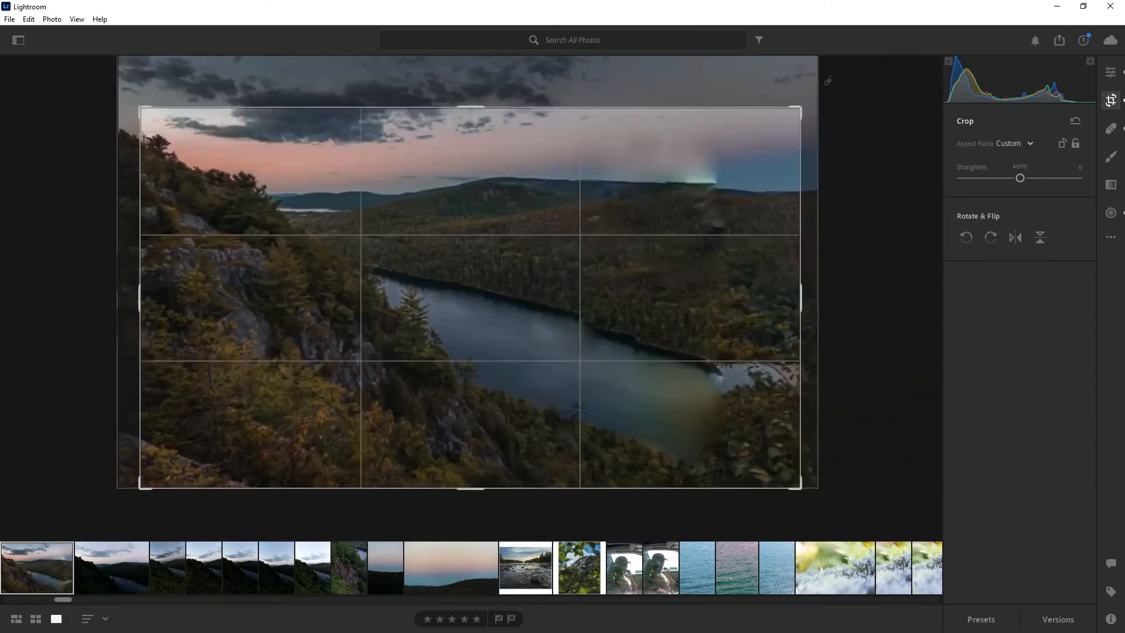
pyautogui.moveTo(111, 249); pyautogui.dragTo(78, 269)
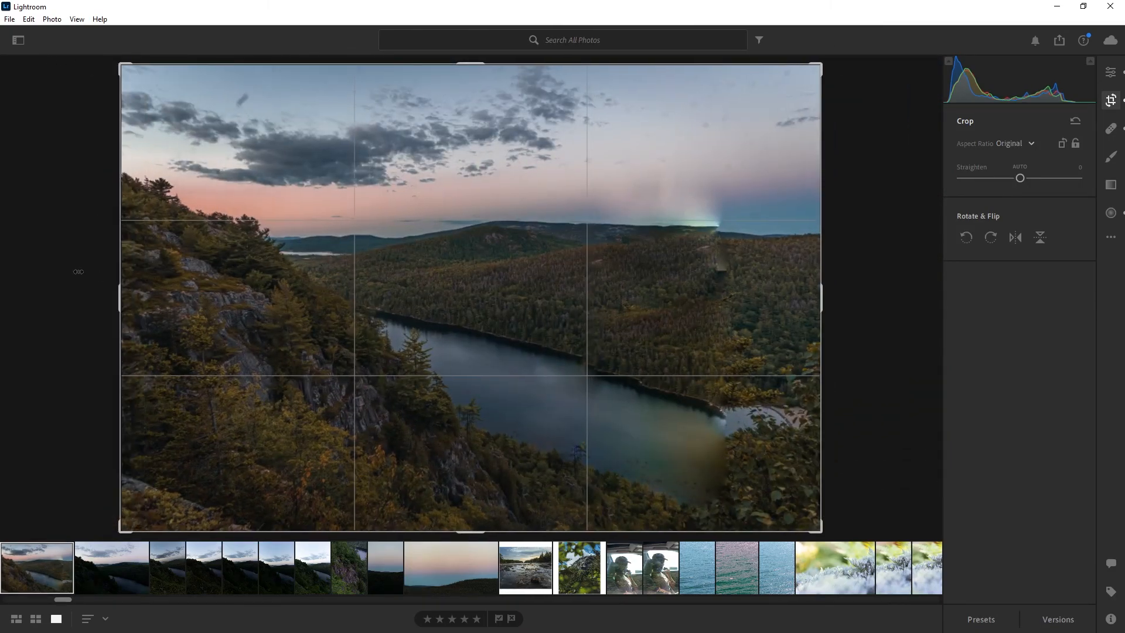
# - Try the 1 x 1, 4 x 5 / 8 x 10 and 4 x 3 crop ratios, and return to As Shot
pyautogui.click(1012, 145)
pyautogui.click(1023, 218)
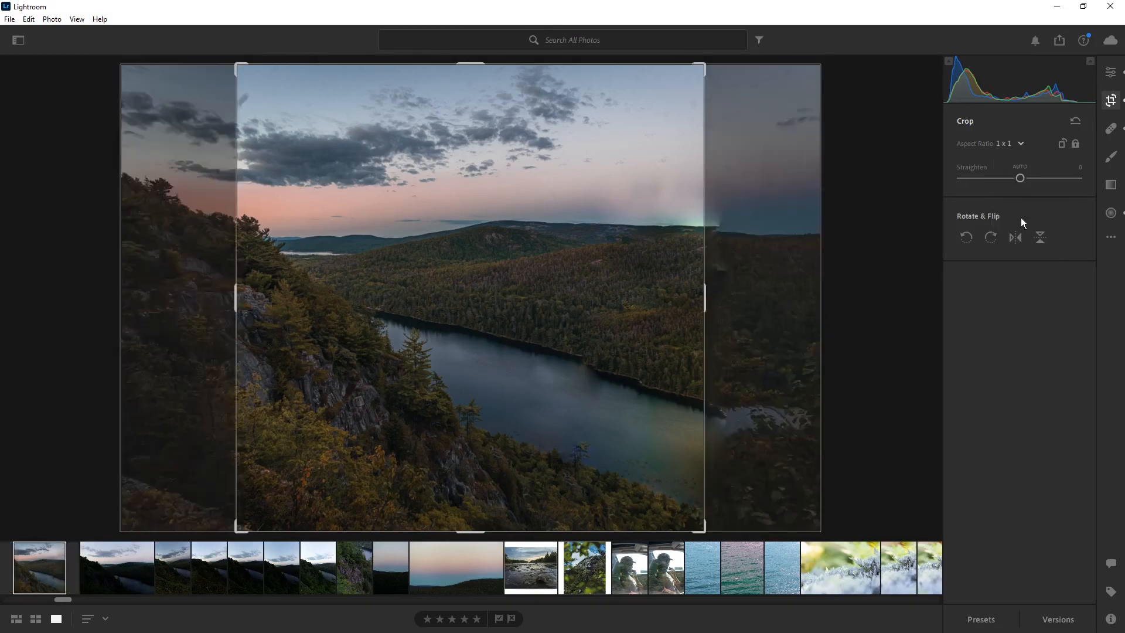
pyautogui.click(1010, 144)
pyautogui.click(1024, 235)
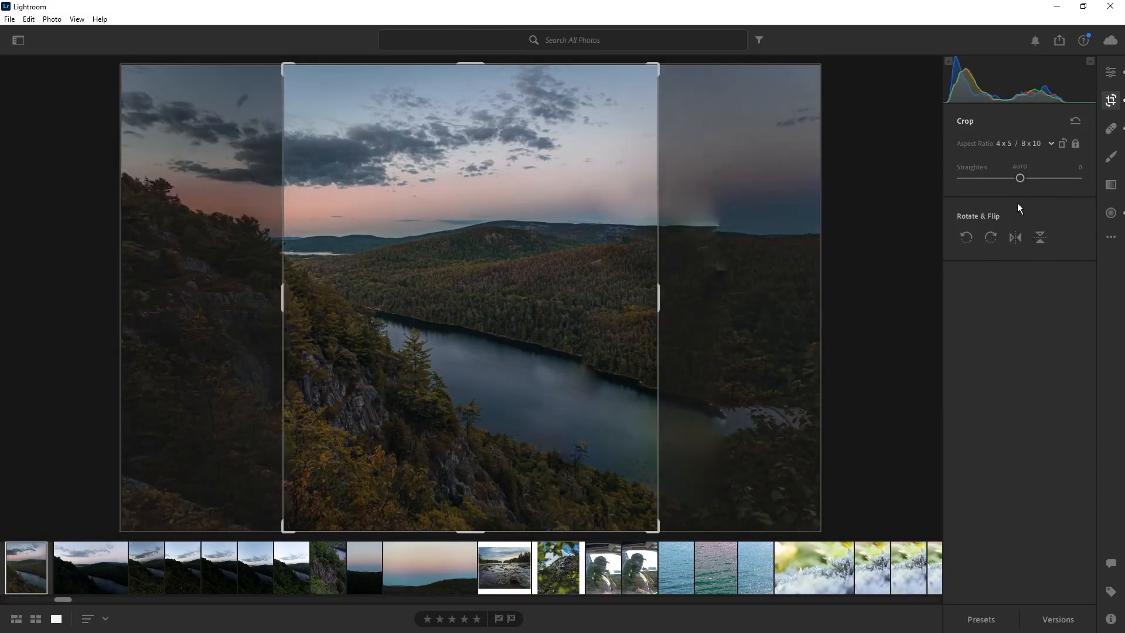
pyautogui.click(1015, 145)
pyautogui.click(1015, 298)
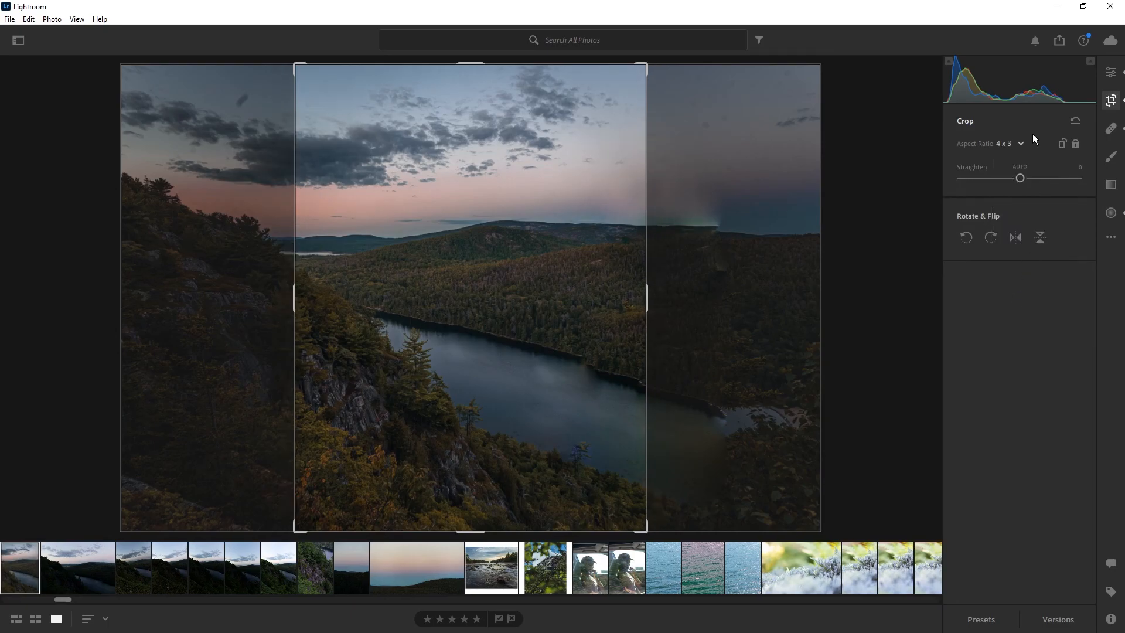
pyautogui.click(1016, 145)
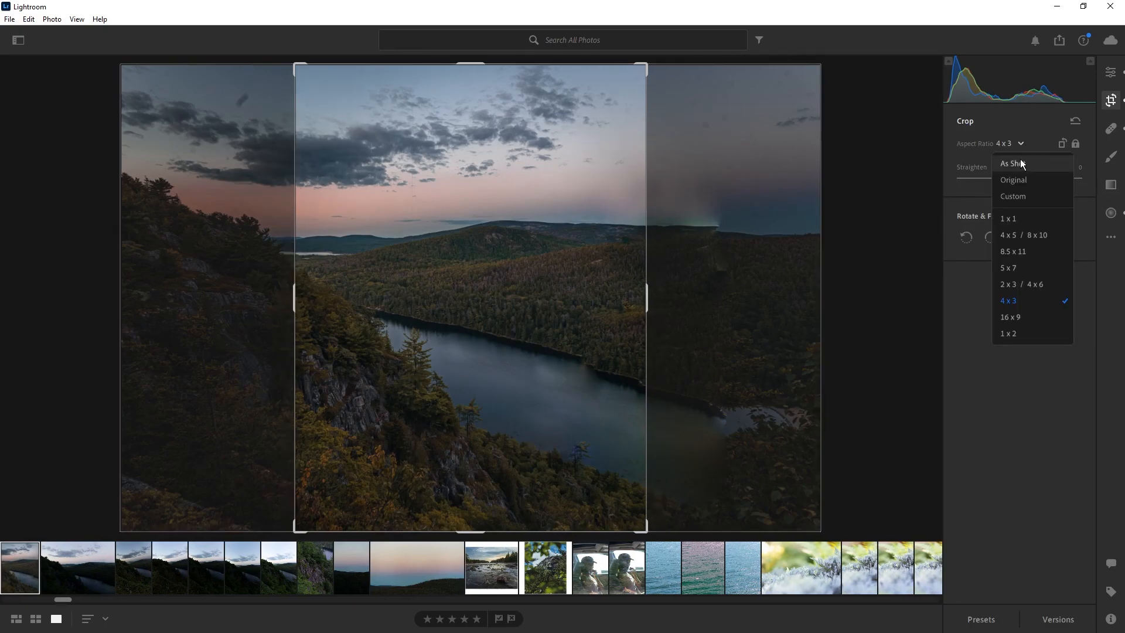
pyautogui.click(1022, 160)
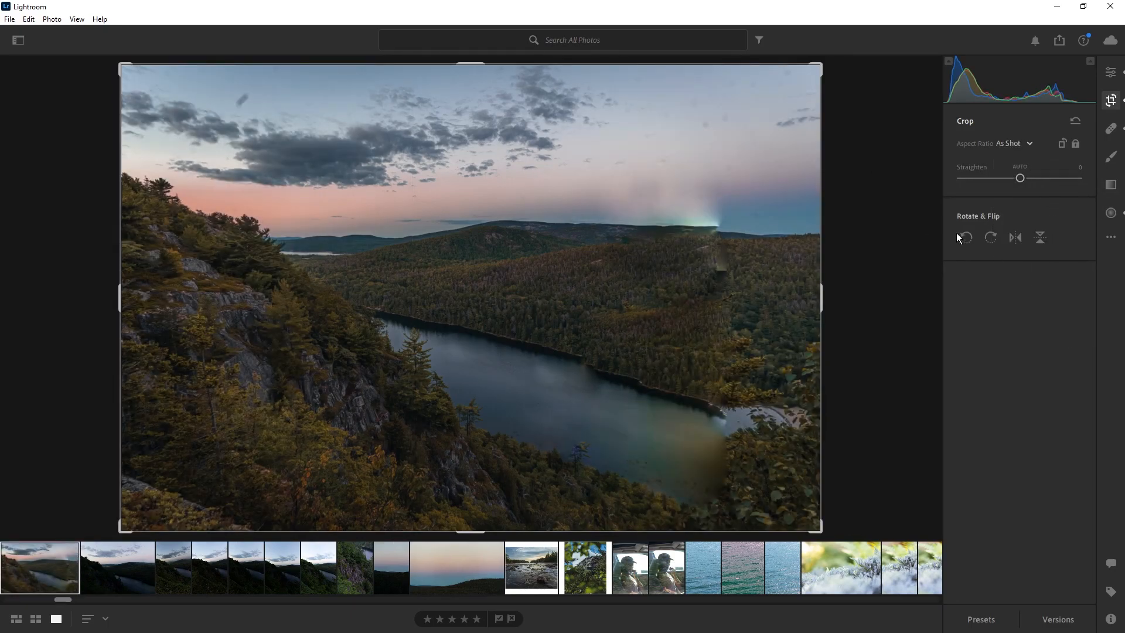
# - Rotate the photo counterclockwise through a full turn, and flip it horizontally and back
pyautogui.click(960, 236)
pyautogui.click(962, 235)
pyautogui.click(962, 235)
pyautogui.click(964, 235)
pyautogui.click(1019, 237)
pyautogui.click(1021, 237)
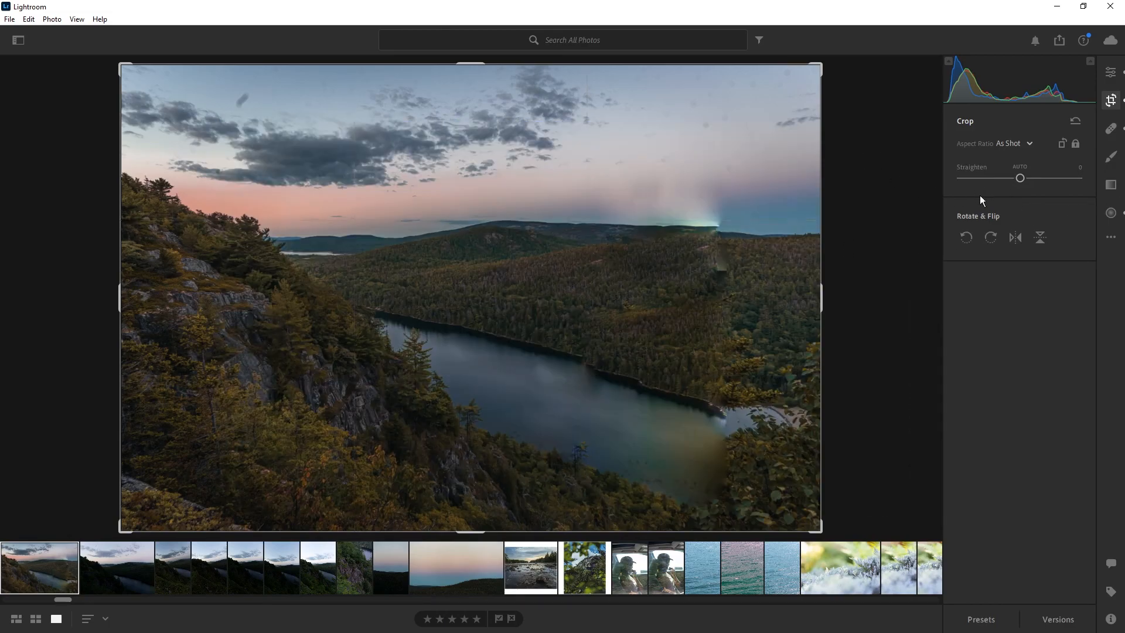
# - Delete the large healing area covering the forested slope and lake, and undo the deletion
pyautogui.press('h')
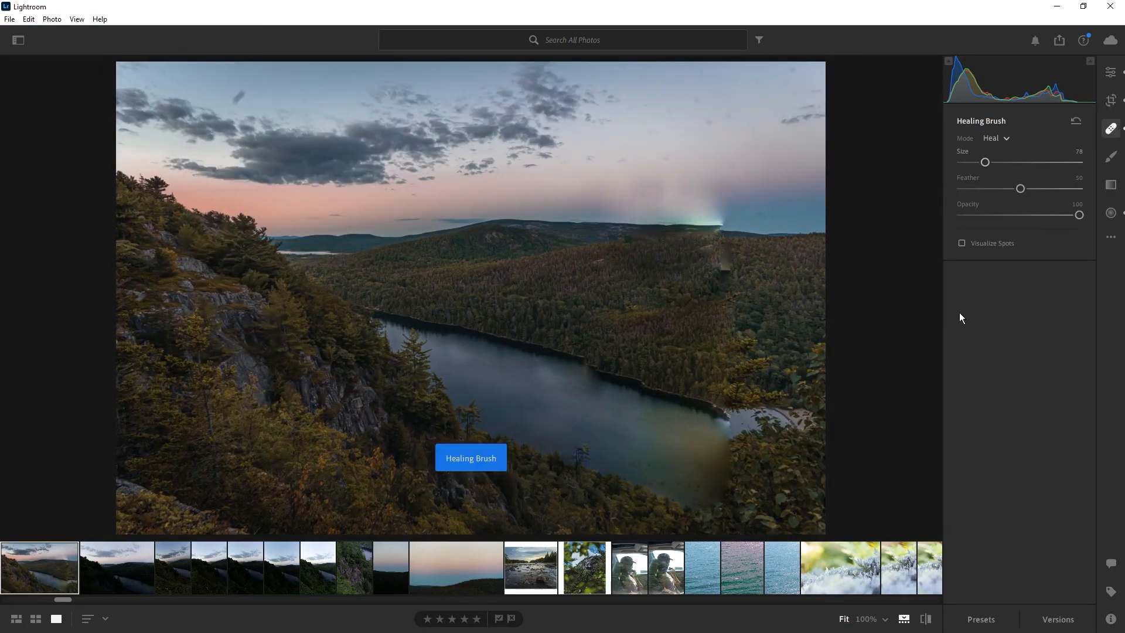
pyautogui.moveTo(670, 269)
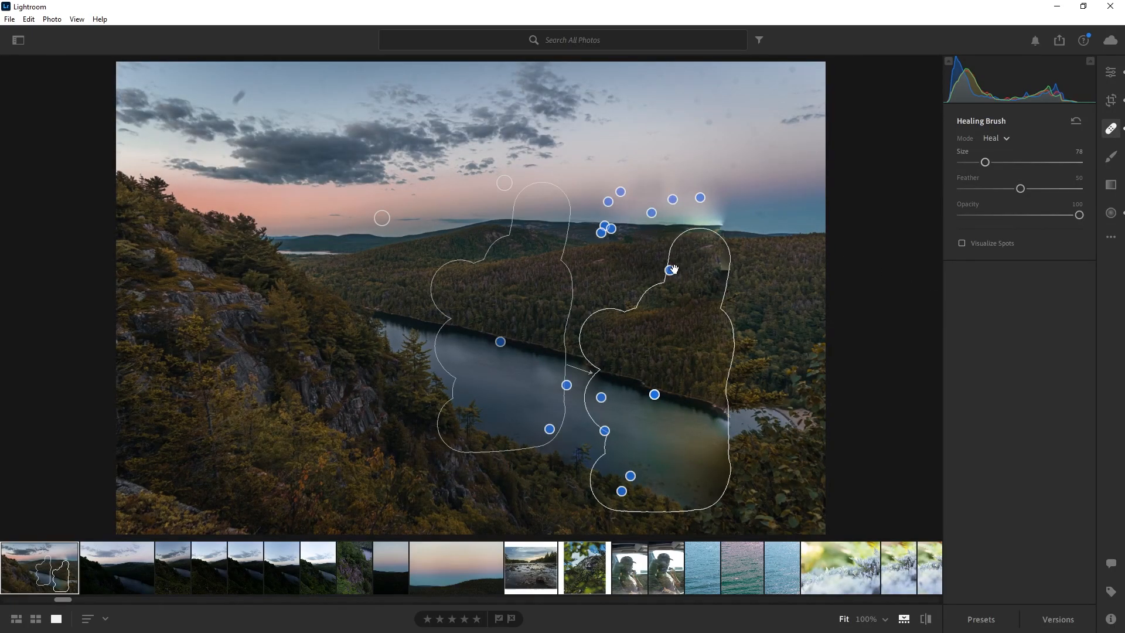
pyautogui.press('Delete')
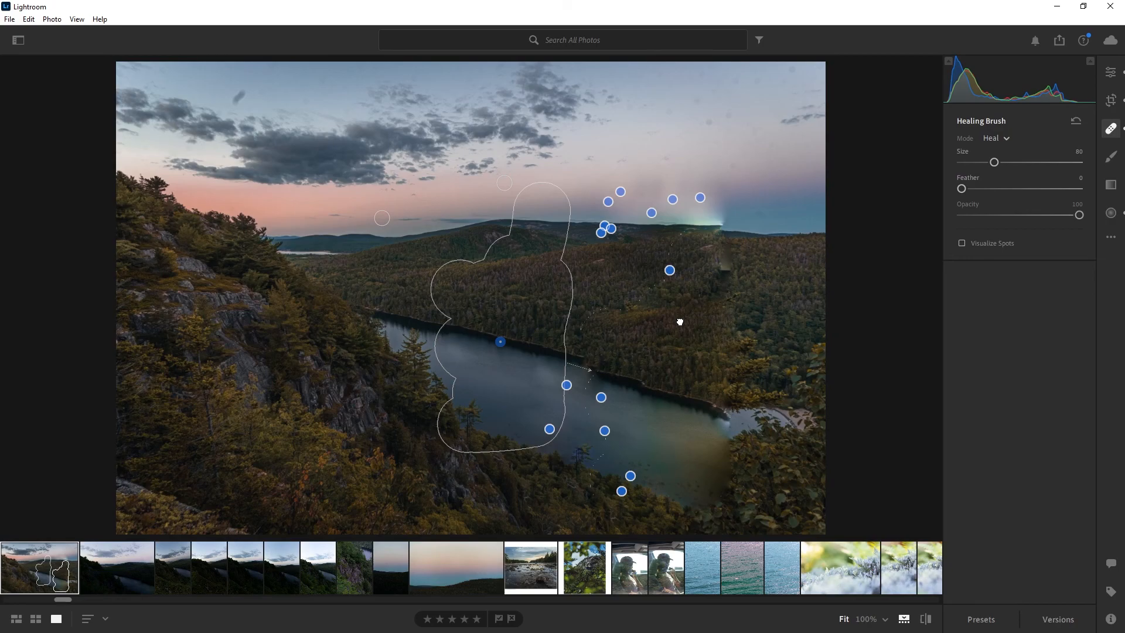
pyautogui.hotkey('ctrl', 'z')
pyautogui.moveTo(666, 334)
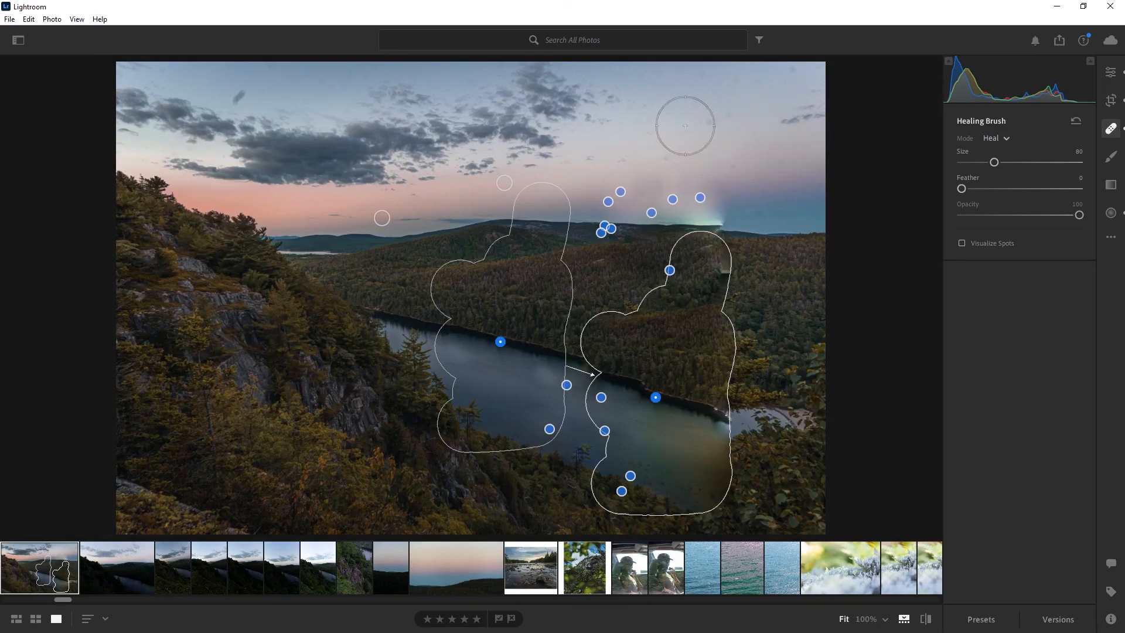
# - Try a healing spot on the forested hillside, moving its sample source to the lake and the sky, and delete it
pyautogui.press('z')
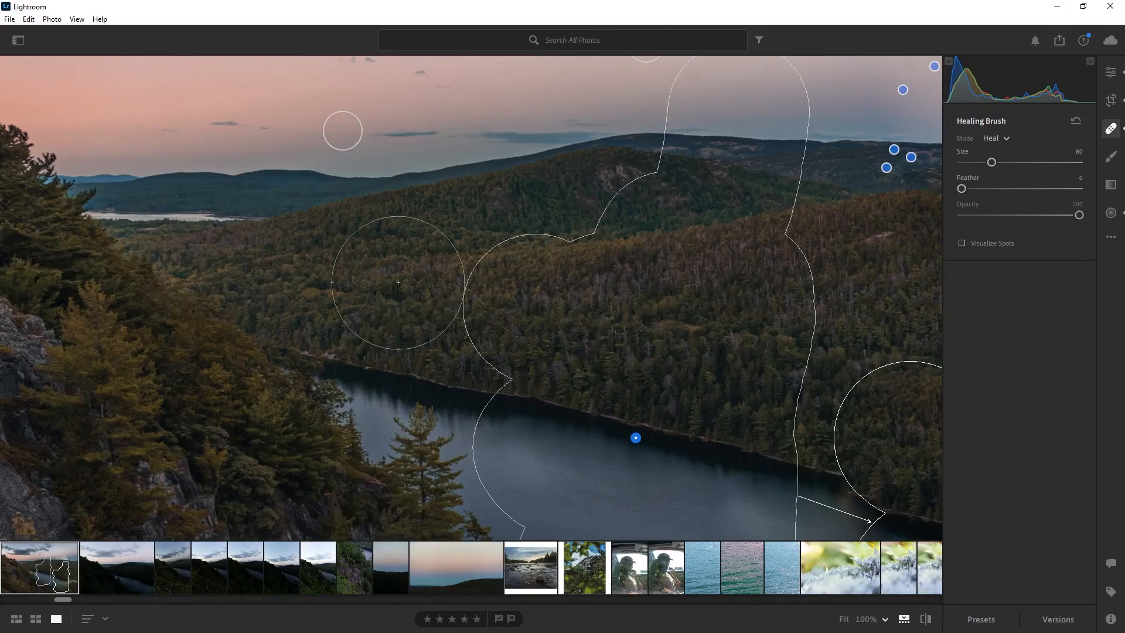
pyautogui.click(601, 263)
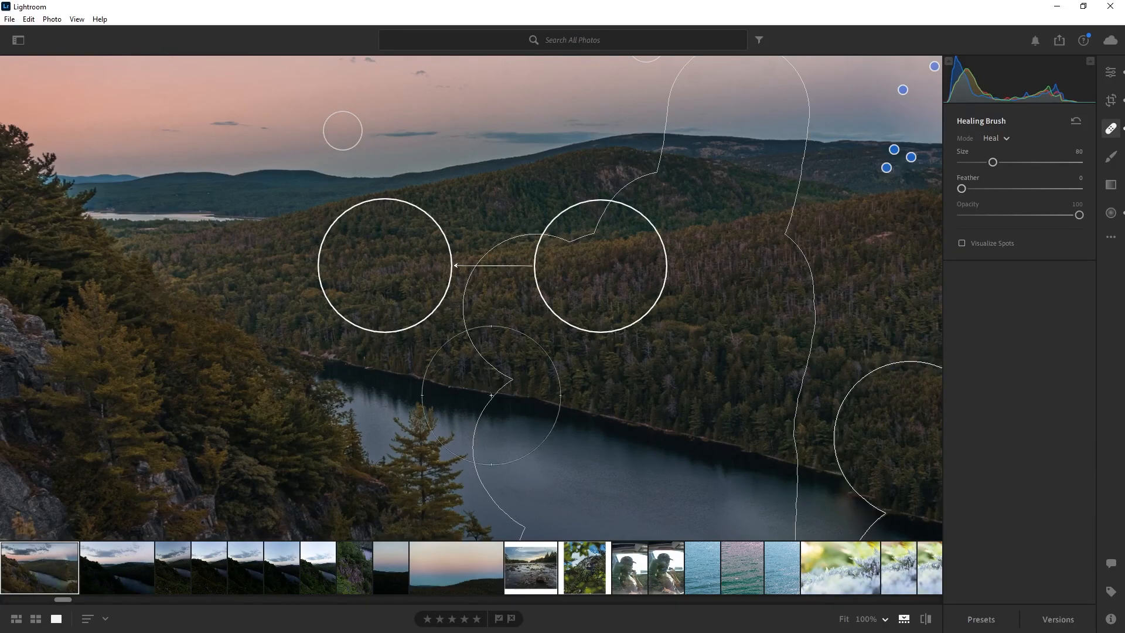
pyautogui.moveTo(579, 304)
pyautogui.mouseDown()
pyautogui.moveTo(565, 427)
pyautogui.moveTo(518, 500)
pyautogui.moveTo(535, 432)
pyautogui.mouseUp()
pyautogui.moveTo(531, 383)
pyautogui.mouseDown()
pyautogui.moveTo(513, 222)
pyautogui.moveTo(476, 148)
pyautogui.mouseUp()
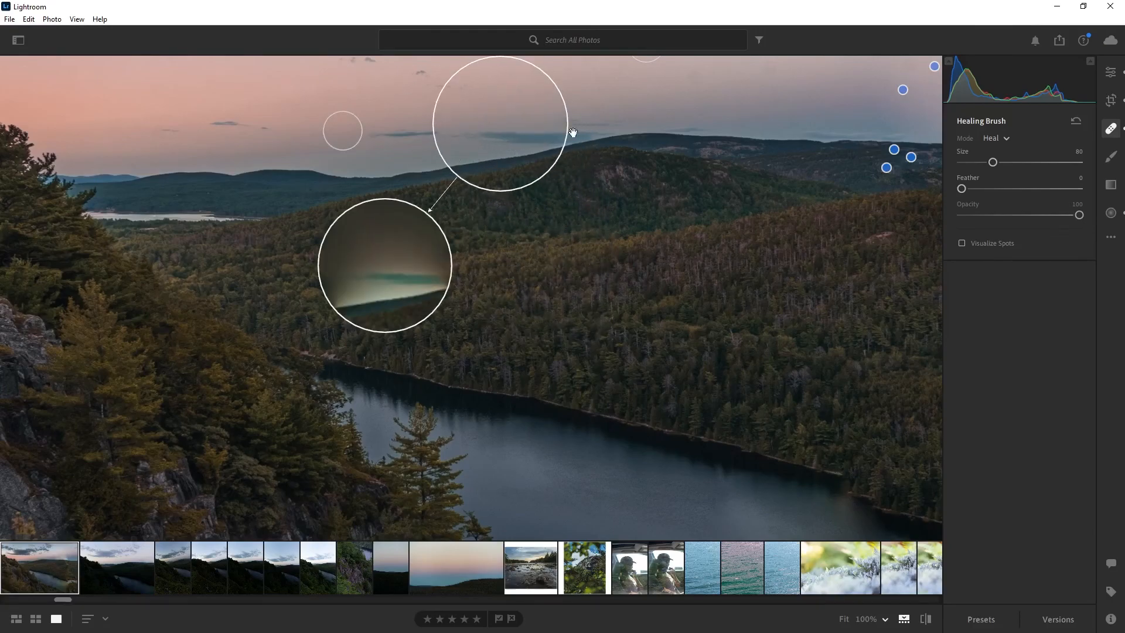
pyautogui.press('Delete')
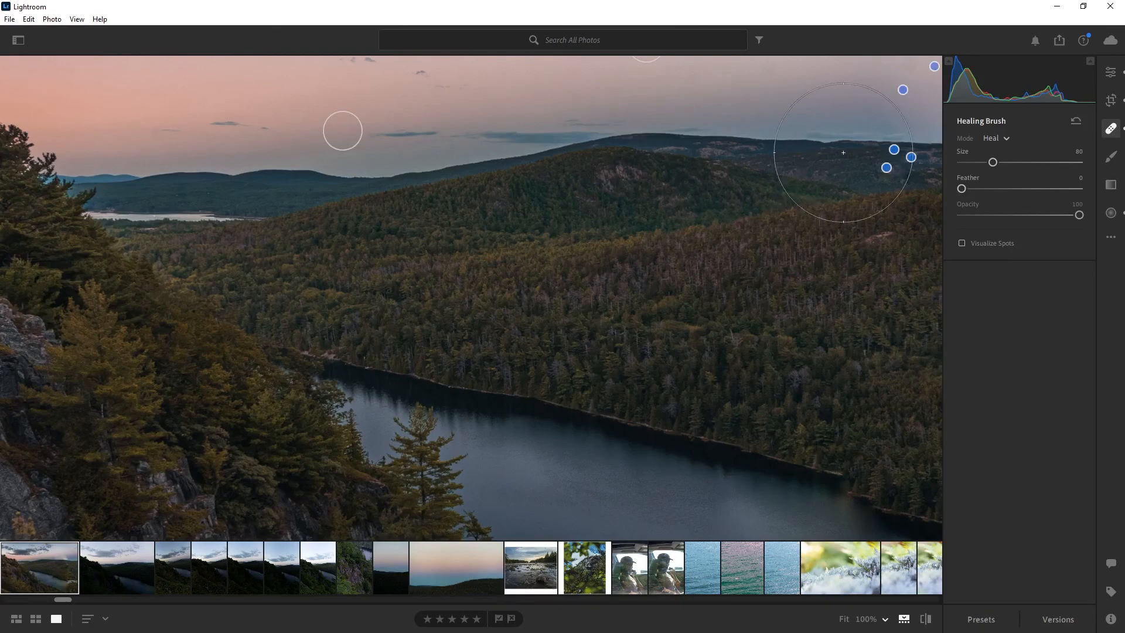
# - Reduce the healing brush size to 69 and heal two areas in the pink sky above the distant hills
pyautogui.scroll(-10, 245, 135)
pyautogui.scroll(-2, 228, 129)
pyautogui.moveTo(208, 116); pyautogui.dragTo(258, 120)
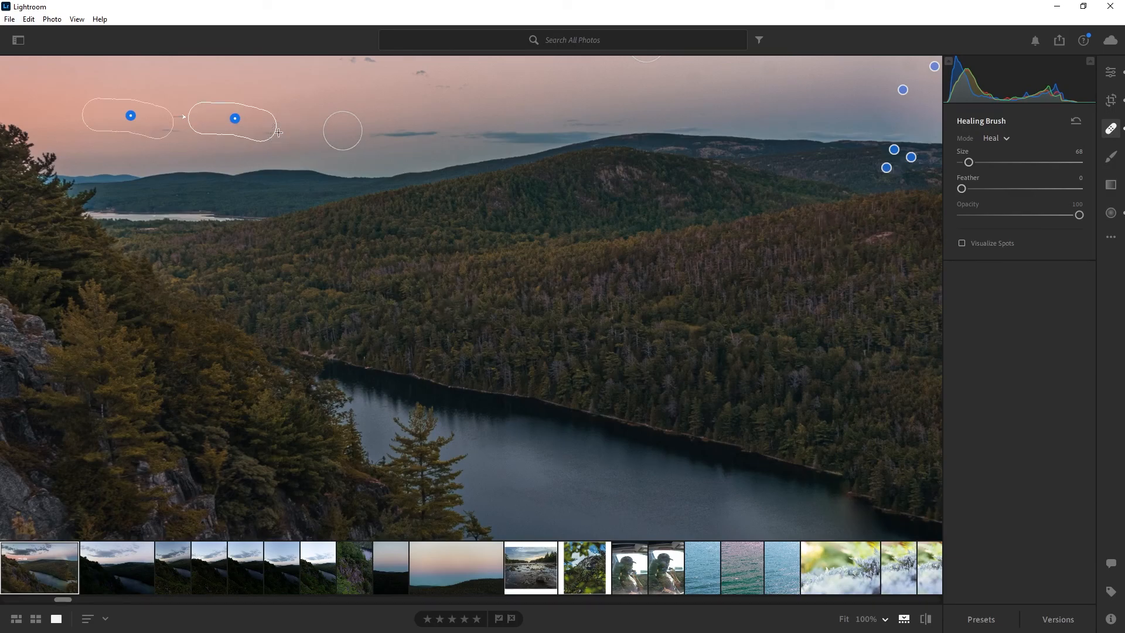
pyautogui.click(278, 133)
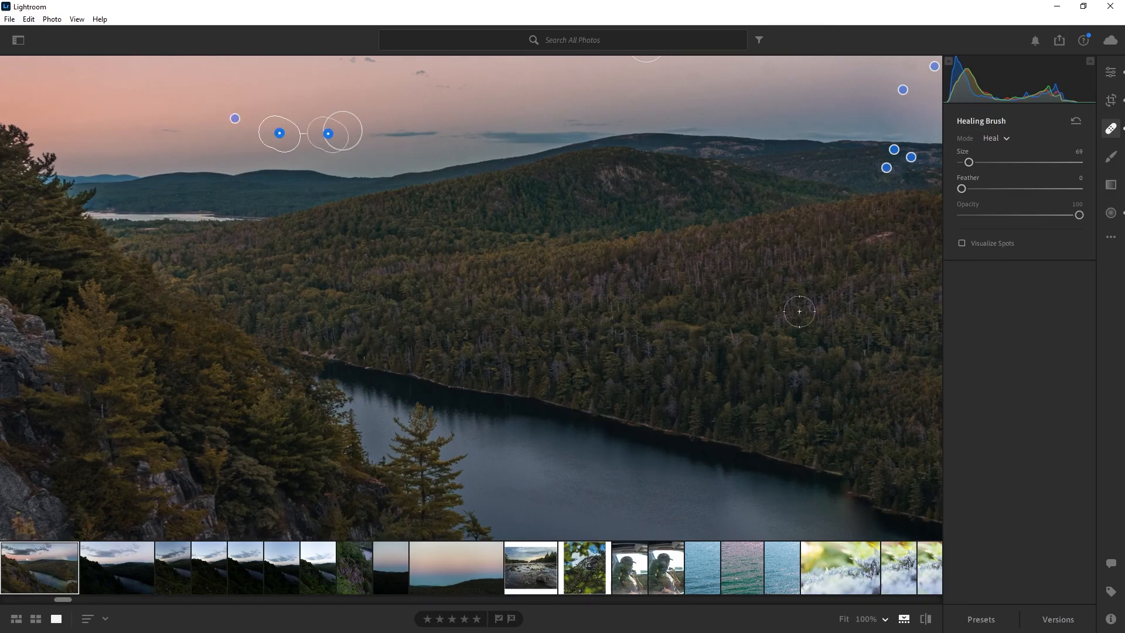
# - Set the healing brush's Feather to 100 and try strokes across the sky and from the hillside down to the lake
pyautogui.click(1111, 71)
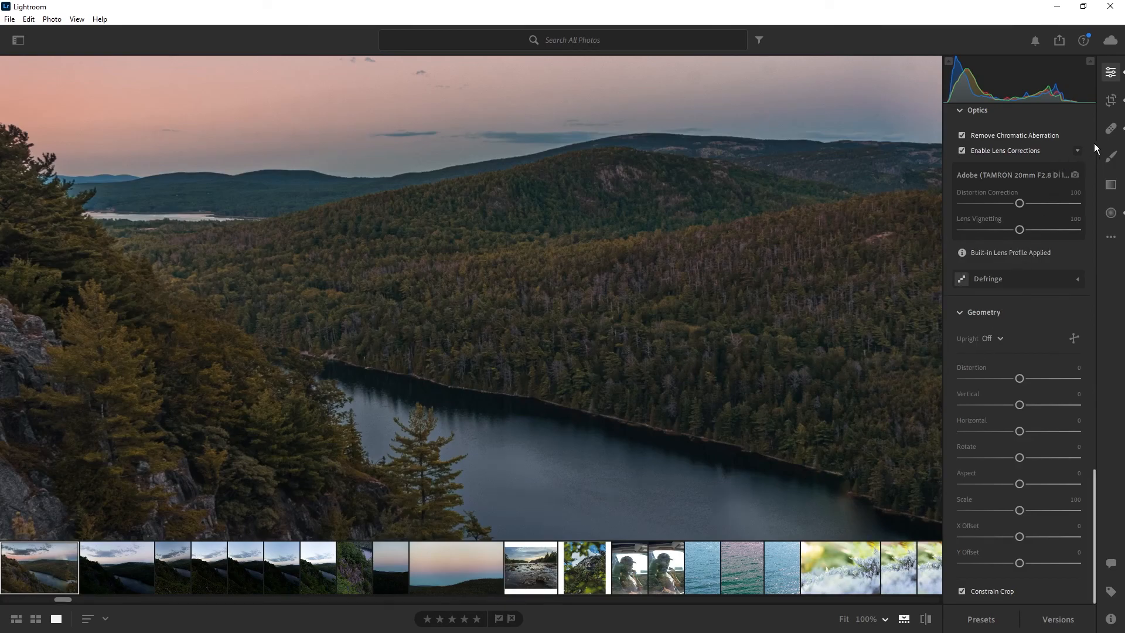
pyautogui.click(1109, 130)
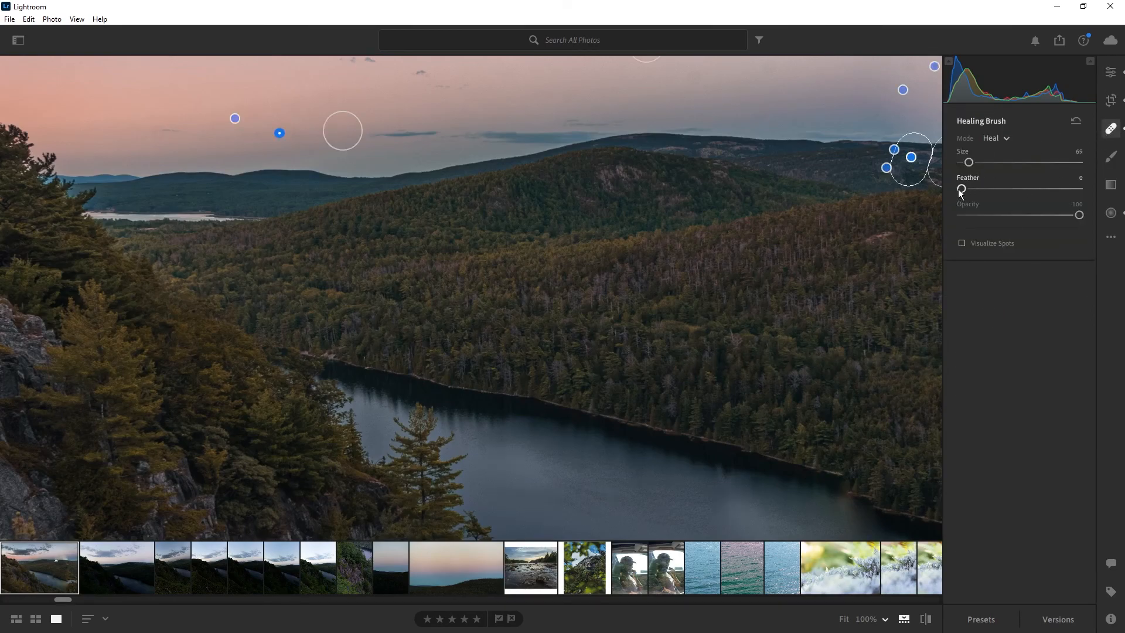
pyautogui.moveTo(963, 188); pyautogui.dragTo(1054, 187)
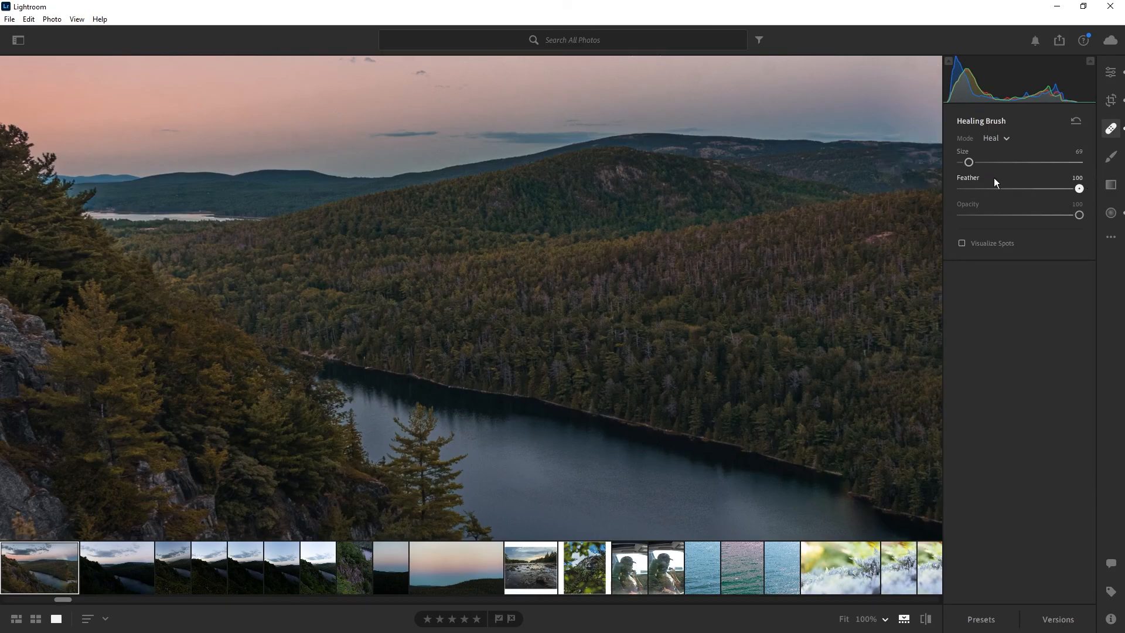
pyautogui.moveTo(498, 93); pyautogui.dragTo(561, 111)
pyautogui.moveTo(652, 302)
pyautogui.mouseDown()
pyautogui.moveTo(661, 301)
pyautogui.moveTo(660, 399)
pyautogui.moveTo(625, 496)
pyautogui.mouseUp()
pyautogui.doubleClick(974, 204)
pyautogui.press('z')
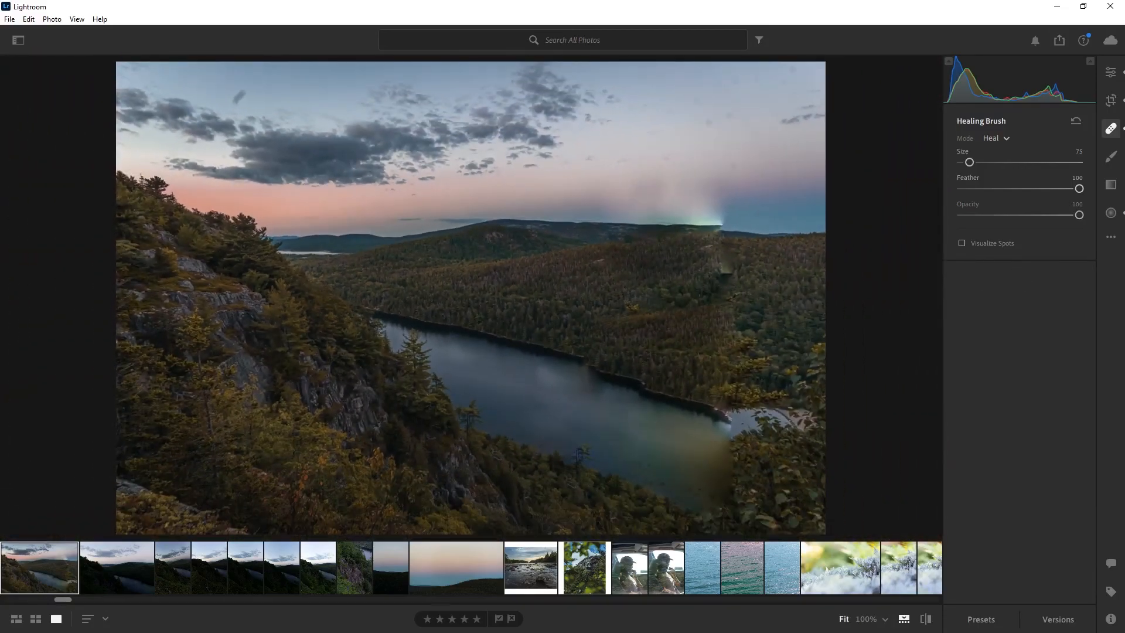
# - Turn on Visualize Spots for the whole photo and heal a short strip in the sky above the hazy patch
pyautogui.hotkey('ctrl', '-')
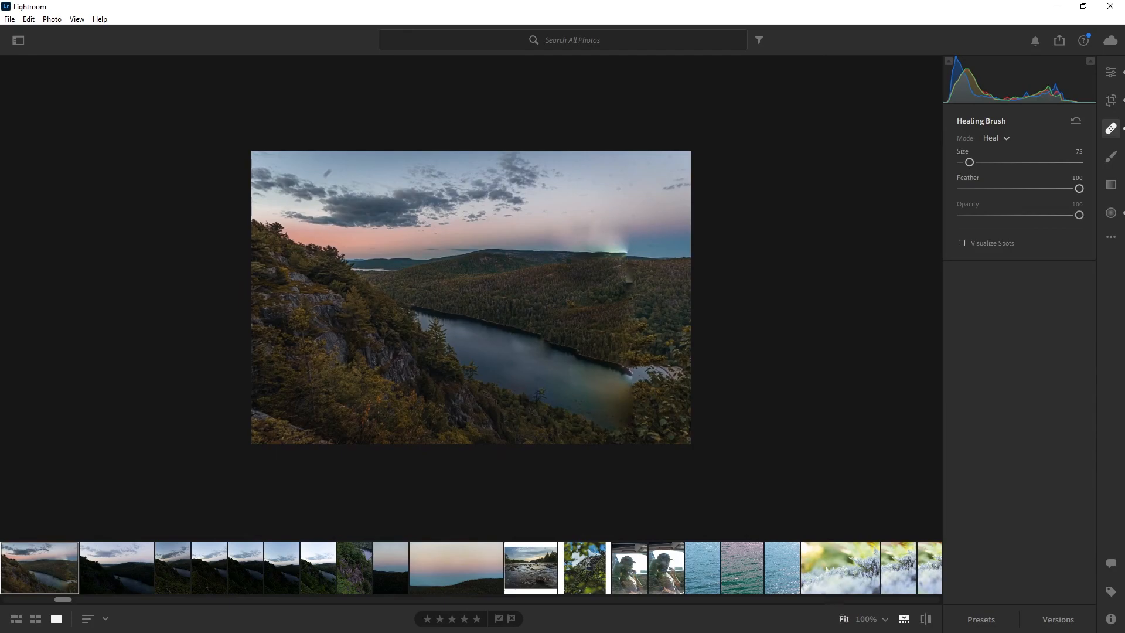
pyautogui.hotkey('ctrl', '+')
pyautogui.click(963, 242)
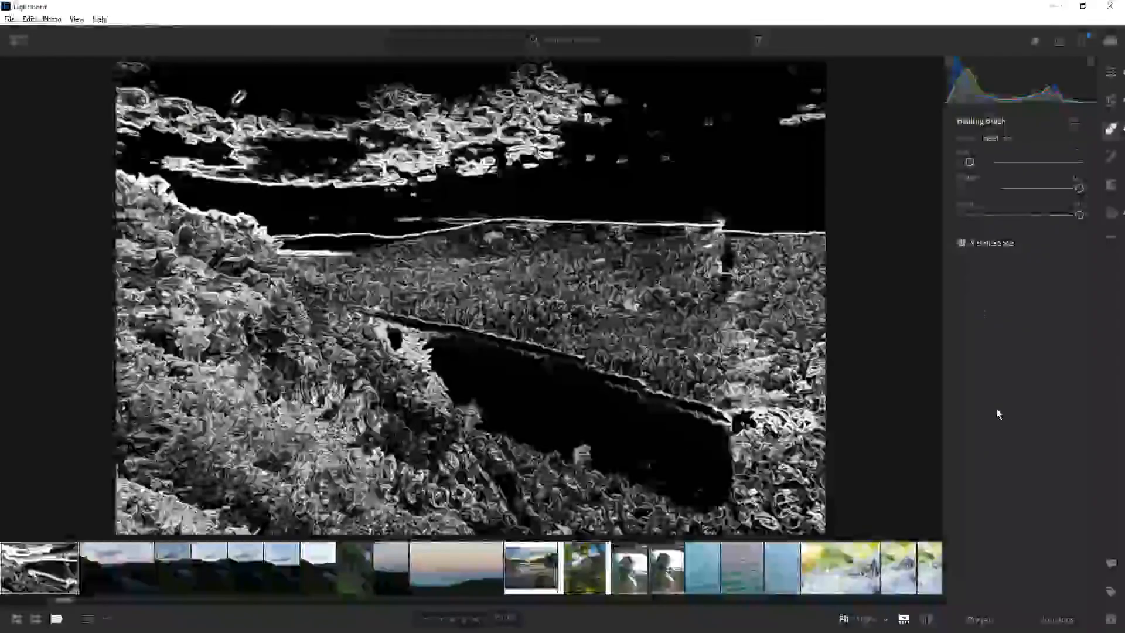
pyautogui.press('Delete')
pyautogui.press('[')
pyautogui.moveTo(703, 123); pyautogui.dragTo(727, 120)
# - Heal the upper-right sky and the small dark mark above the left clouds, and leave the Healing Brush
pyautogui.press(']')
pyautogui.click(792, 67)
pyautogui.moveTo(690, 87); pyautogui.dragTo(757, 87)
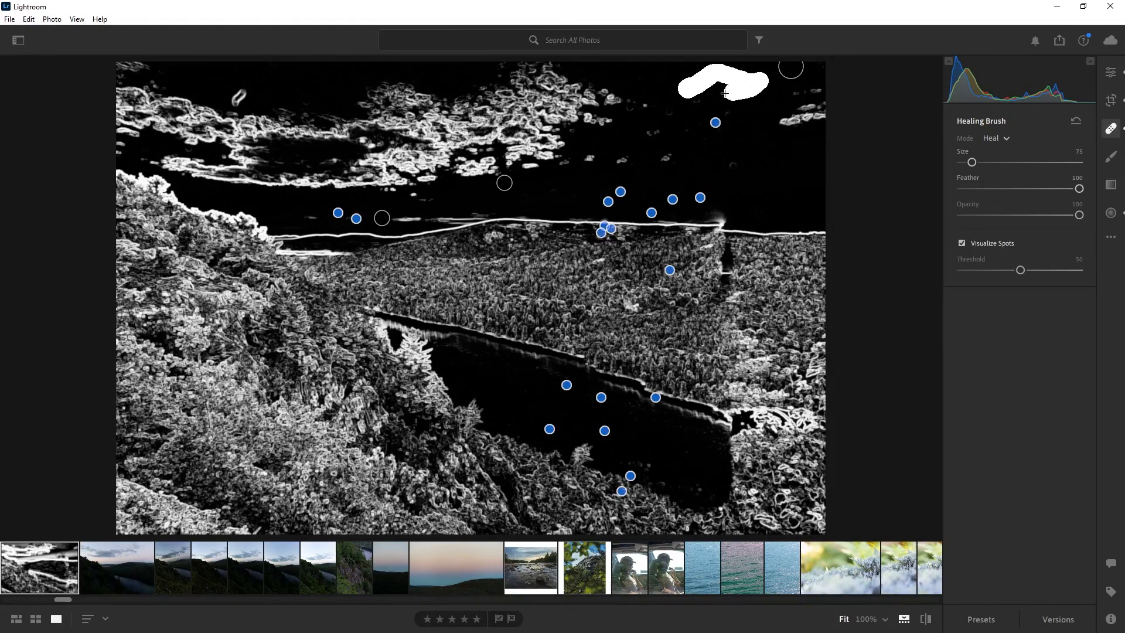
pyautogui.moveTo(236, 100); pyautogui.dragTo(242, 91)
pyautogui.press('e')
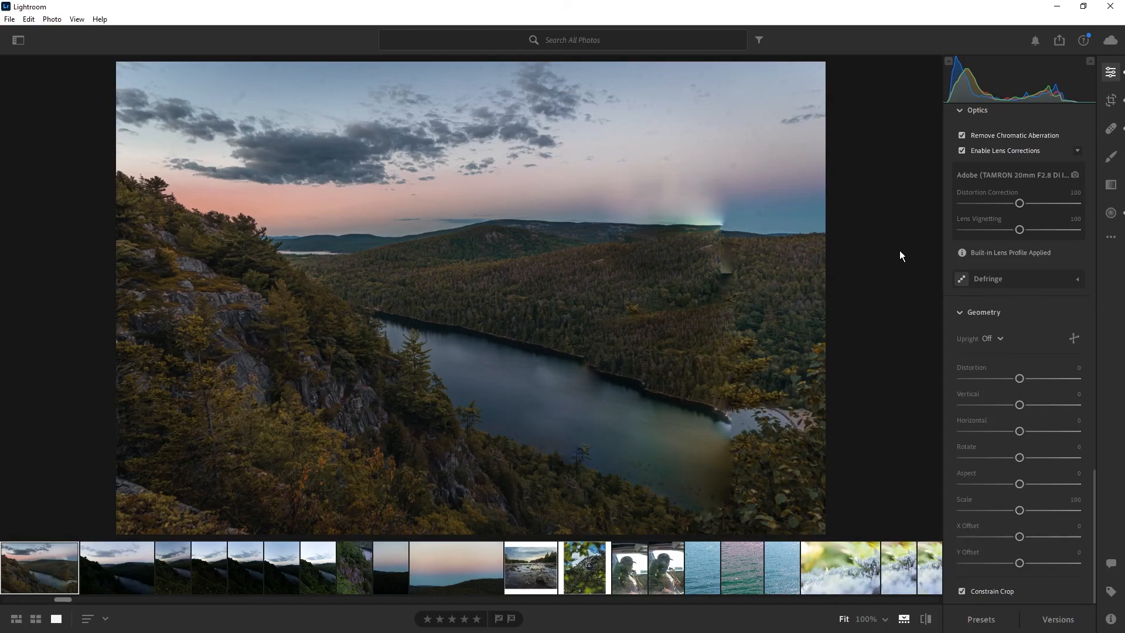
# - Paint a brush adjustment over the upper-right sky with the mask overlay shown
pyautogui.click(1110, 157)
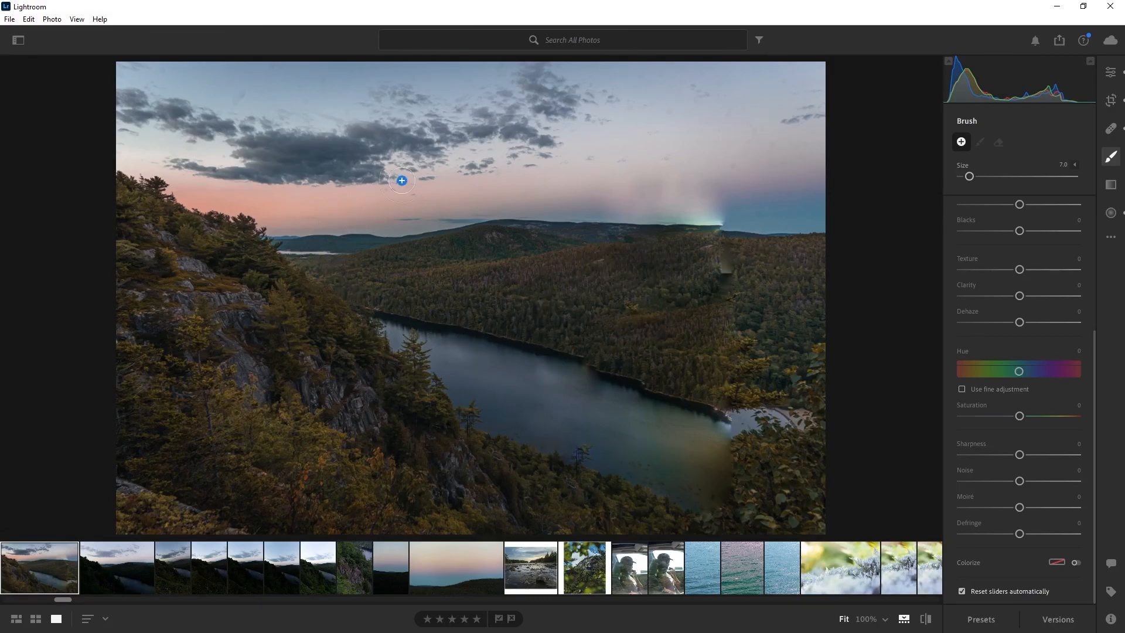
pyautogui.moveTo(724, 73); pyautogui.dragTo(814, 85)
pyautogui.press('o')
pyautogui.moveTo(697, 76)
pyautogui.mouseDown()
pyautogui.moveTo(829, 76)
pyautogui.moveTo(710, 110)
pyautogui.moveTo(824, 115)
pyautogui.moveTo(739, 162)
pyautogui.moveTo(863, 185)
pyautogui.moveTo(782, 225)
pyautogui.moveTo(723, 158)
pyautogui.moveTo(668, 146)
pyautogui.moveTo(690, 106)
pyautogui.moveTo(671, 73)
pyautogui.moveTo(628, 102)
pyautogui.moveTo(664, 160)
pyautogui.moveTo(657, 164)
pyautogui.mouseUp()
# - Enlarge the brush to size 64, undo a stroke over the lake and trees, and paint across the forested hillside
pyautogui.scroll(15, 546, 202)
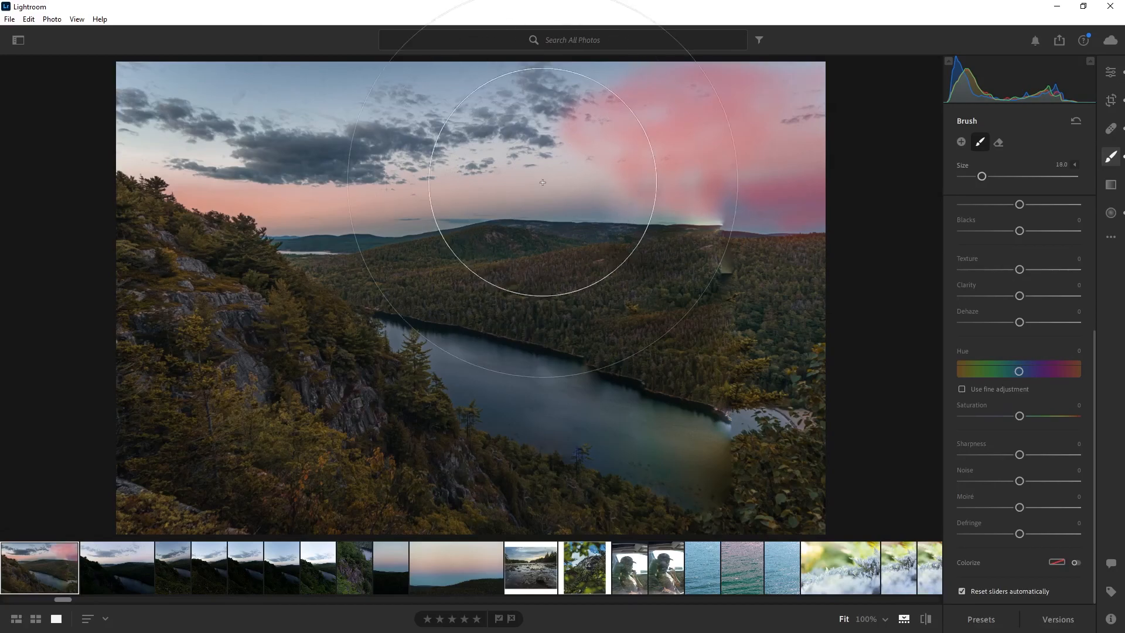
pyautogui.moveTo(495, 322)
pyautogui.mouseDown()
pyautogui.moveTo(550, 422)
pyautogui.moveTo(505, 261)
pyautogui.moveTo(418, 428)
pyautogui.mouseUp()
pyautogui.hotkey('ctrl', 'z')
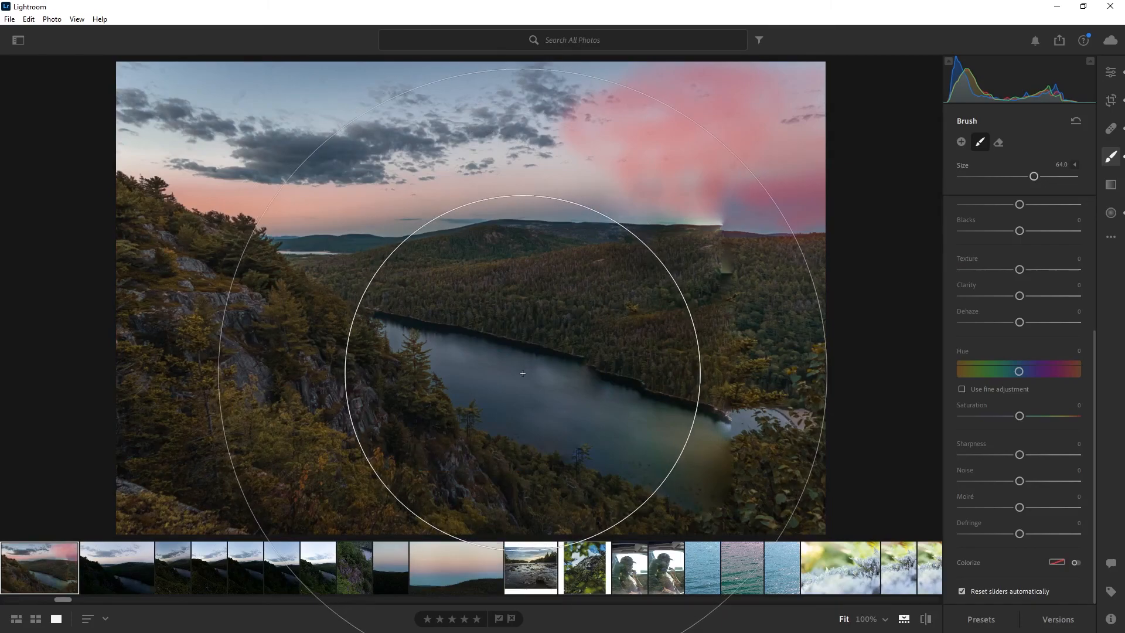
pyautogui.moveTo(531, 385)
pyautogui.mouseDown()
pyautogui.moveTo(673, 298)
pyautogui.moveTo(675, 226)
pyautogui.moveTo(718, 156)
pyautogui.moveTo(704, 163)
pyautogui.moveTo(787, 286)
pyautogui.moveTo(811, 373)
pyautogui.mouseUp()
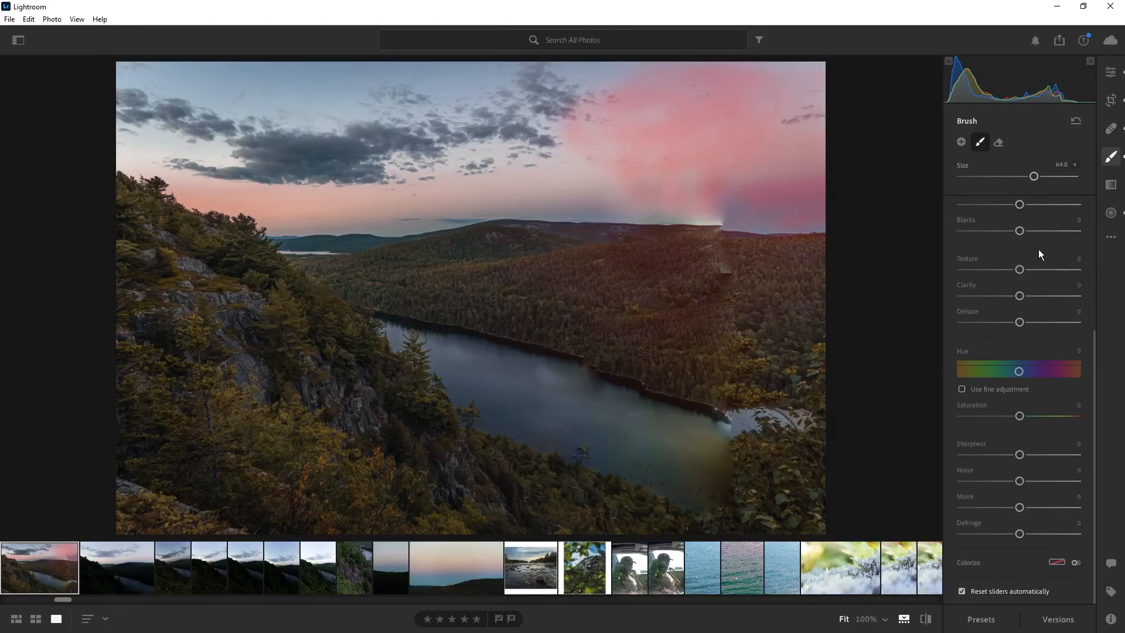
# - Try Exposure at +4.00 on the brushed area, toggling the mask overlay, and reset Exposure to 0
pyautogui.scroll(4, 1040, 246)
pyautogui.scroll(-4, 1016, 364)
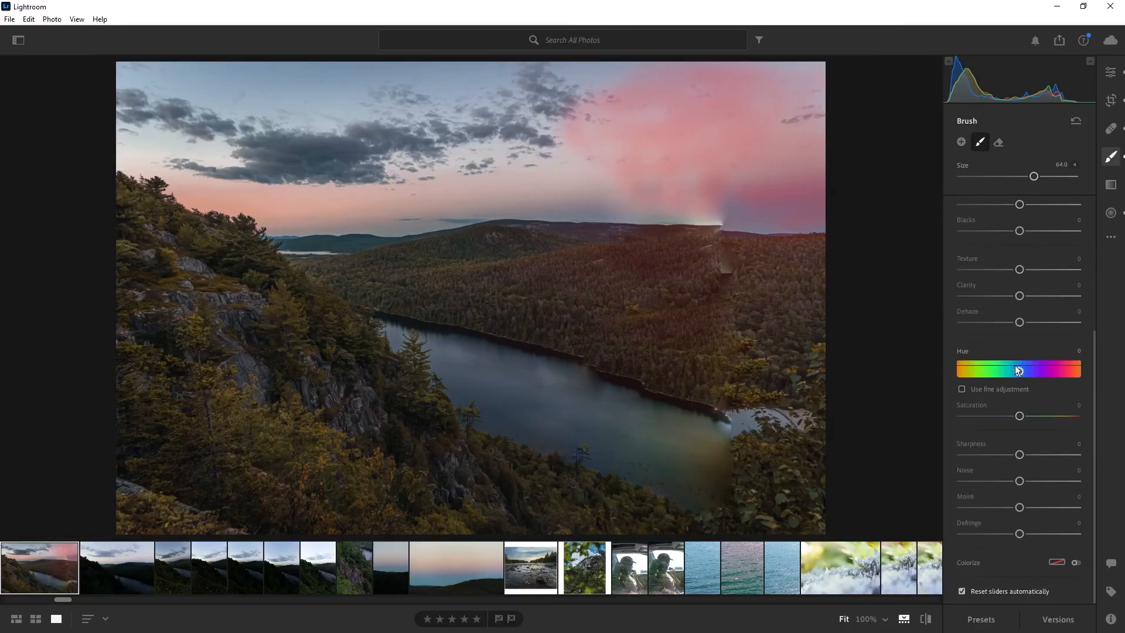
pyautogui.scroll(4, 1020, 455)
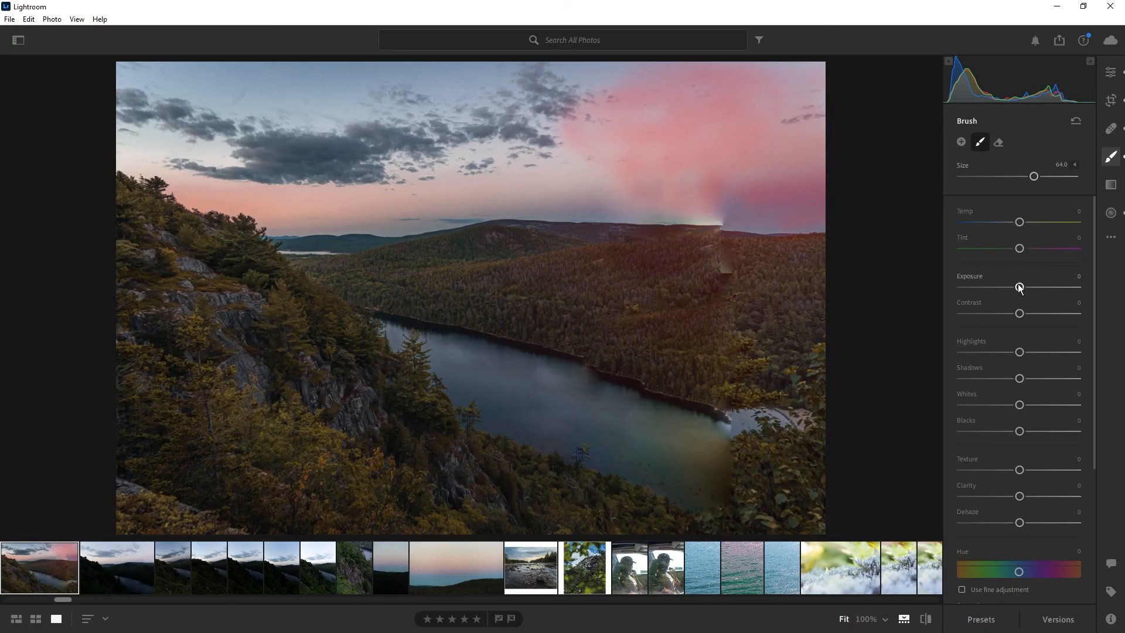
pyautogui.moveTo(1020, 287); pyautogui.dragTo(1077, 287)
pyautogui.press('o')
pyautogui.press('o')
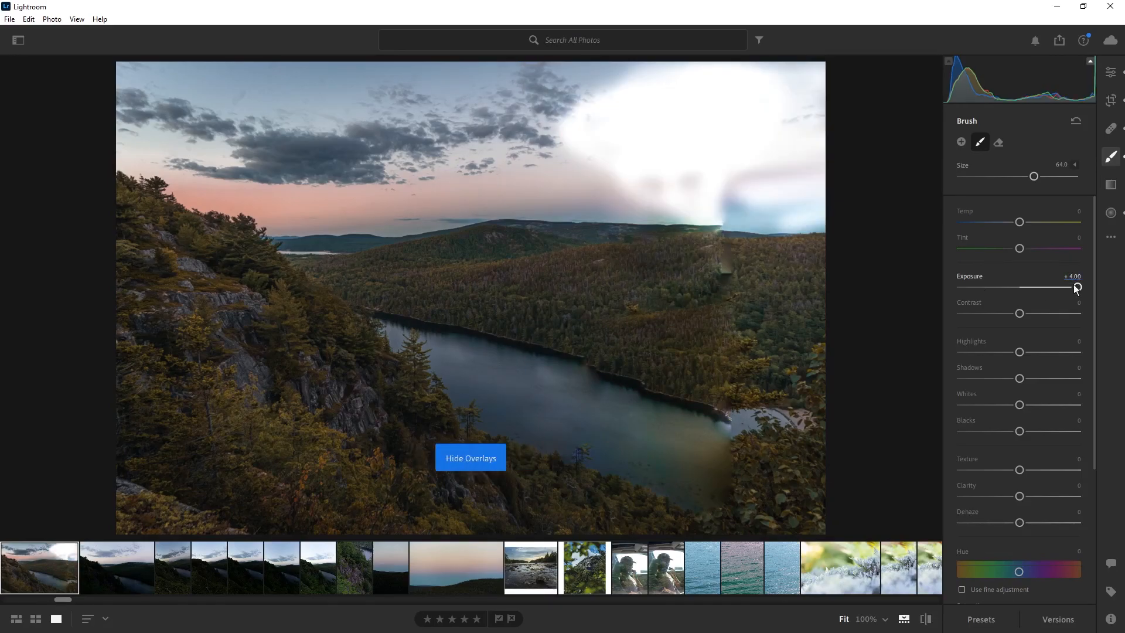
pyautogui.moveTo(1073, 284)
pyautogui.mouseDown()
pyautogui.moveTo(955, 282)
pyautogui.moveTo(1088, 283)
pyautogui.mouseUp()
pyautogui.doubleClick(972, 279)
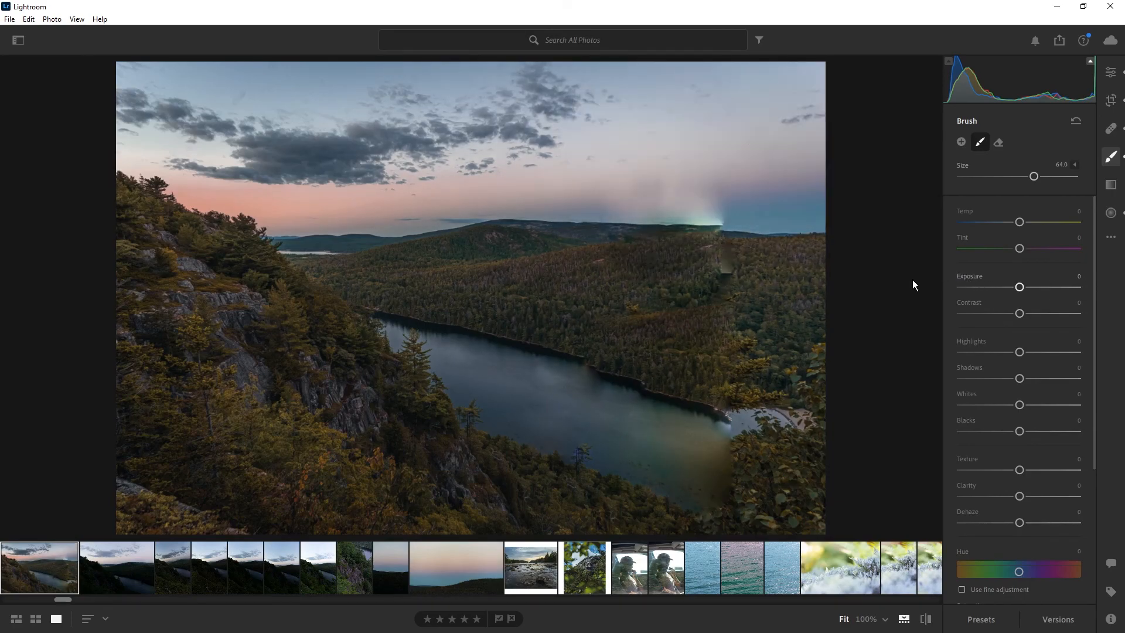
# - Start a new brush adjustment and reduce the brush size to 8.0
pyautogui.click(1111, 157)
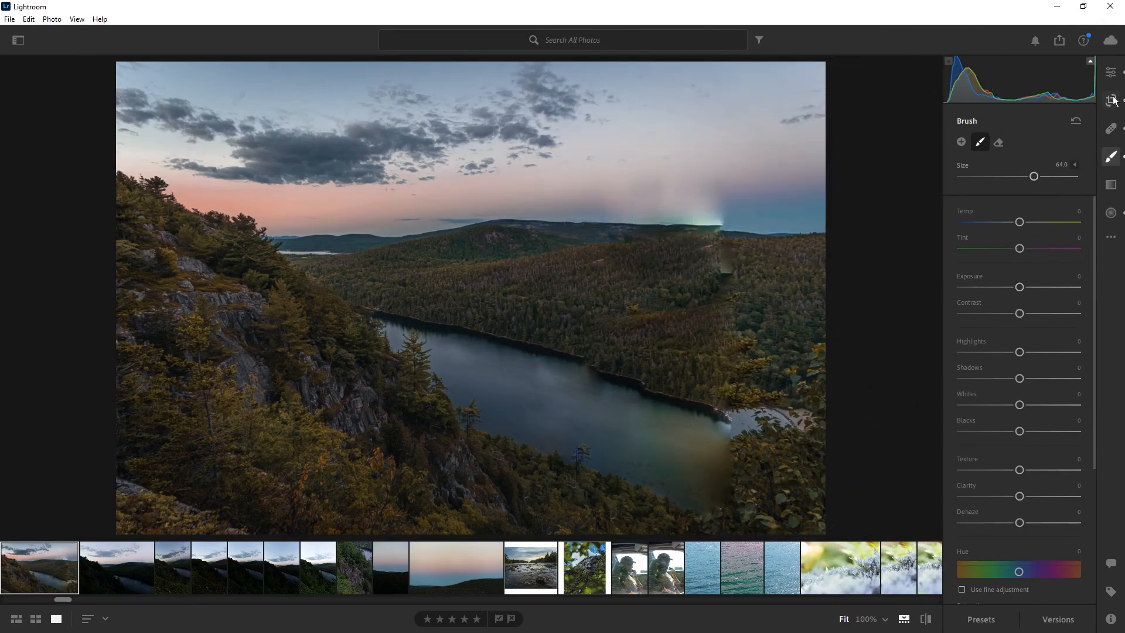
pyautogui.click(1110, 156)
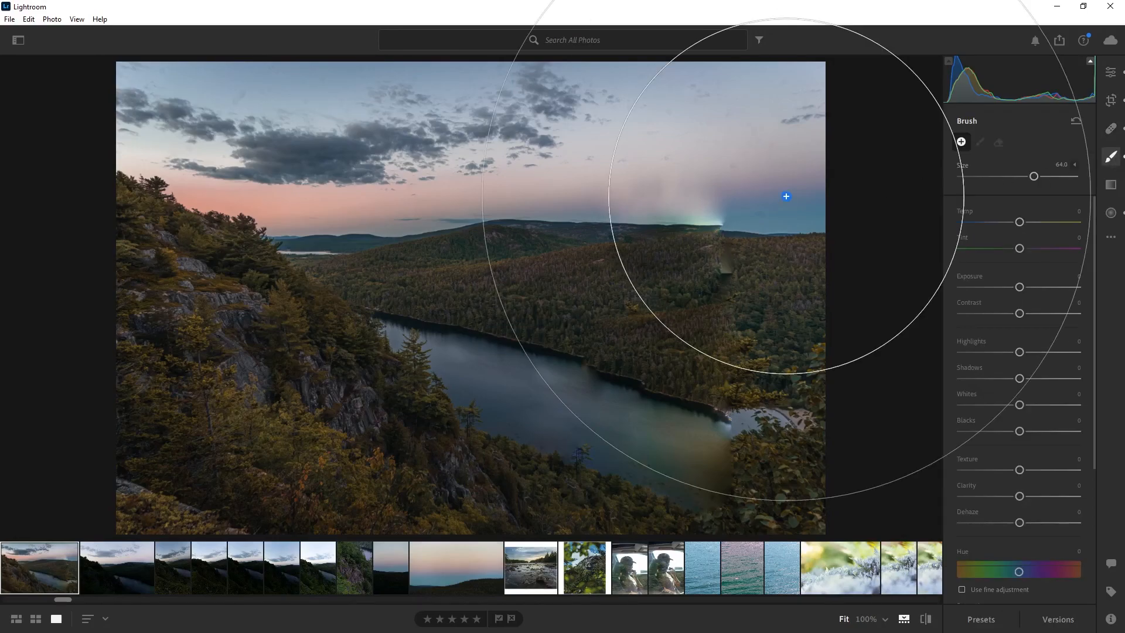
pyautogui.scroll(-3, 787, 196)
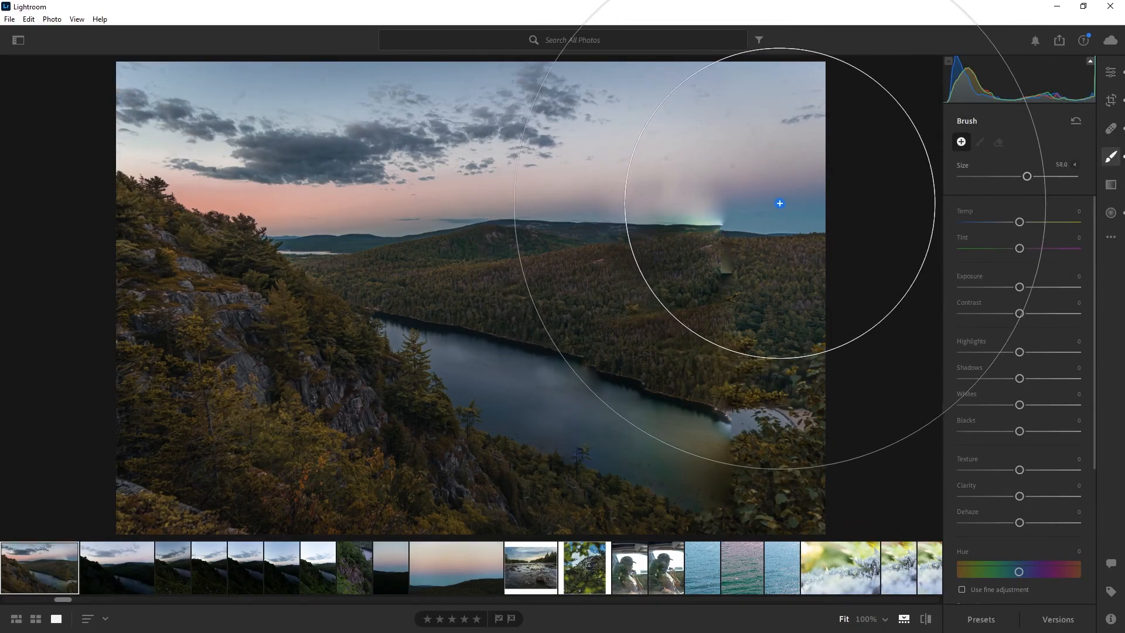
pyautogui.scroll(-10, 777, 204)
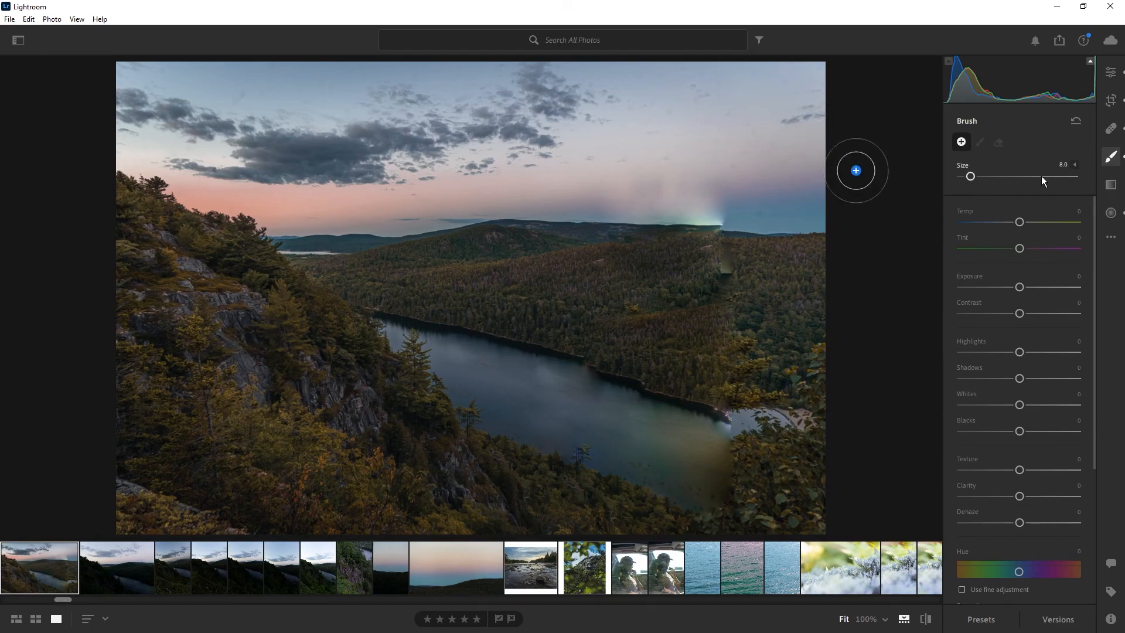
# - Add a linear gradient over the sky with Exposure at -2.80 and shift it down onto the forested hillside
pyautogui.click(1111, 185)
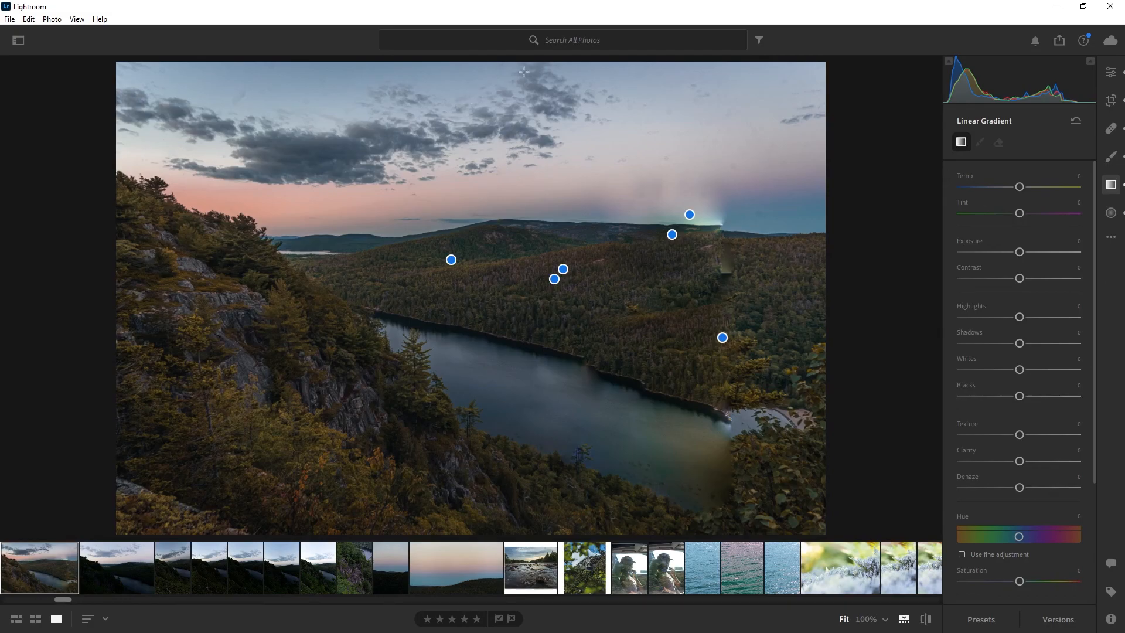
pyautogui.moveTo(564, 69)
pyautogui.mouseDown()
pyautogui.moveTo(557, 244)
pyautogui.moveTo(560, 223)
pyautogui.moveTo(580, 237)
pyautogui.mouseUp()
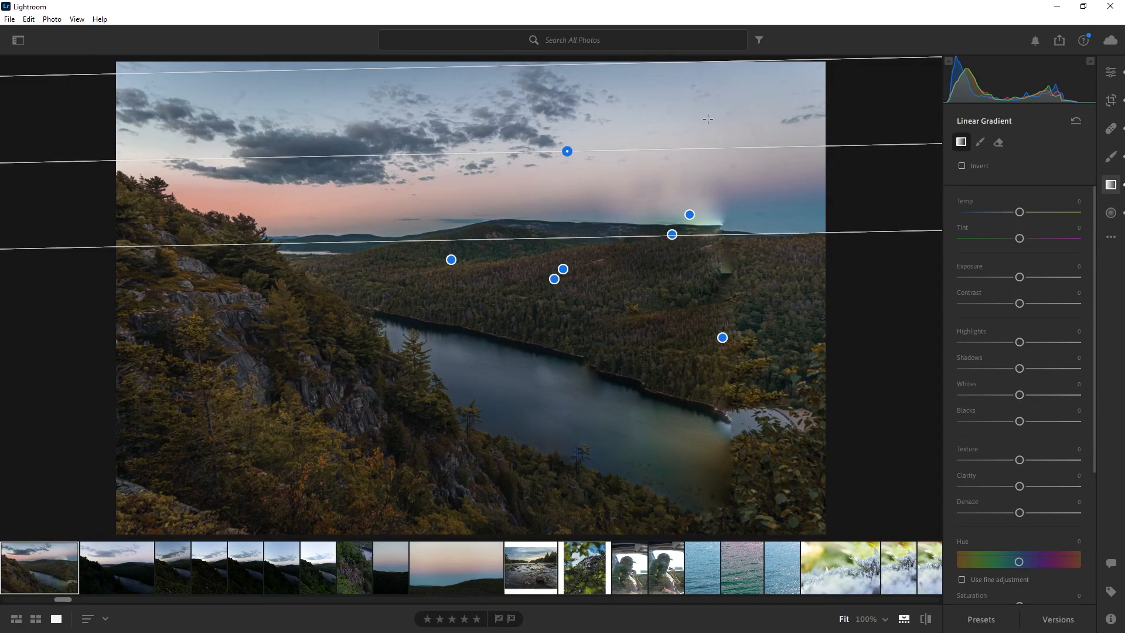
pyautogui.moveTo(1019, 277); pyautogui.dragTo(918, 265)
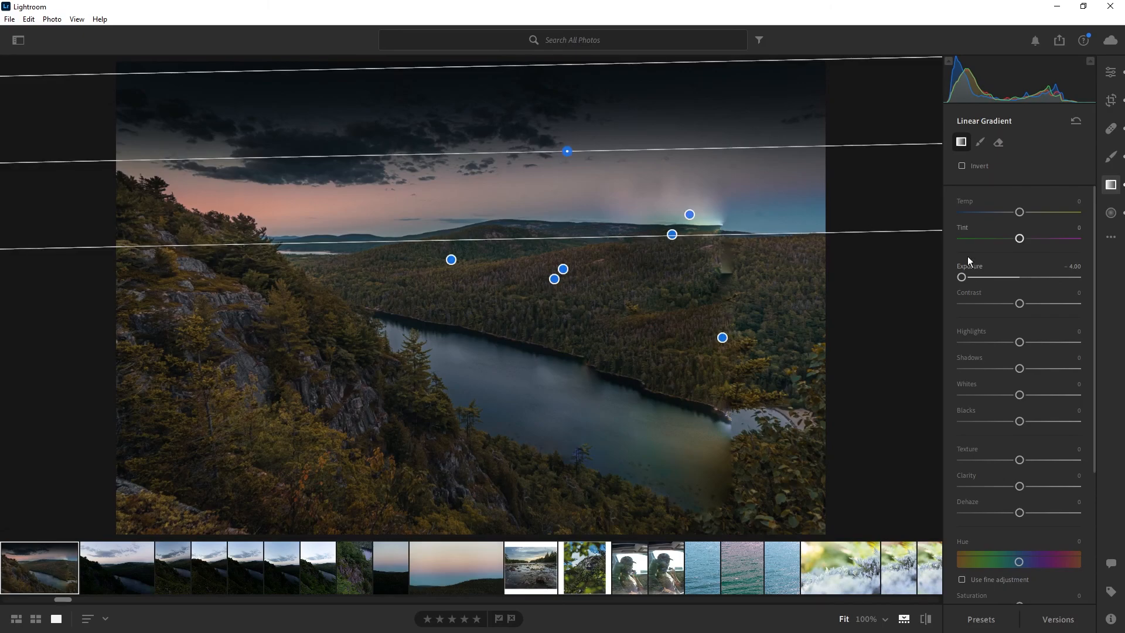
pyautogui.moveTo(962, 277); pyautogui.dragTo(983, 277)
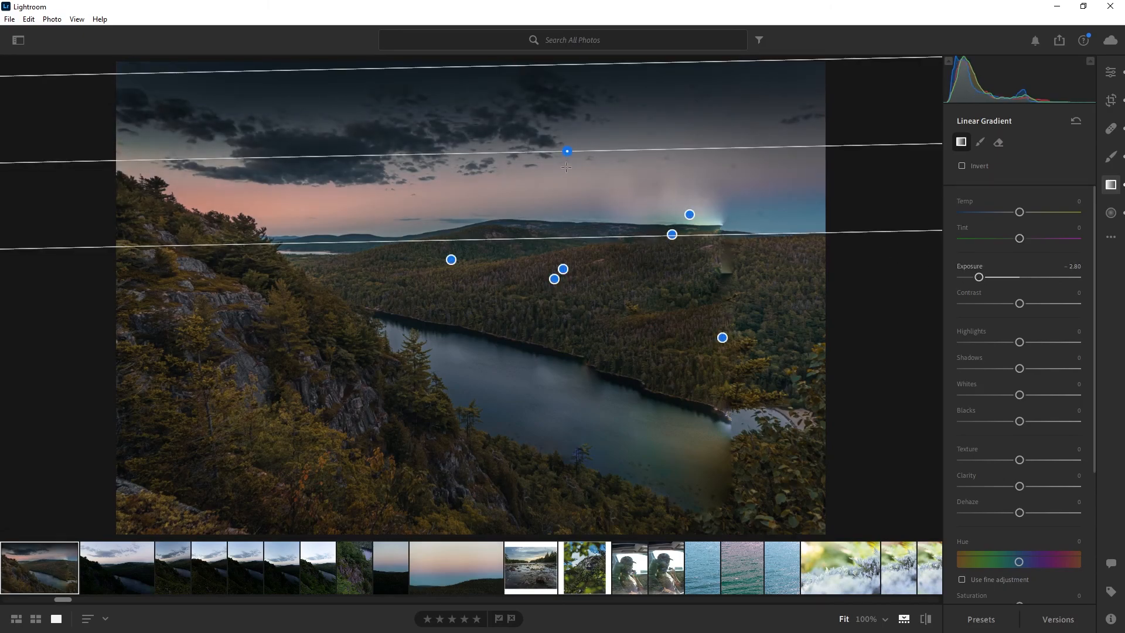
pyautogui.moveTo(568, 151); pyautogui.dragTo(520, 234)
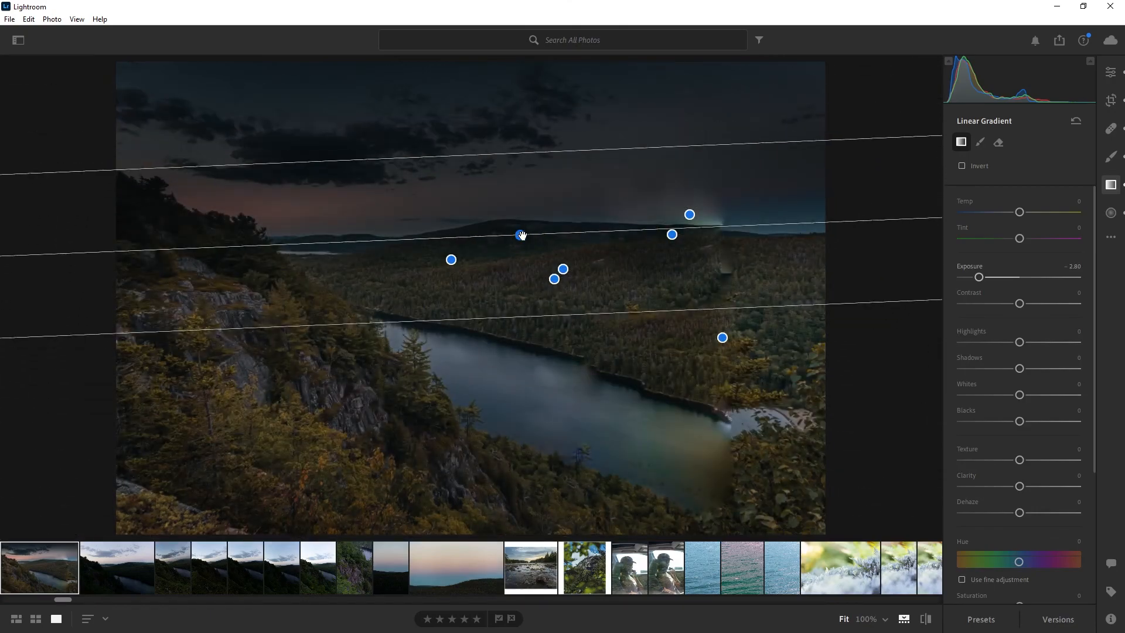
# - Add a radial gradient over the lake, tilt and shift it to follow the water, and set its Temp to +100
pyautogui.click(1111, 212)
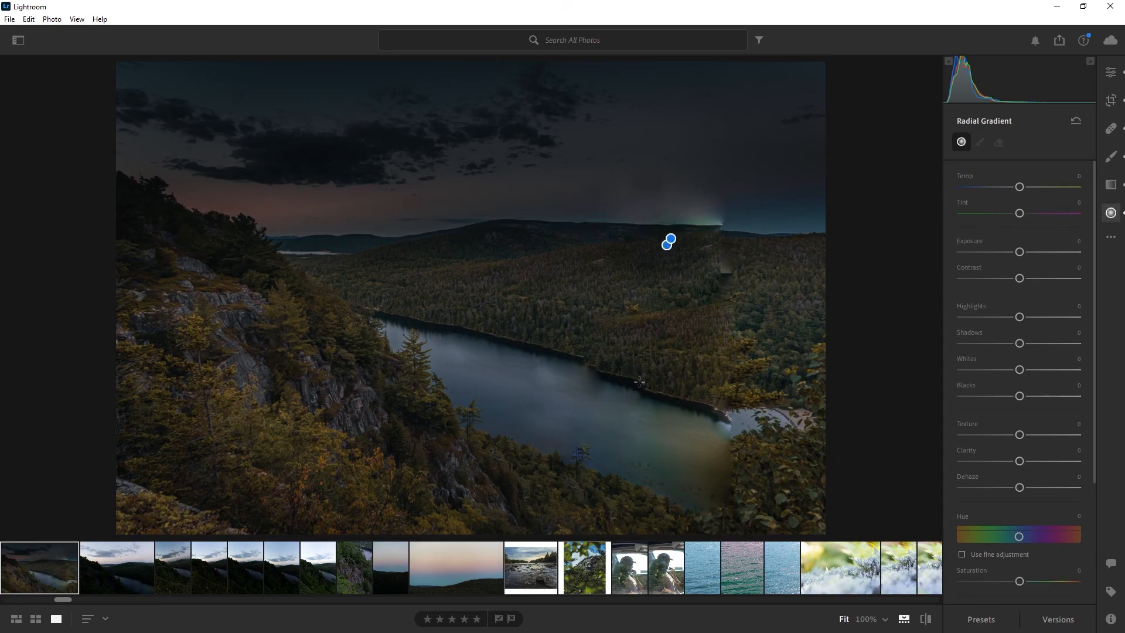
pyautogui.moveTo(517, 365); pyautogui.dragTo(713, 452)
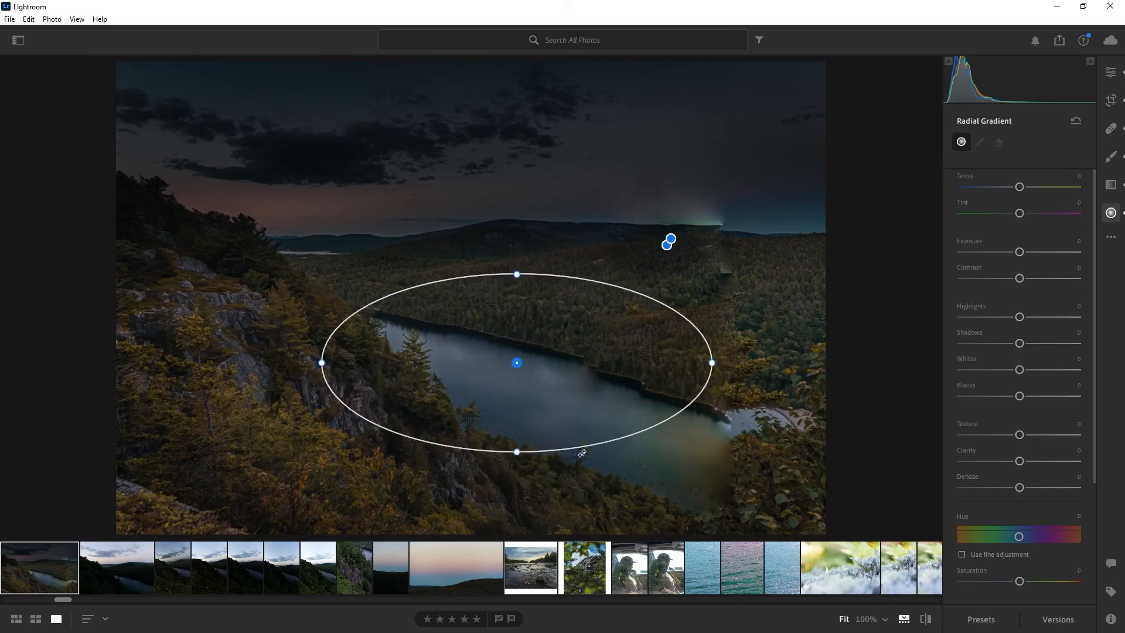
pyautogui.moveTo(721, 361); pyautogui.dragTo(674, 463)
pyautogui.moveTo(513, 359); pyautogui.dragTo(566, 401)
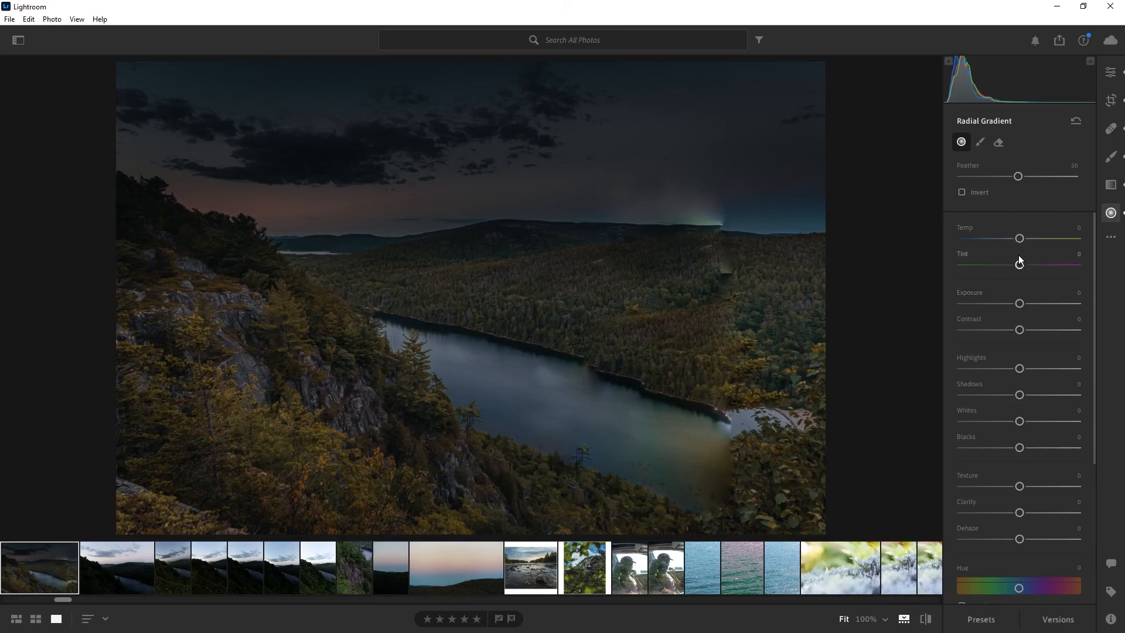
pyautogui.moveTo(1021, 239); pyautogui.dragTo(1103, 226)
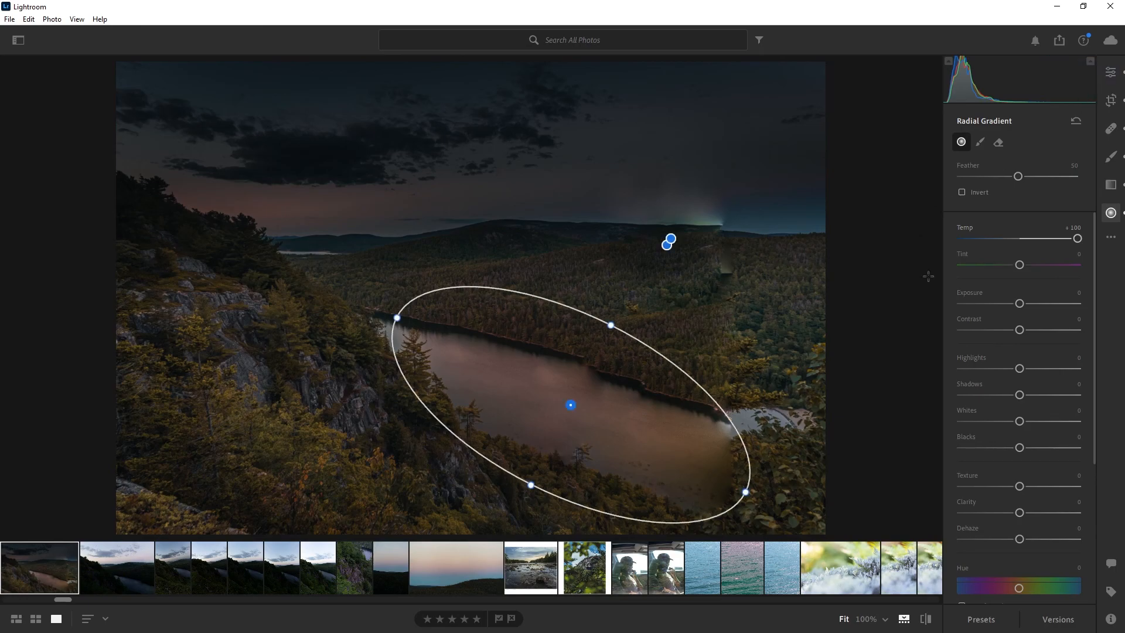
# - Copy the photo's edit settings and paste them onto the next, unedited landscape photo in the filmstrip
pyautogui.click(1111, 240)
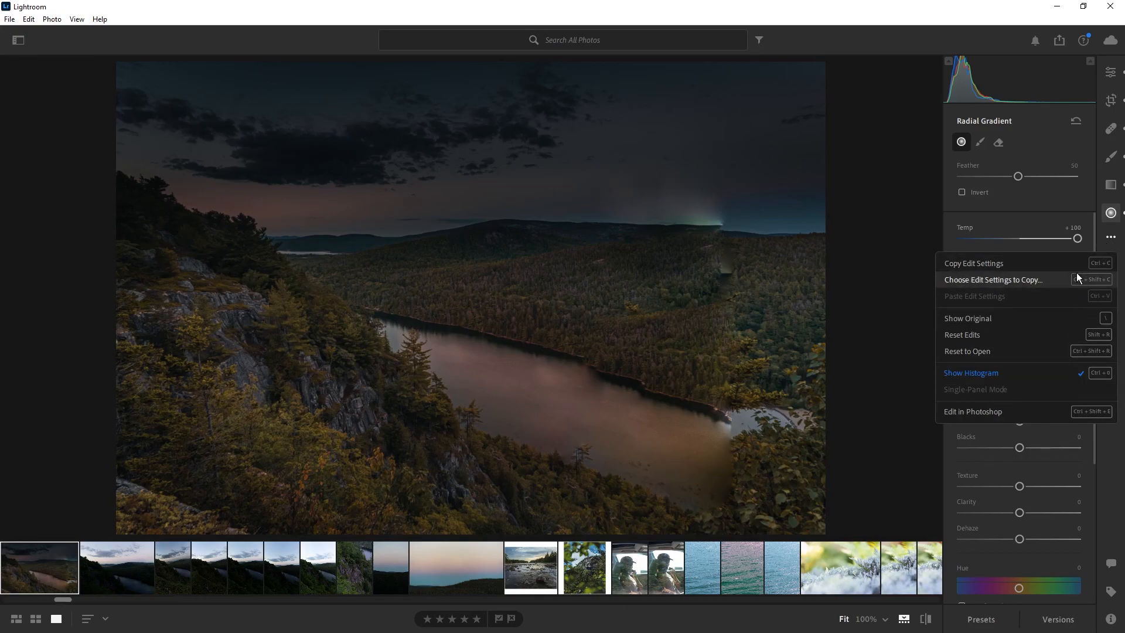
pyautogui.click(882, 312)
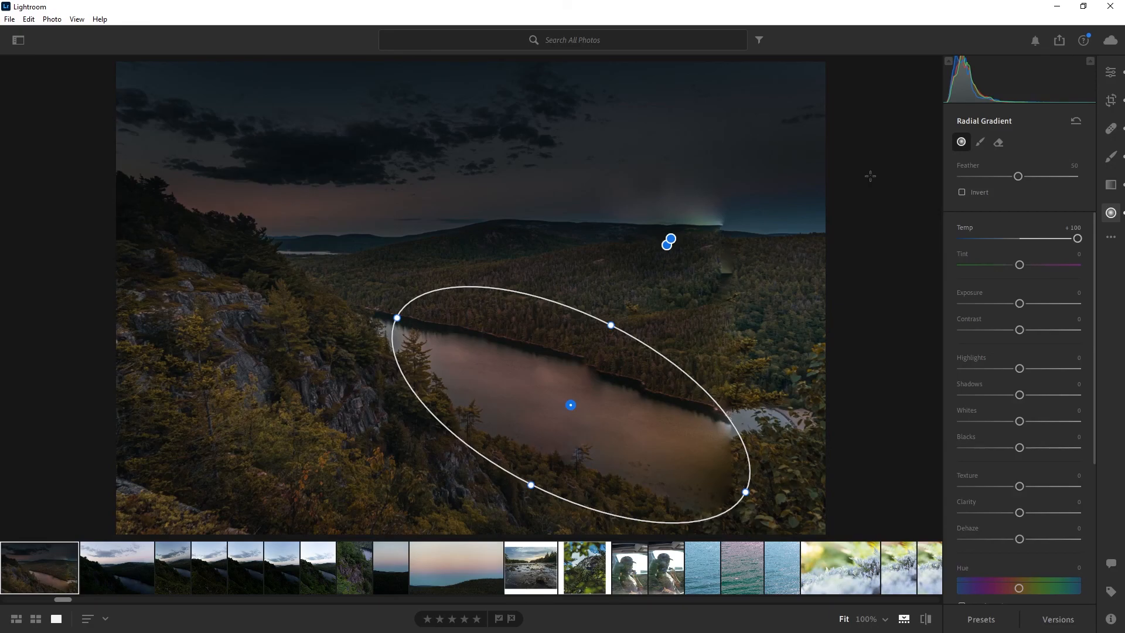
pyautogui.hotkey('ctrl', 'c')
pyautogui.hotkey('ctrl', 'c')
pyautogui.click(121, 580)
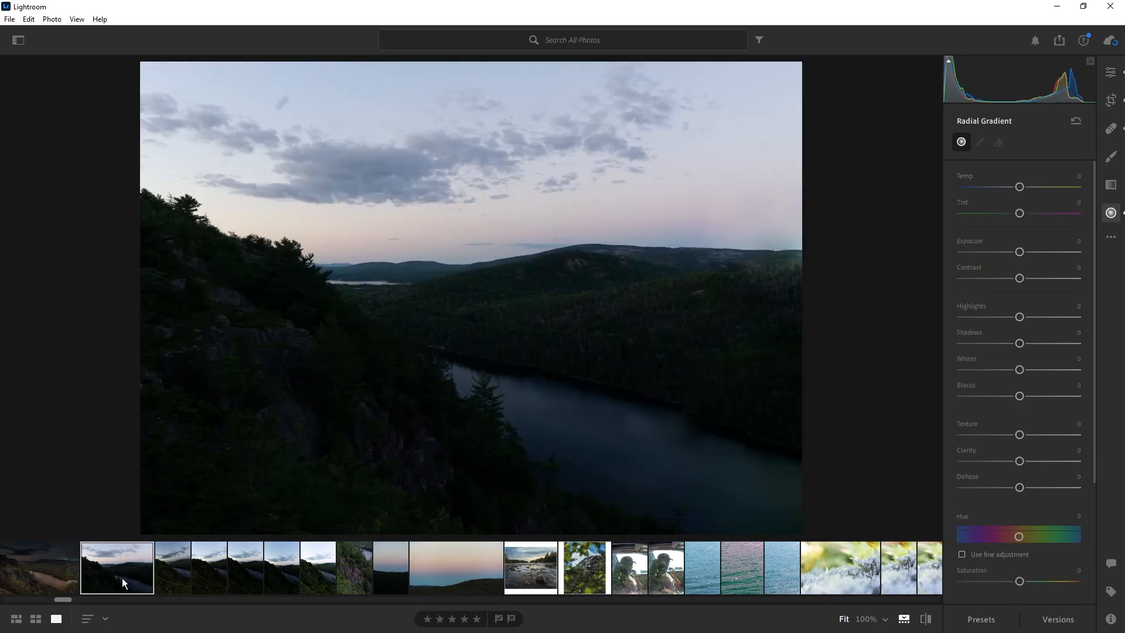
pyautogui.hotkey('ctrl', 'v')
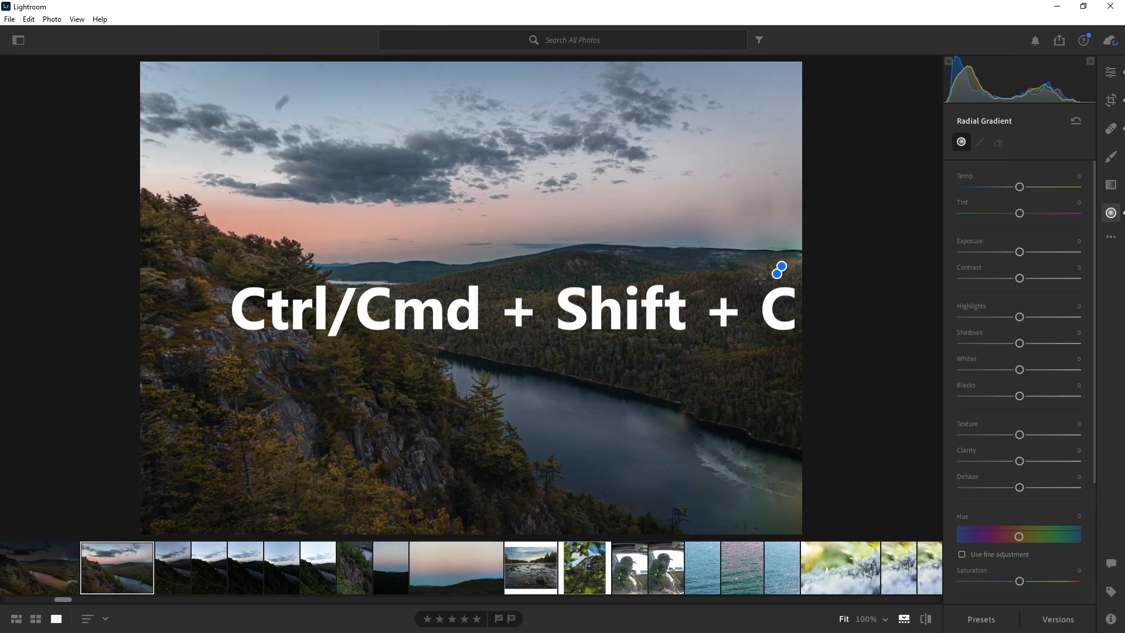
# - Copy the edit settings with Light excluded and paste them onto the neighbouring portrait-format lake photo
pyautogui.hotkey('ctrl', 'shift', 'c')
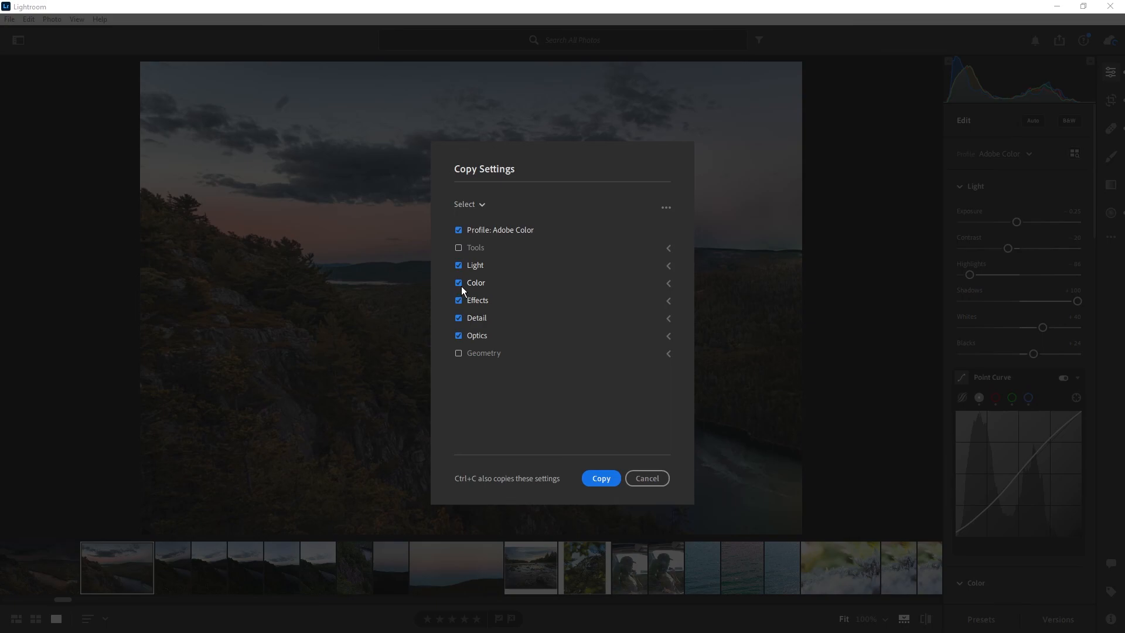
pyautogui.click(459, 265)
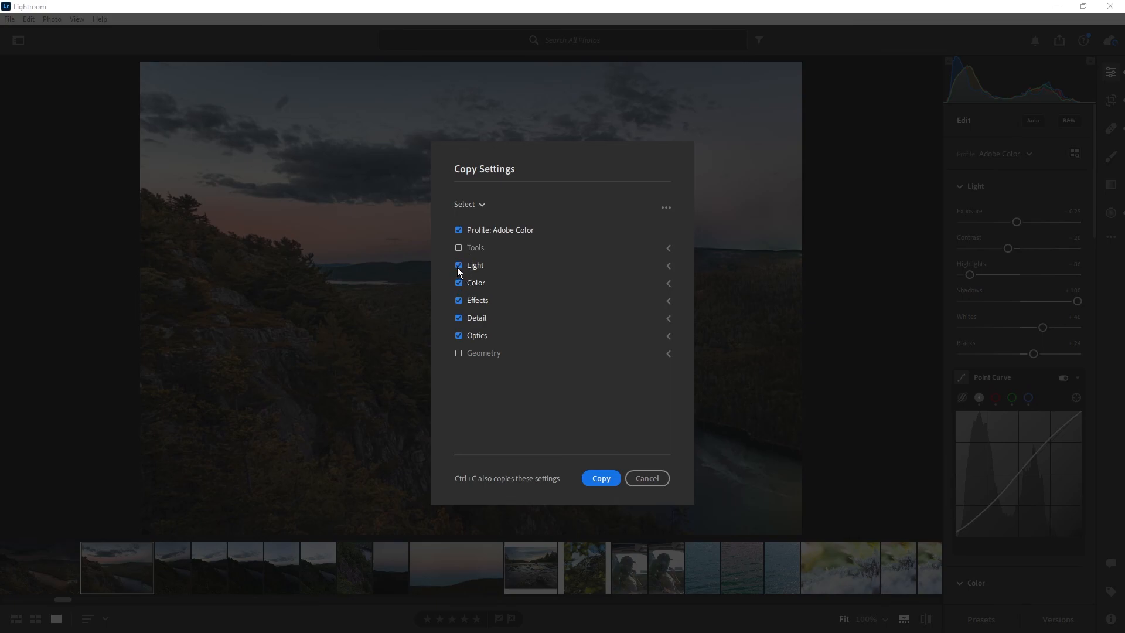
pyautogui.click(601, 478)
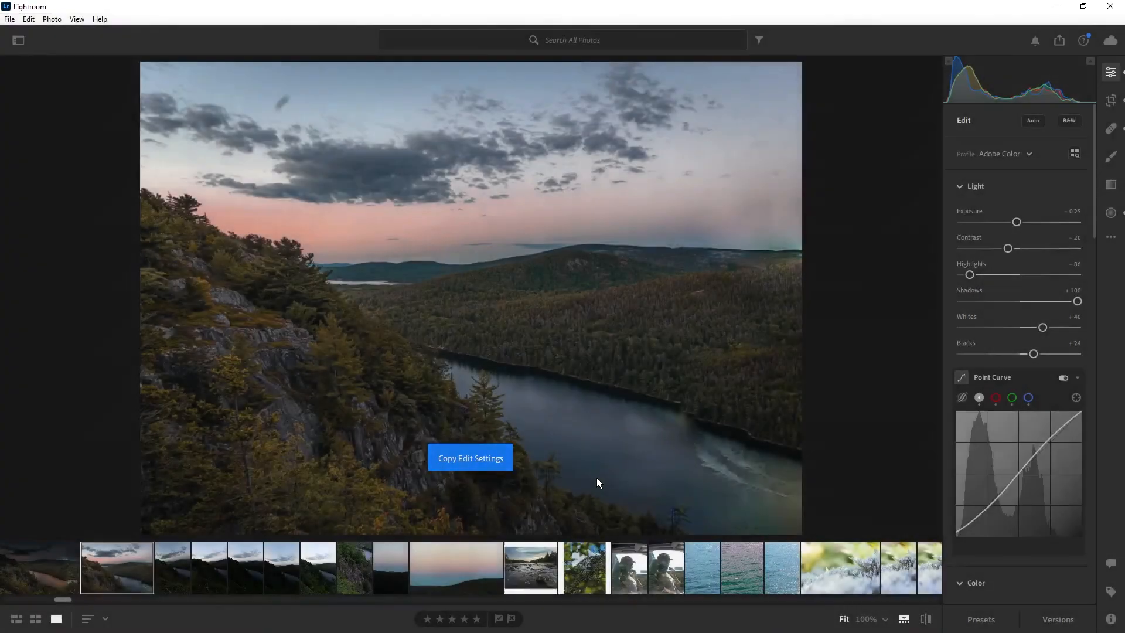
pyautogui.click(170, 588)
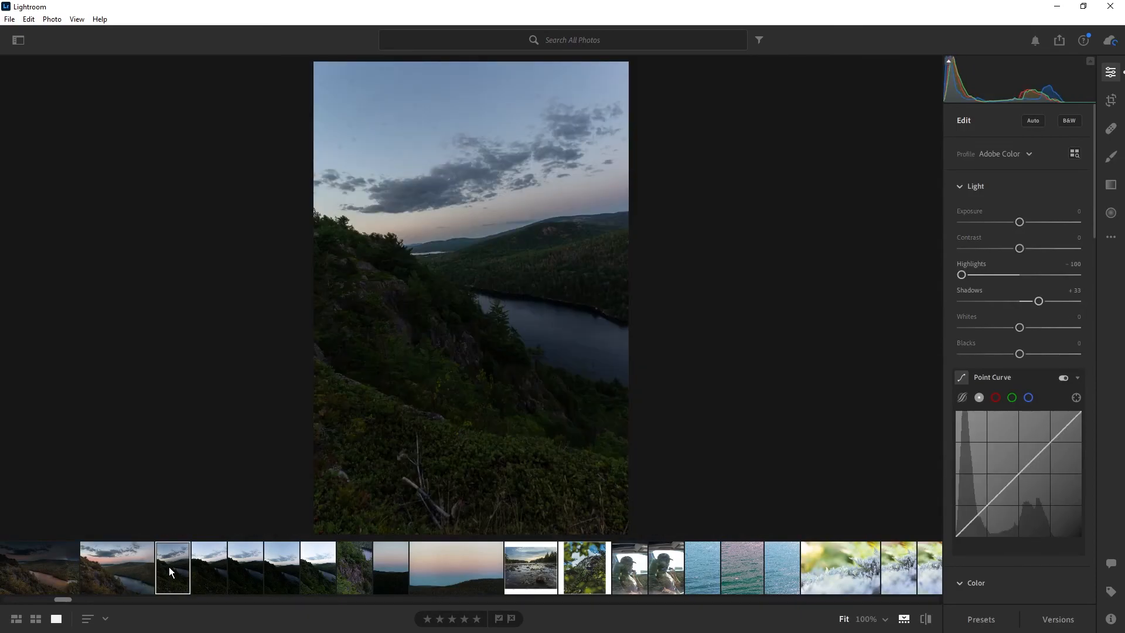
pyautogui.hotkey('ctrl', 'v')
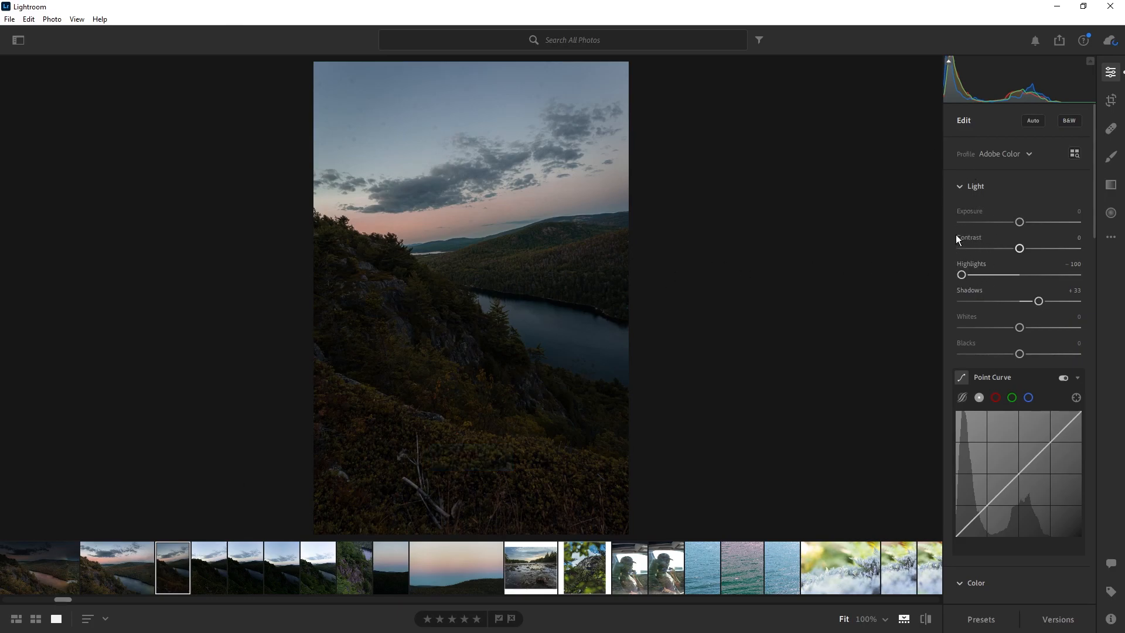
# - Return to the edited landscape photo and compare it repeatedly with its original version
pyautogui.click(114, 567)
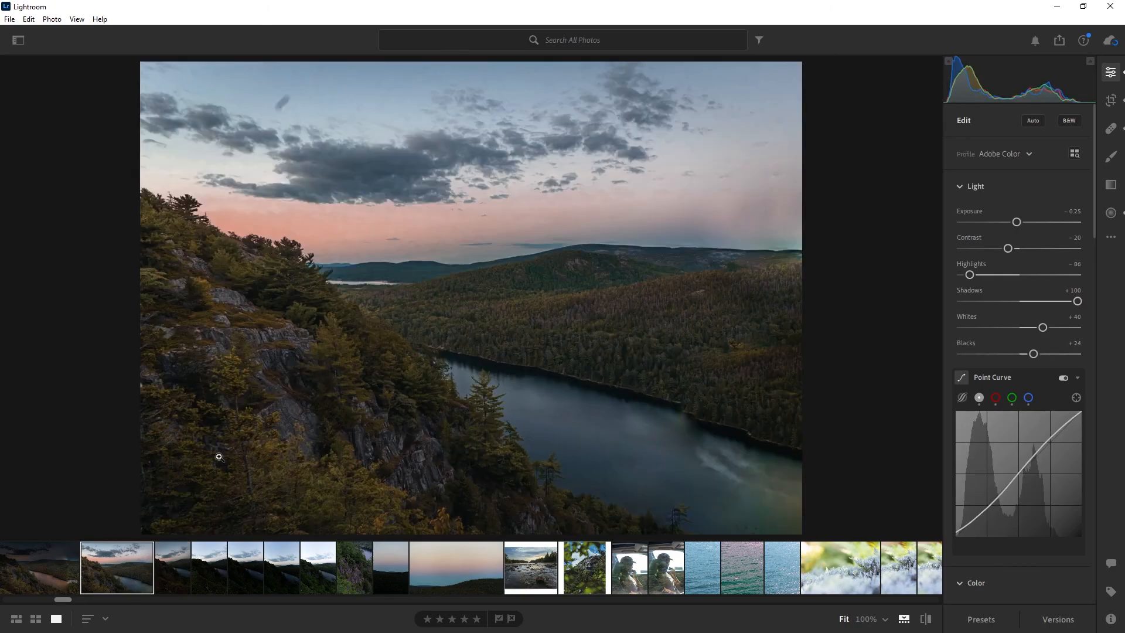
pyautogui.click(1111, 237)
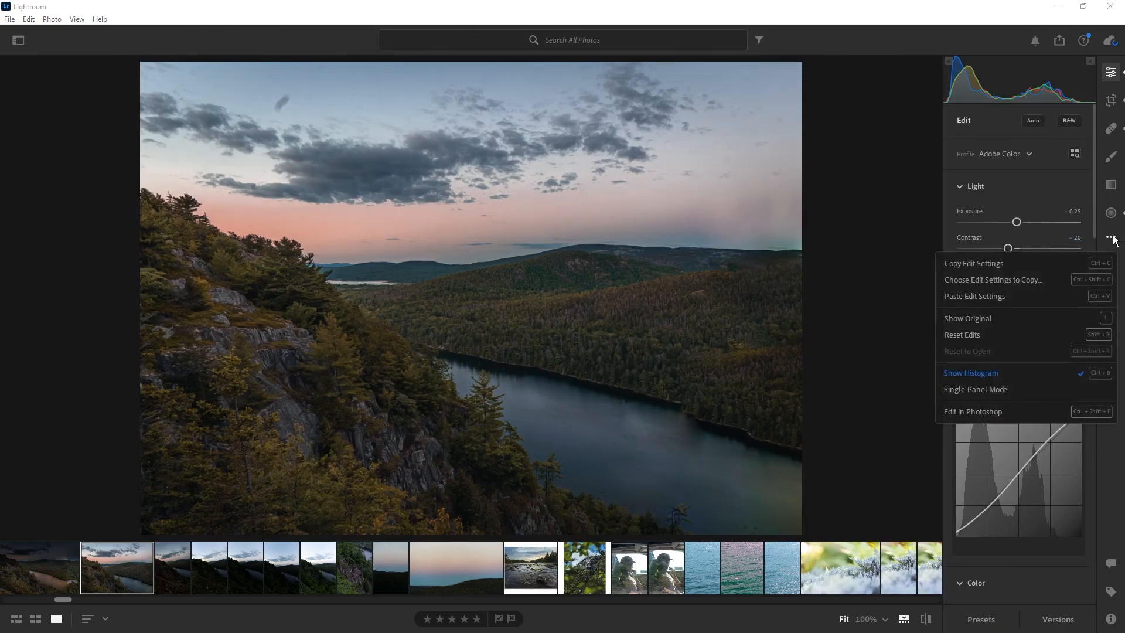
pyautogui.click(888, 339)
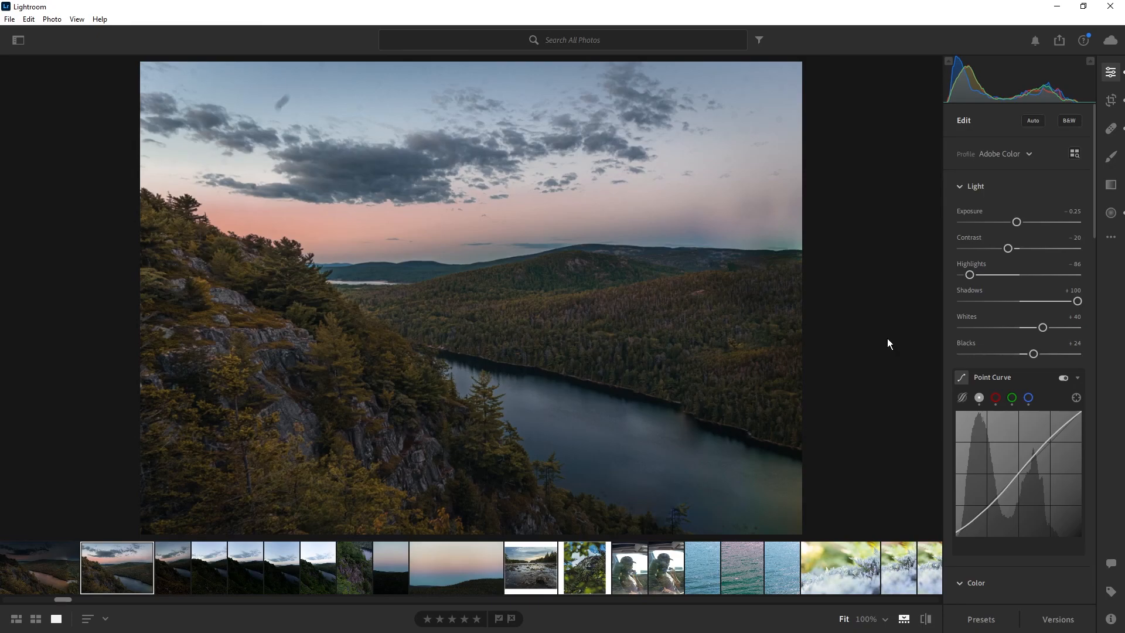
pyautogui.press('\\')
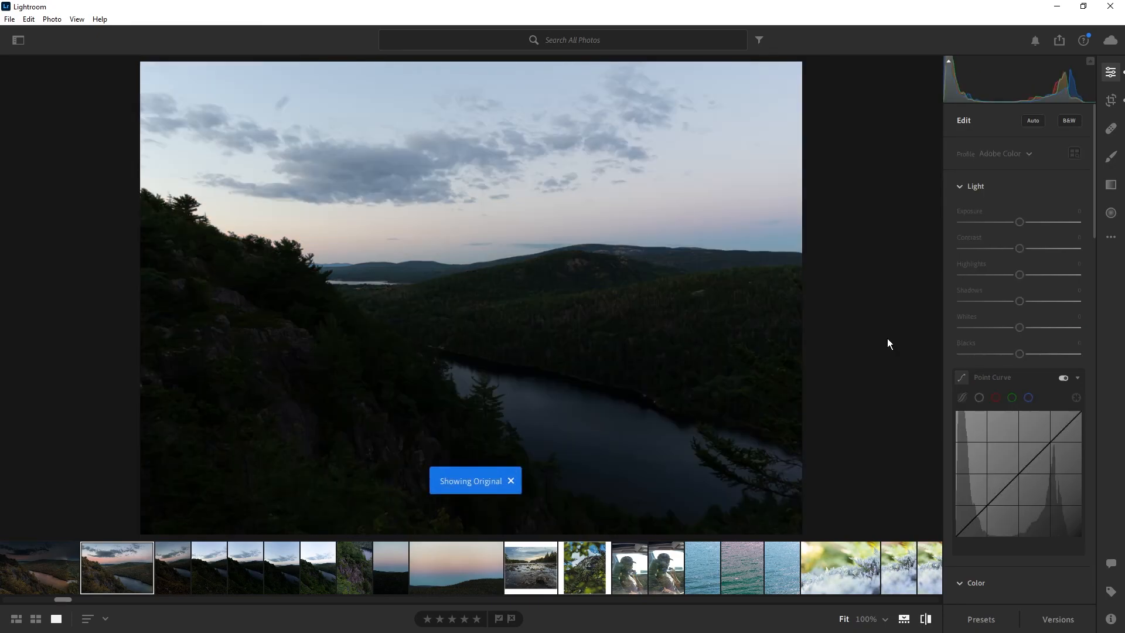
pyautogui.press('\\')
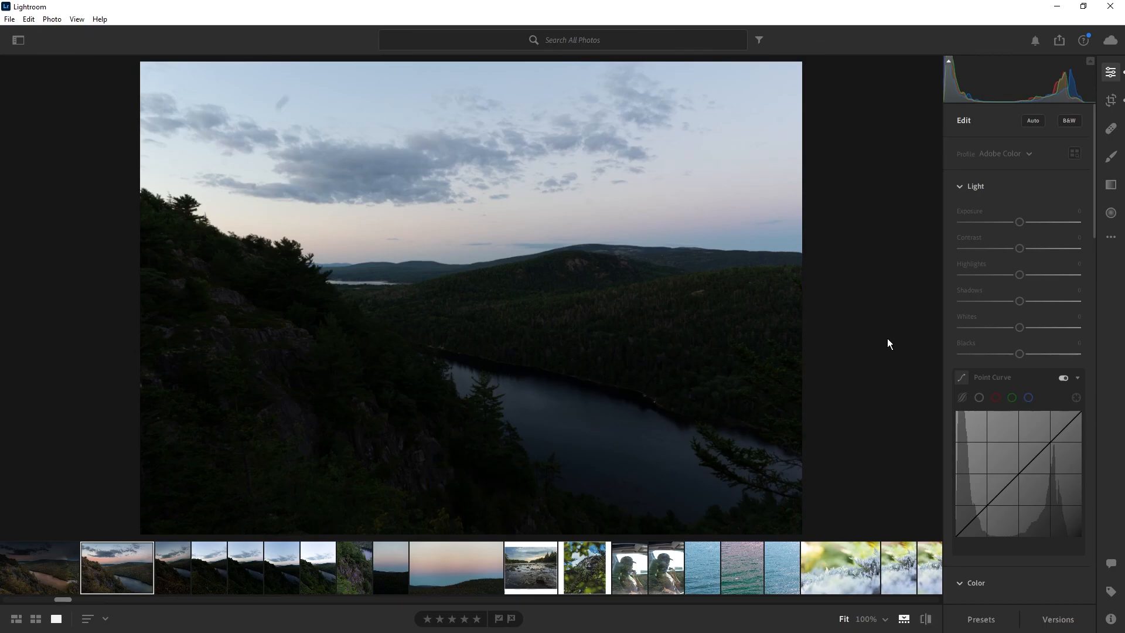
pyautogui.press('\\')
pyautogui.press('\\')
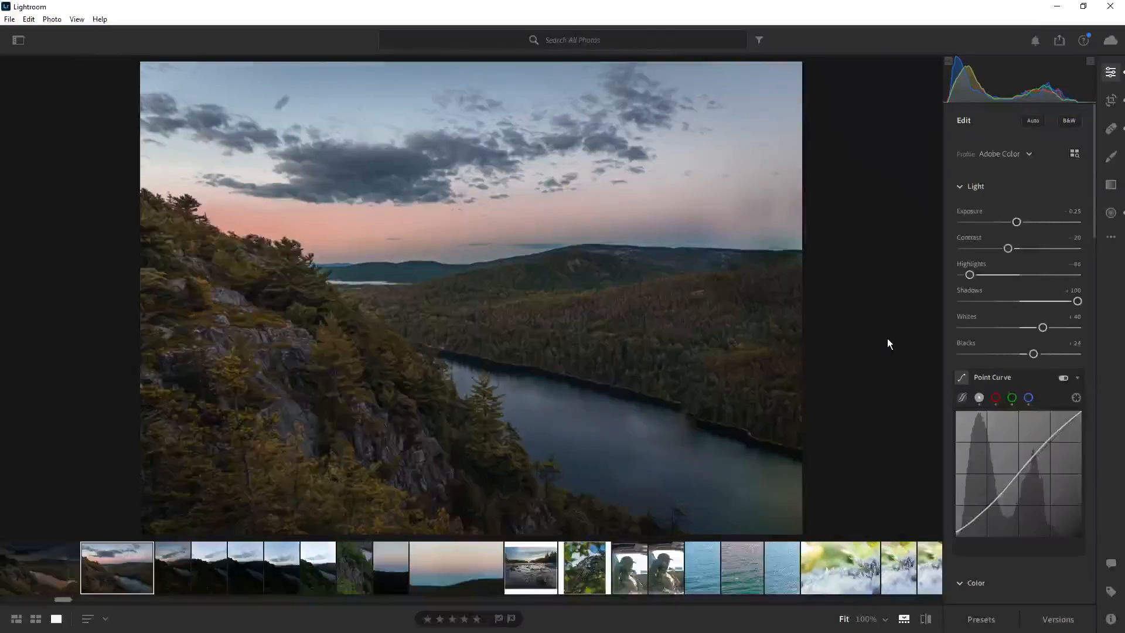
pyautogui.press('\\')
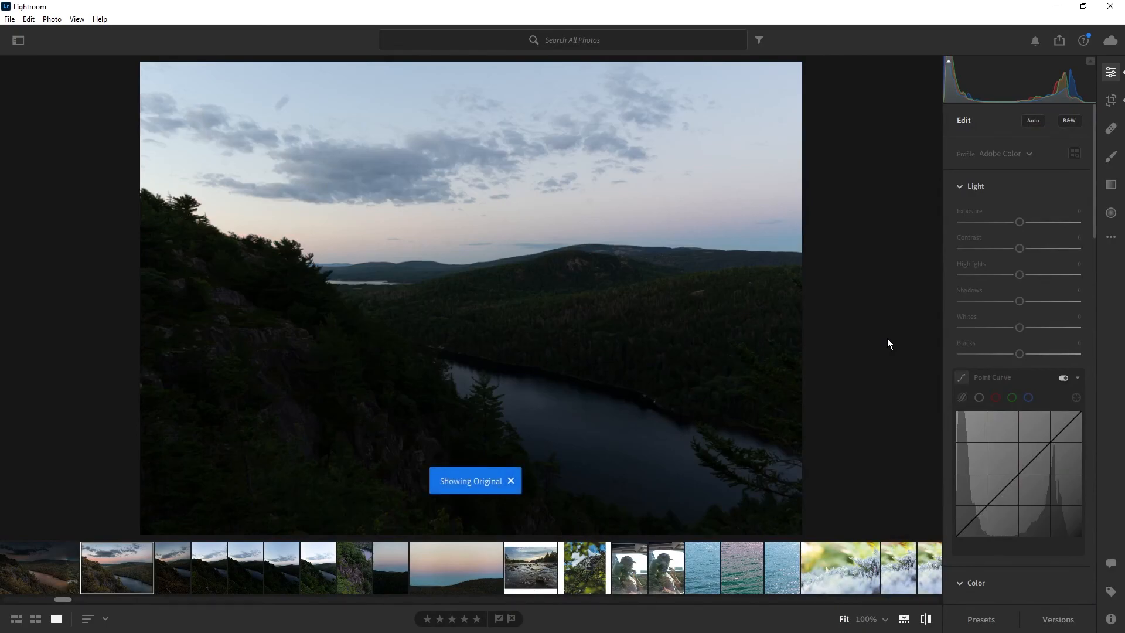
pyautogui.press('\\')
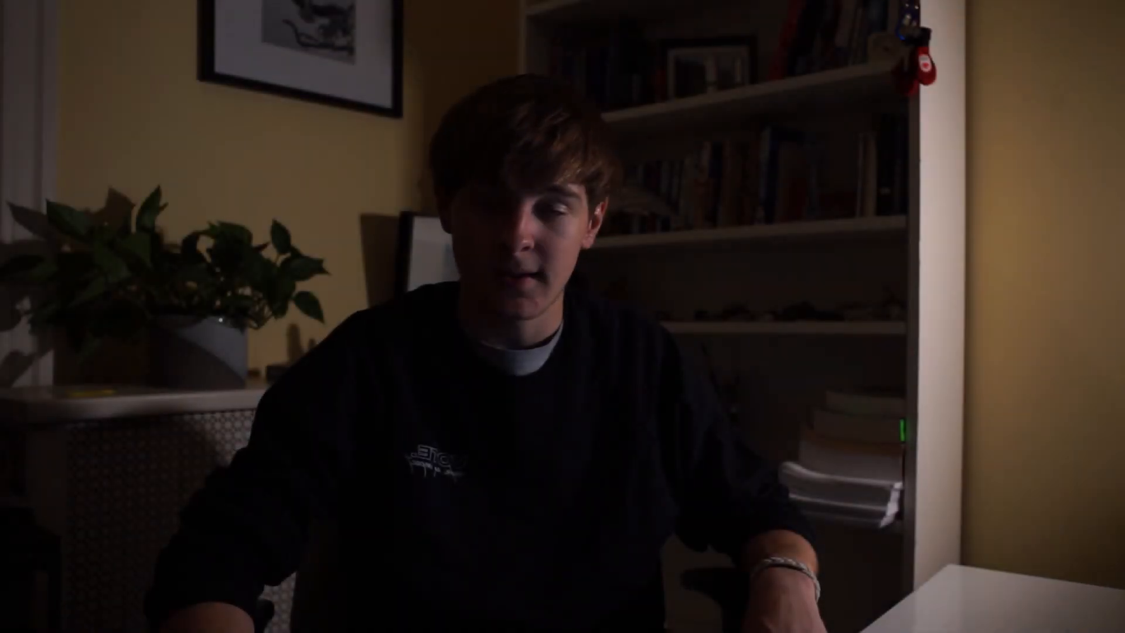